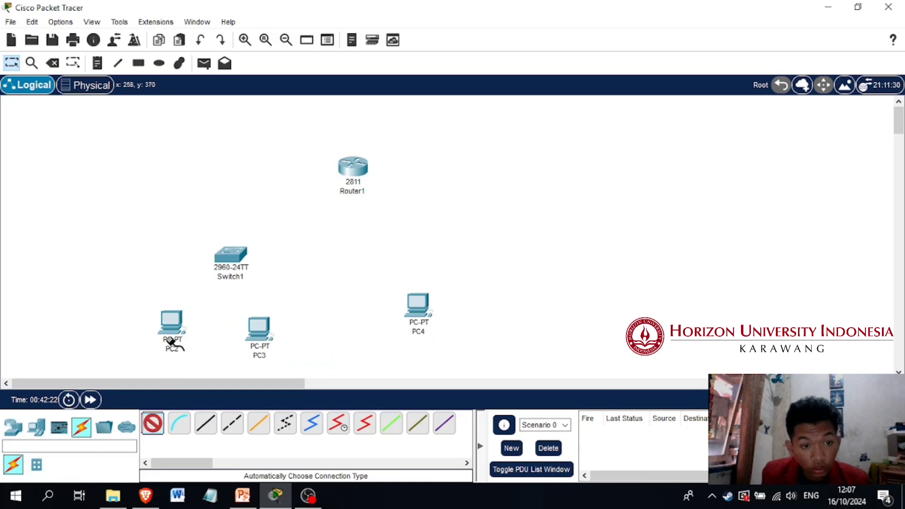
# Connect PC2 and PC3 to Switch1 using automatically chosen cables
pyautogui.click(172, 326)
pyautogui.click(230, 255)
pyautogui.click(153, 424)
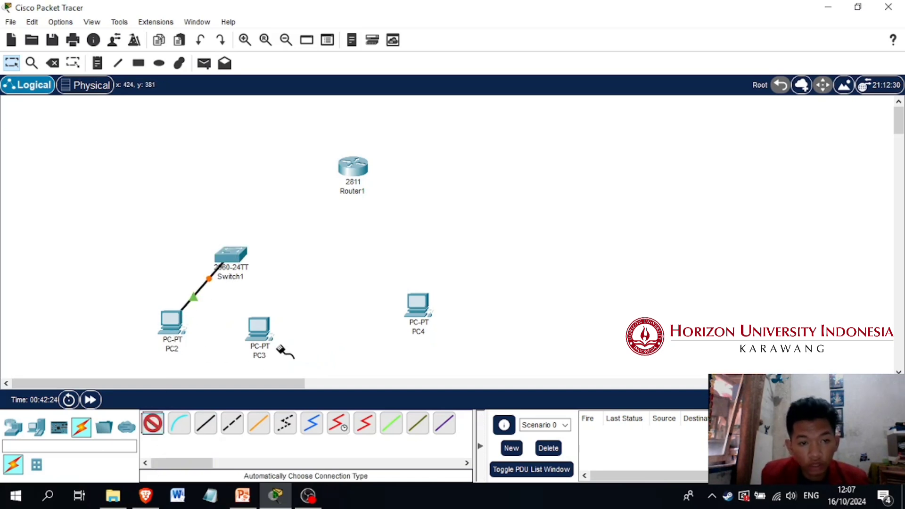
pyautogui.click(259, 329)
pyautogui.click(230, 256)
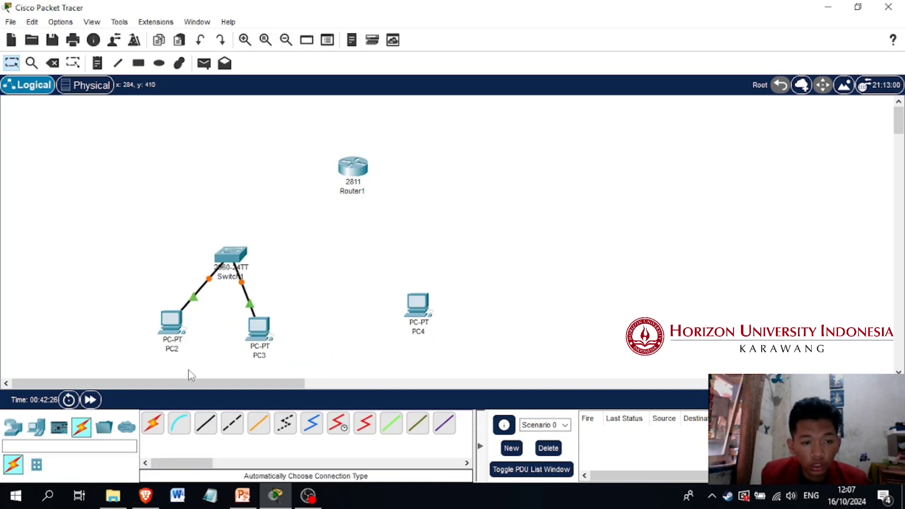
# Cable Switch1 to Router1 and PC4 to Router1 using the automatic connection type
pyautogui.click(153, 423)
pyautogui.click(245, 267)
pyautogui.click(357, 161)
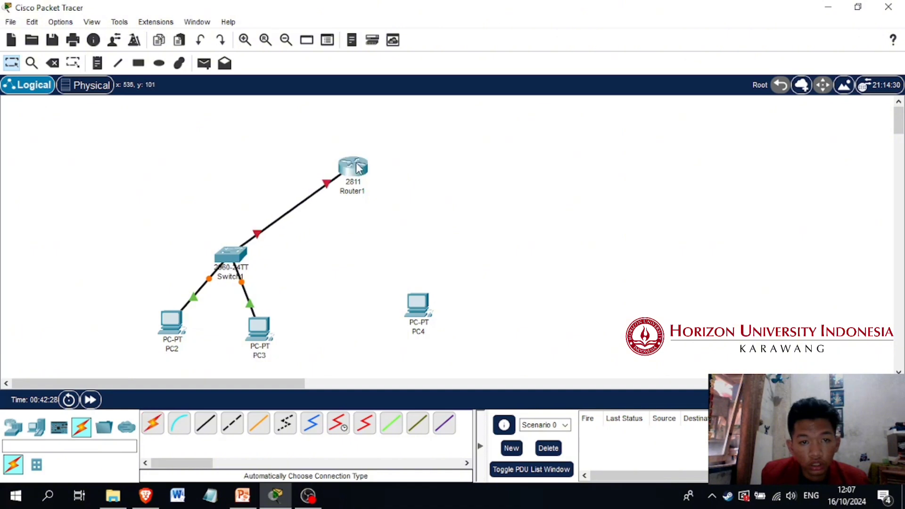
pyautogui.click(154, 424)
pyautogui.click(417, 309)
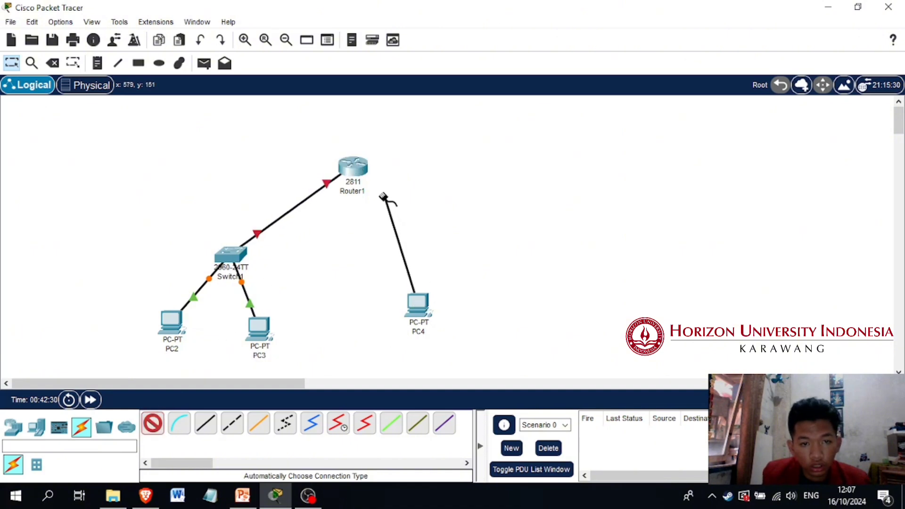
pyautogui.click(353, 168)
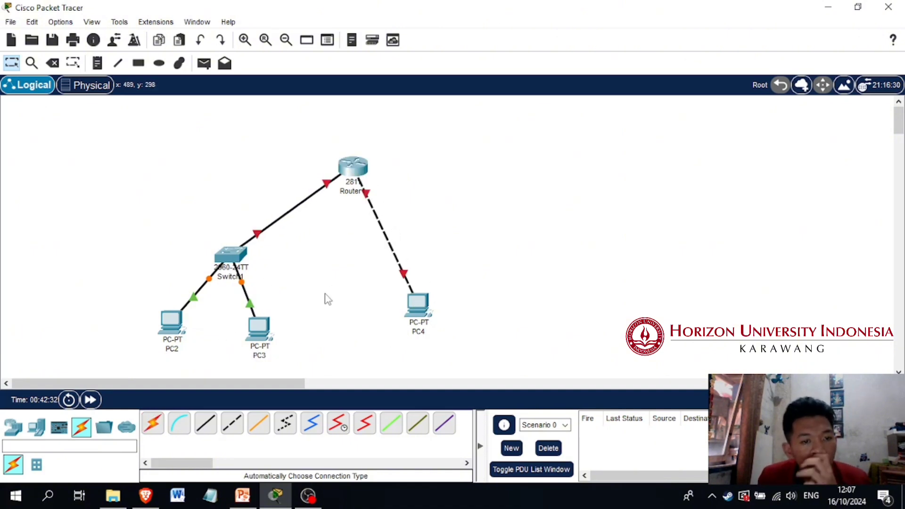
# Open Router1's command line interface and answer no to the initial configuration dialog
pyautogui.click(353, 168)
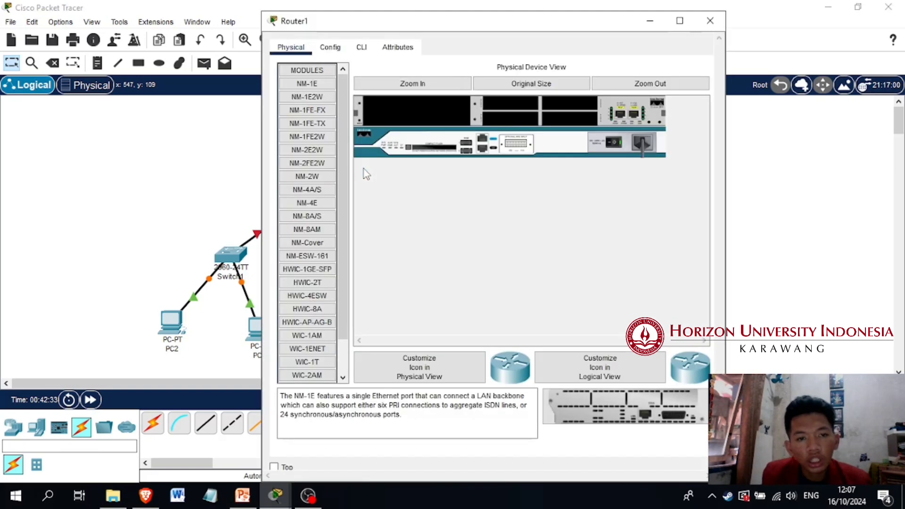
pyautogui.click(362, 47)
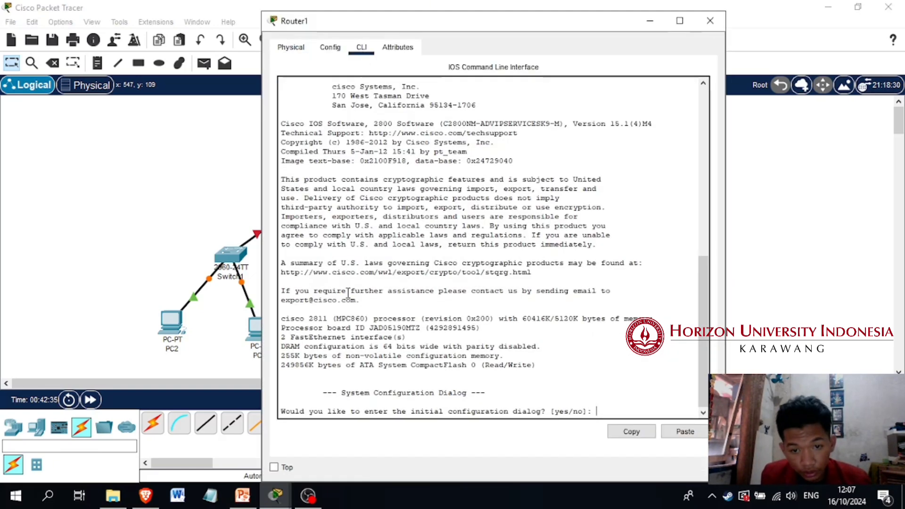
pyautogui.write('no')
pyautogui.press('Return')
# Enter global configuration mode on Router1 and set its hostname to Horizon
pyautogui.press('Return')
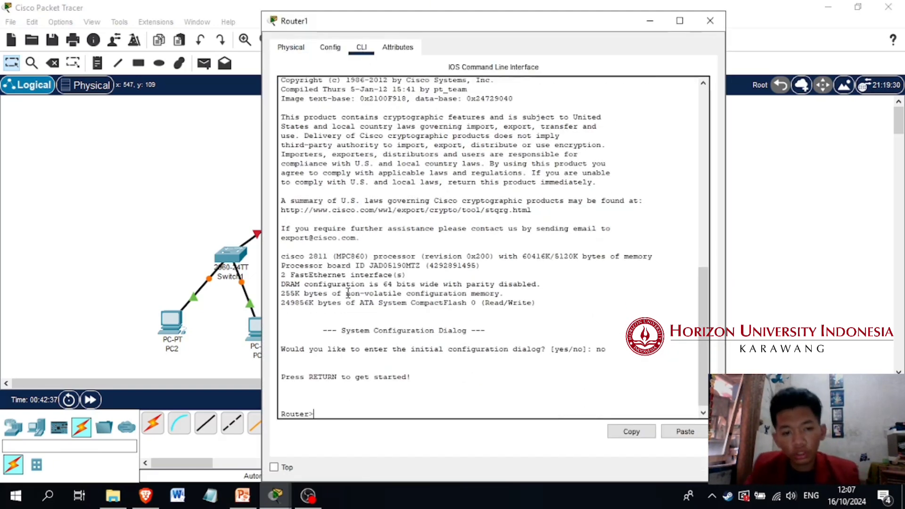
pyautogui.write('en')
pyautogui.press('Return')
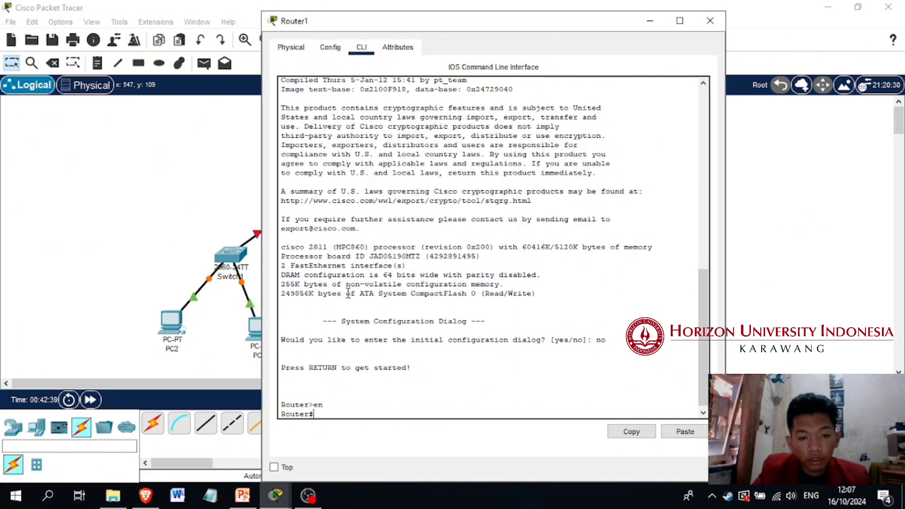
pyautogui.write('conf t')
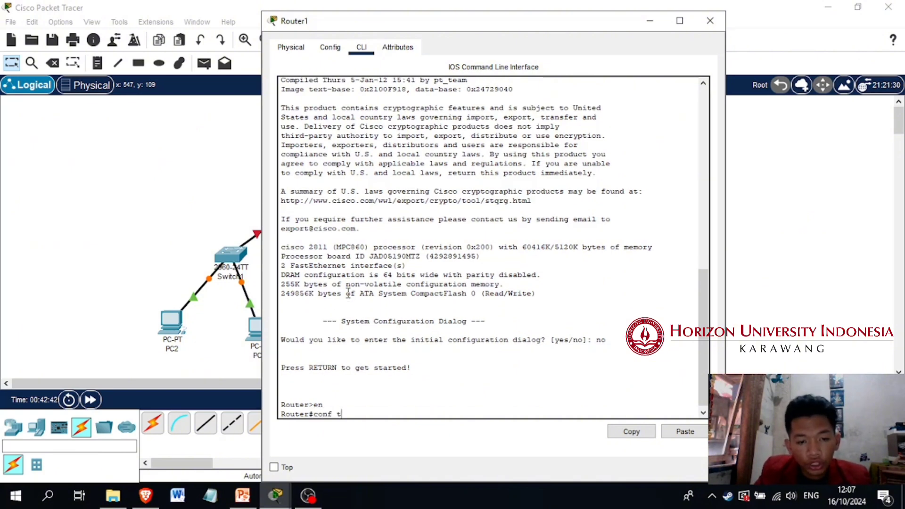
pyautogui.press('Return')
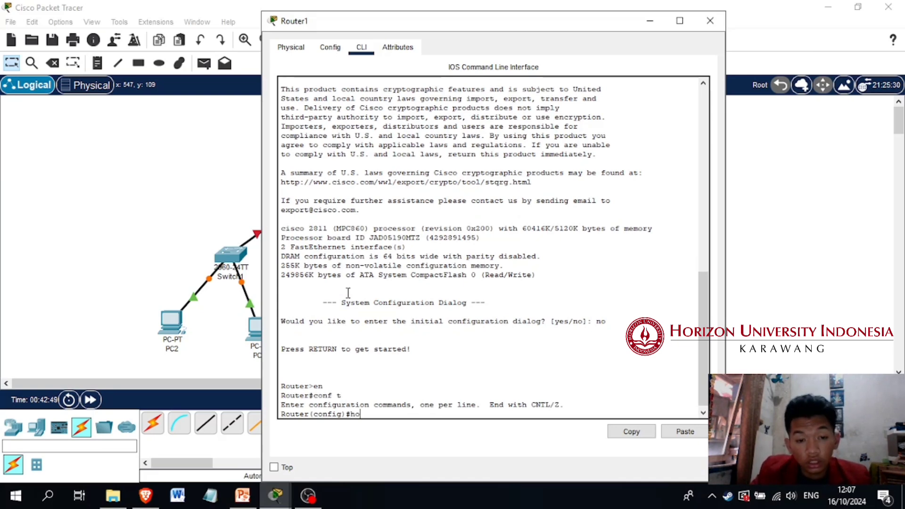
pyautogui.write('ost')
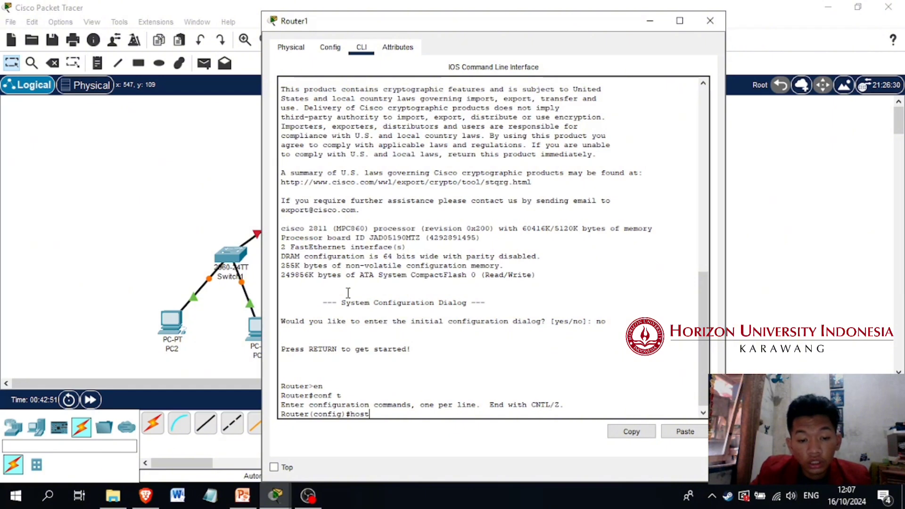
pyautogui.write('name')
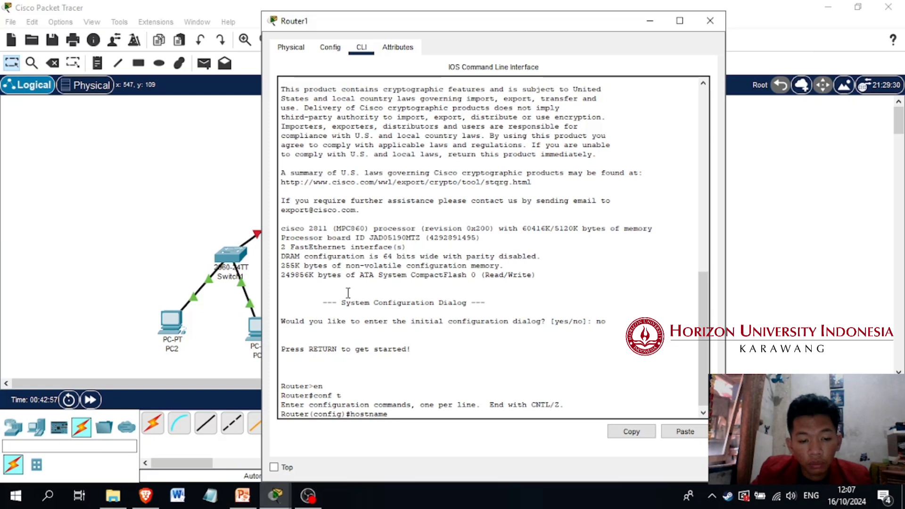
pyautogui.write(' Horizon')
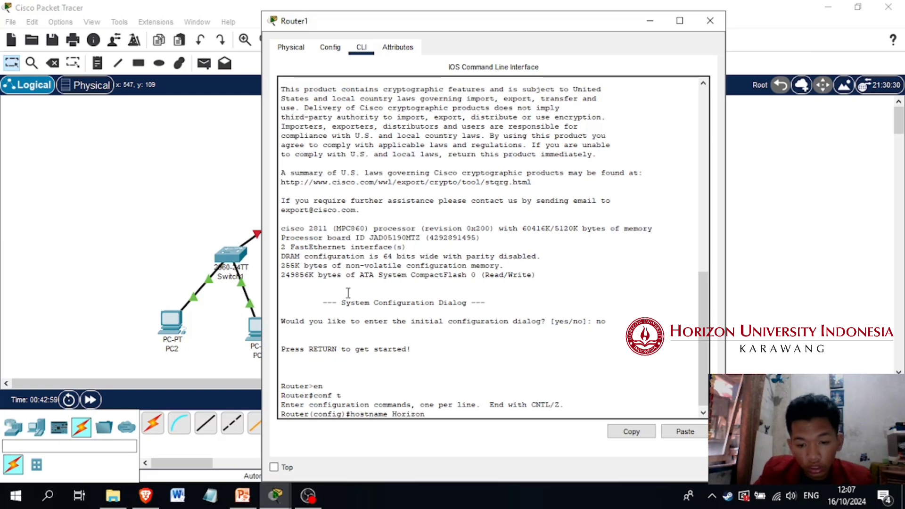
pyautogui.press('Return')
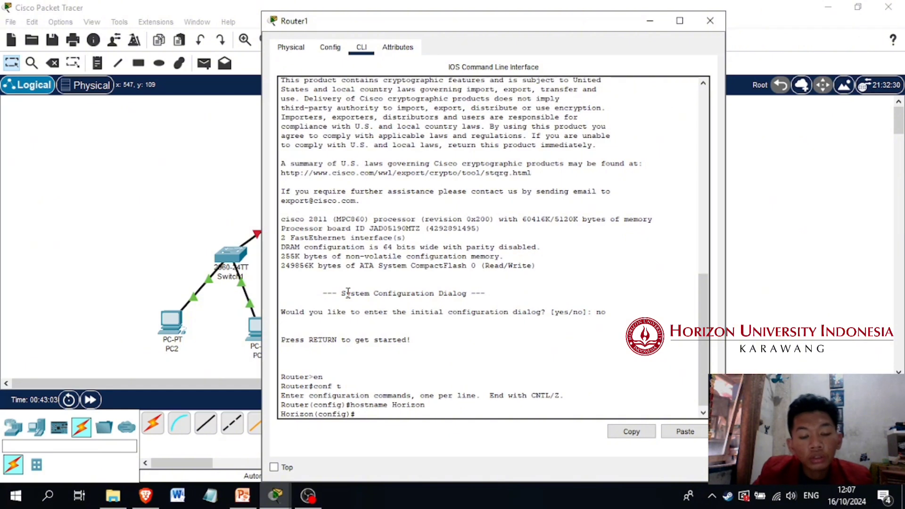
# Set the router's privileged-mode password with the enable secret command
pyautogui.write('en')
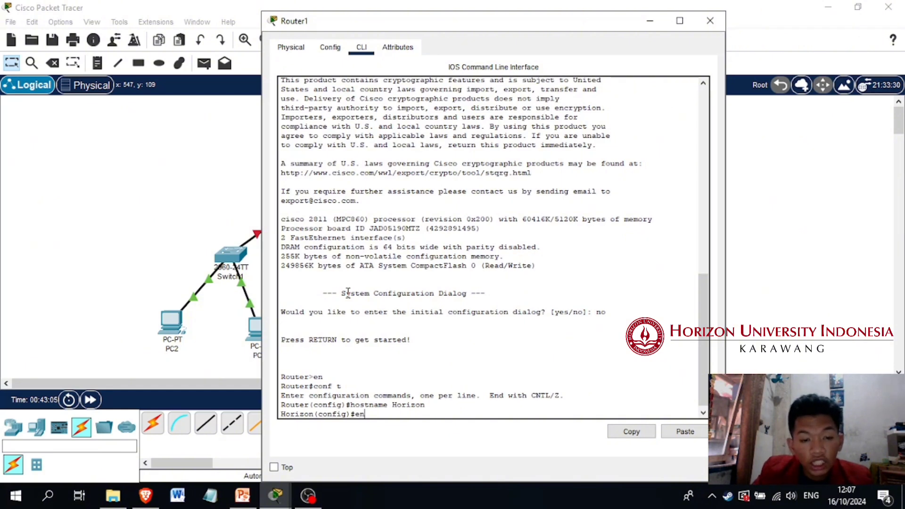
pyautogui.write('able secret')
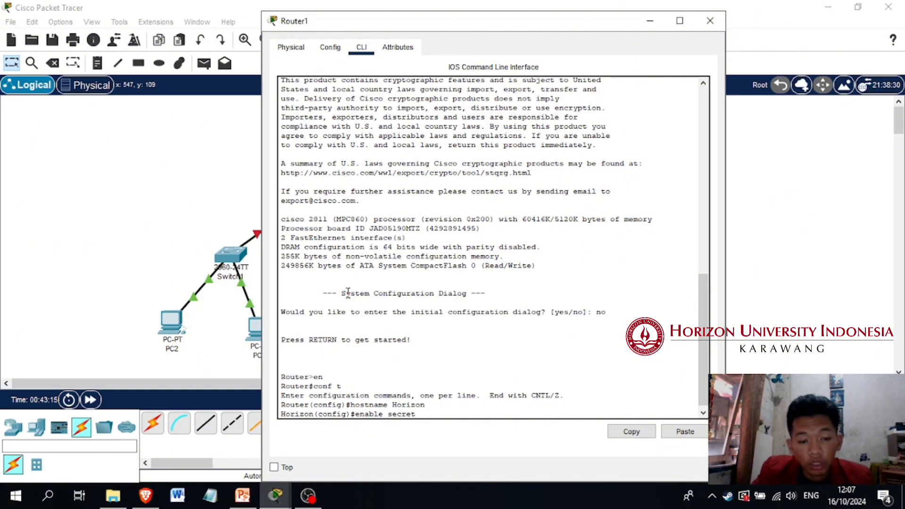
pyautogui.write('horizon')
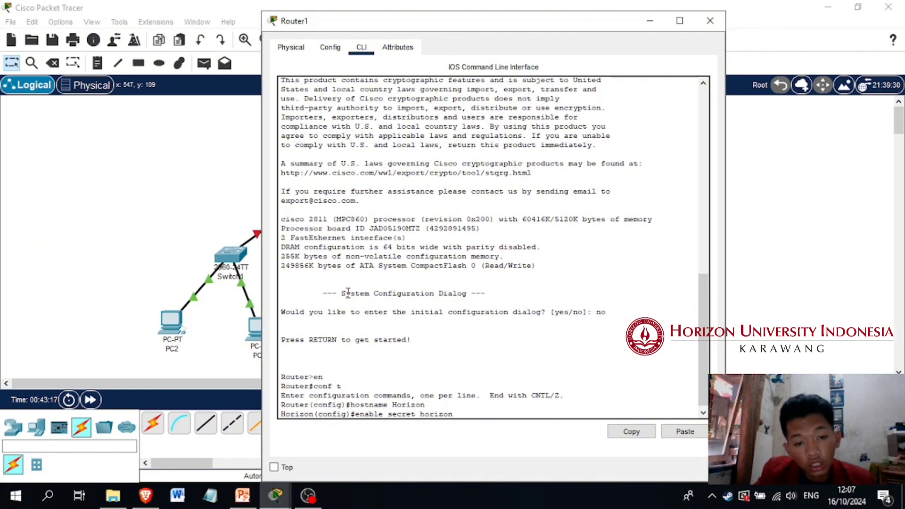
pyautogui.press('Return')
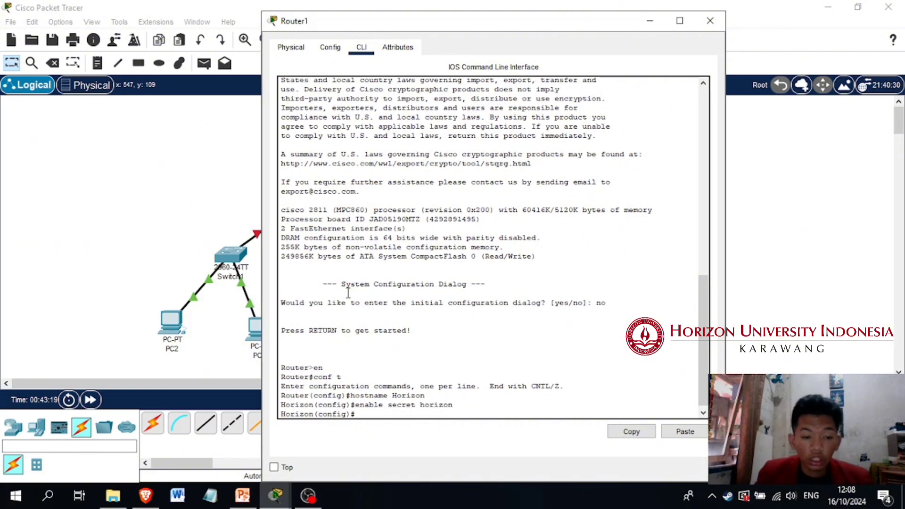
# Exit the router's console session and re-enter privileged mode with the enable password
pyautogui.write('exit')
pyautogui.press('Return')
pyautogui.write('exit')
pyautogui.press('Return')
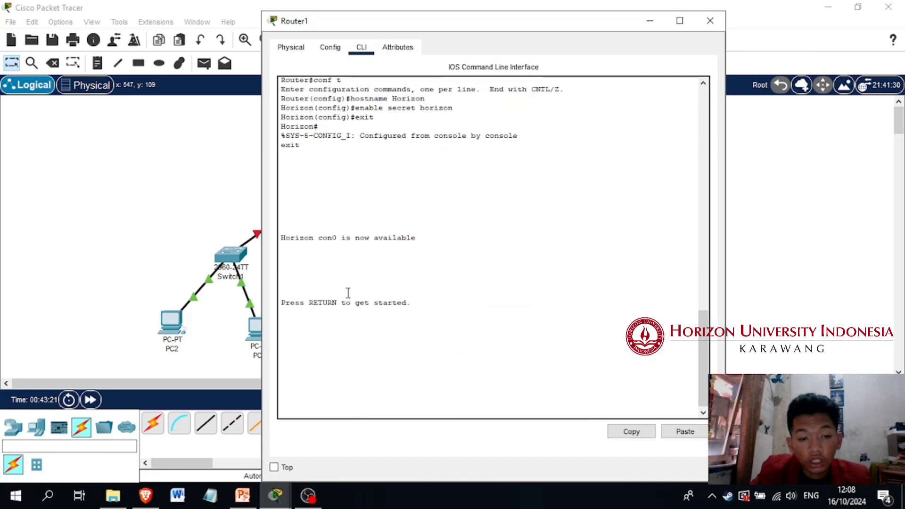
pyautogui.press('Return')
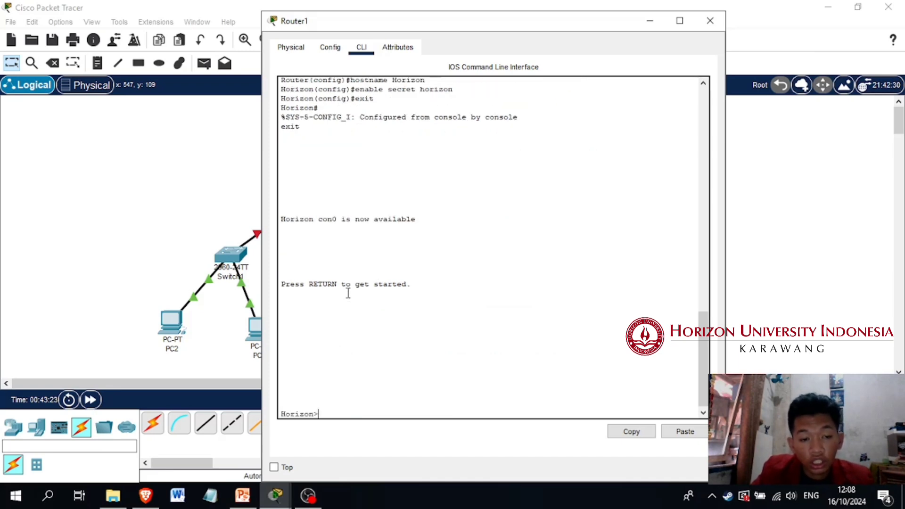
pyautogui.write('en')
pyautogui.press('Return')
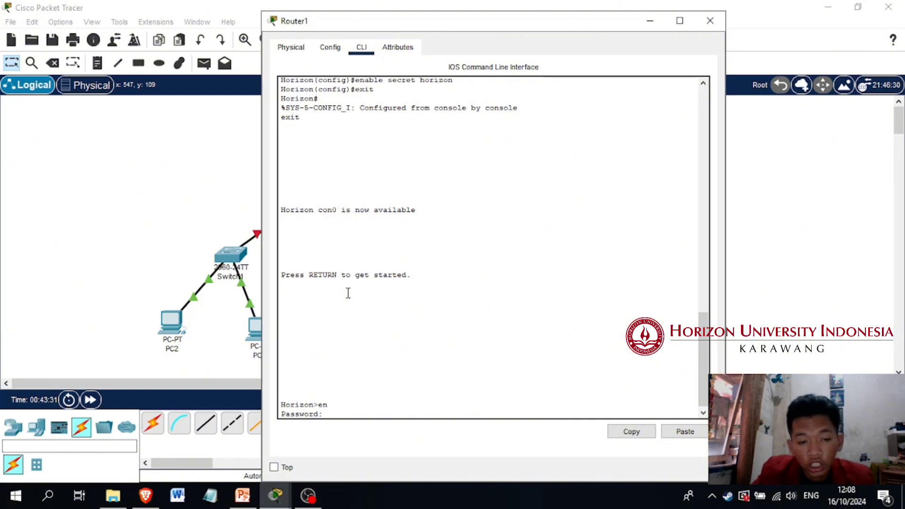
pyautogui.press('Return')
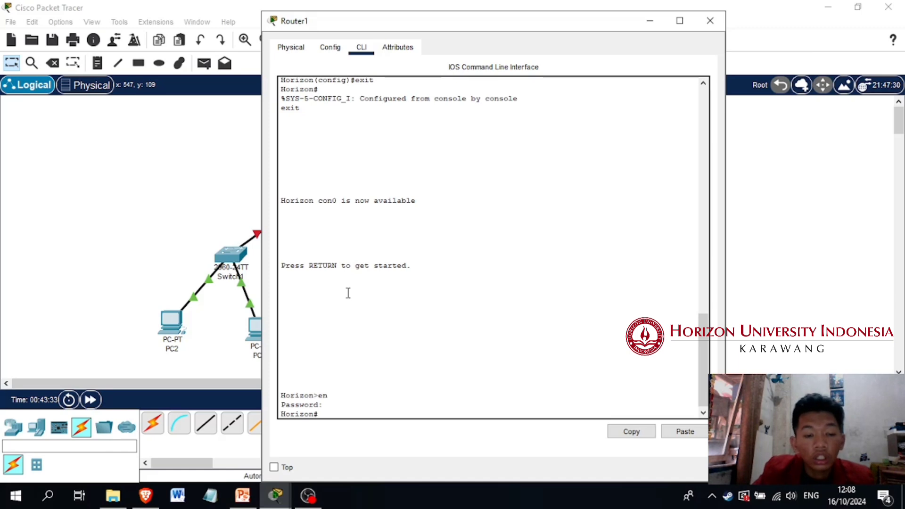
# Enter configuration mode from the terminal and bring up interface f0/0 with no shutdown
pyautogui.write('conf')
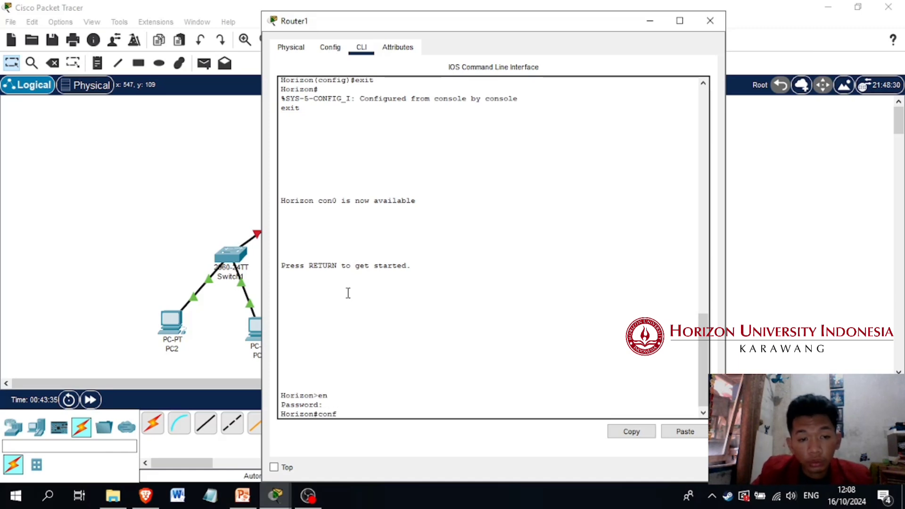
pyautogui.press('Return')
pyautogui.write('t')
pyautogui.press('Return')
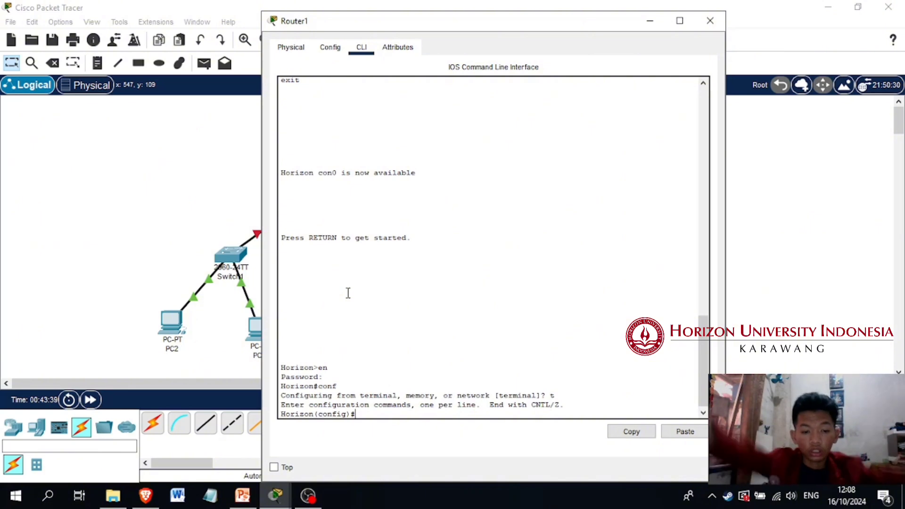
pyautogui.write('int')
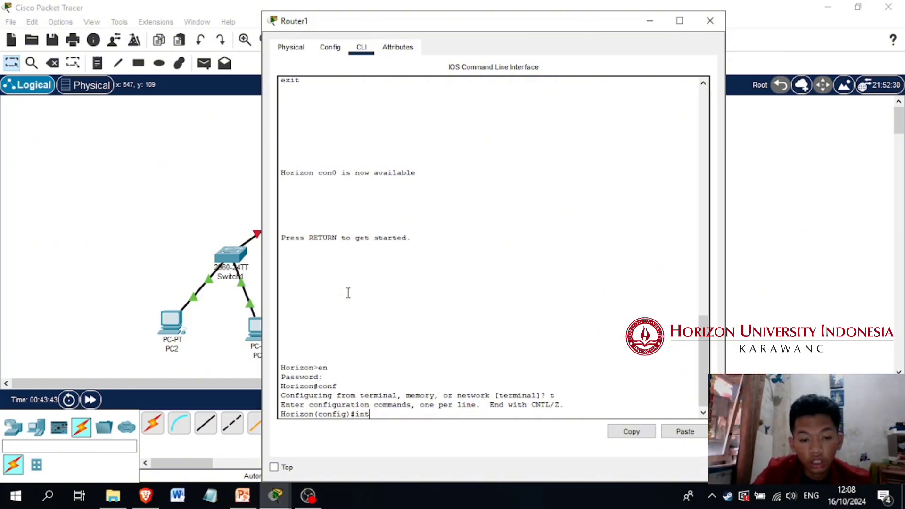
pyautogui.write(' f0/0')
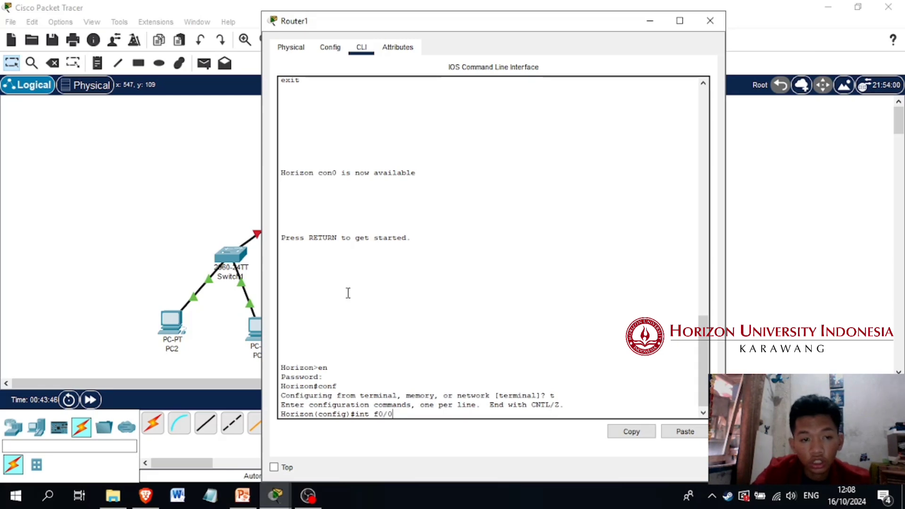
pyautogui.press('Return')
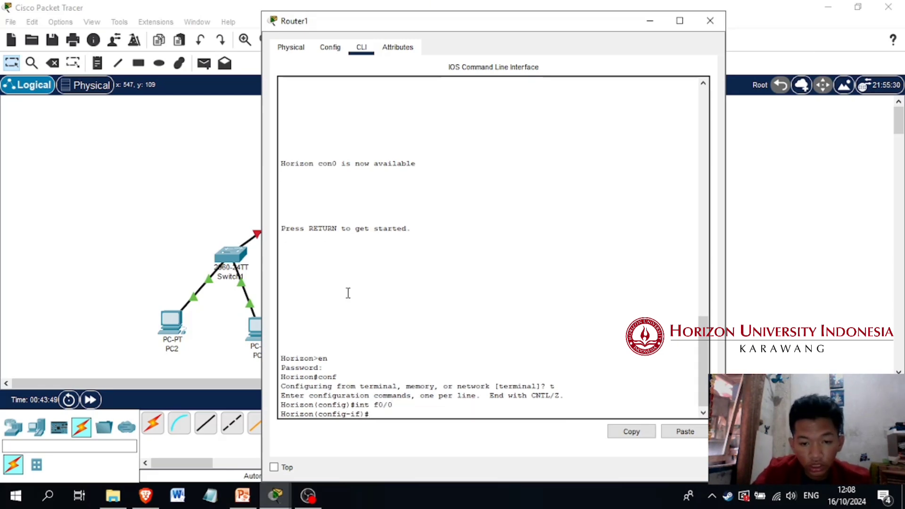
pyautogui.write('n')
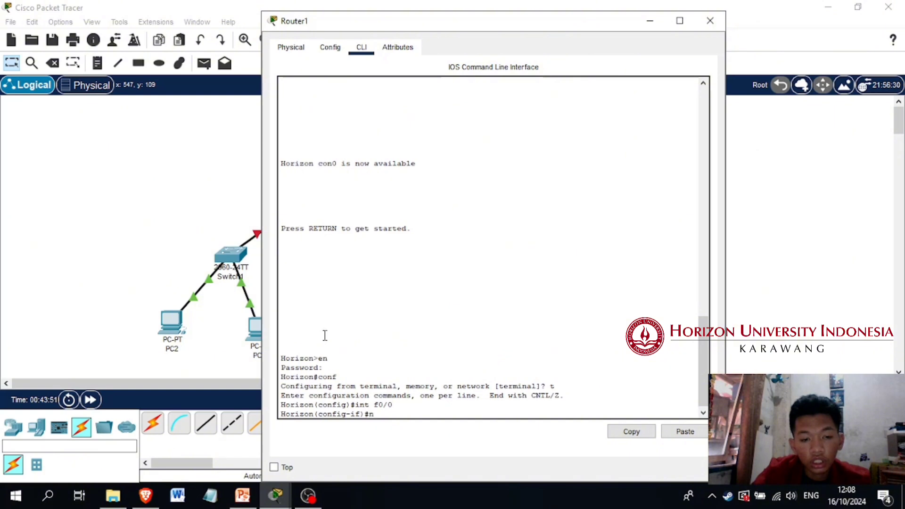
pyautogui.write('o shu')
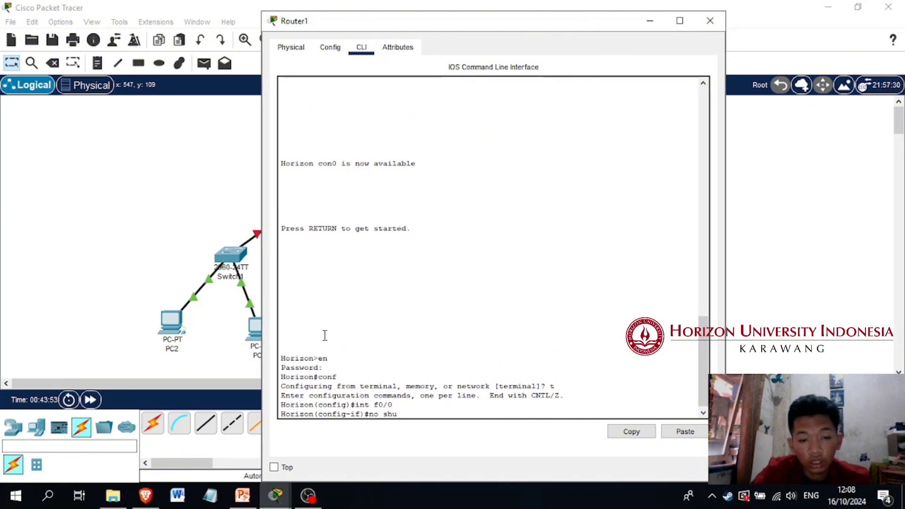
pyautogui.write('tdown')
pyautogui.press('Return')
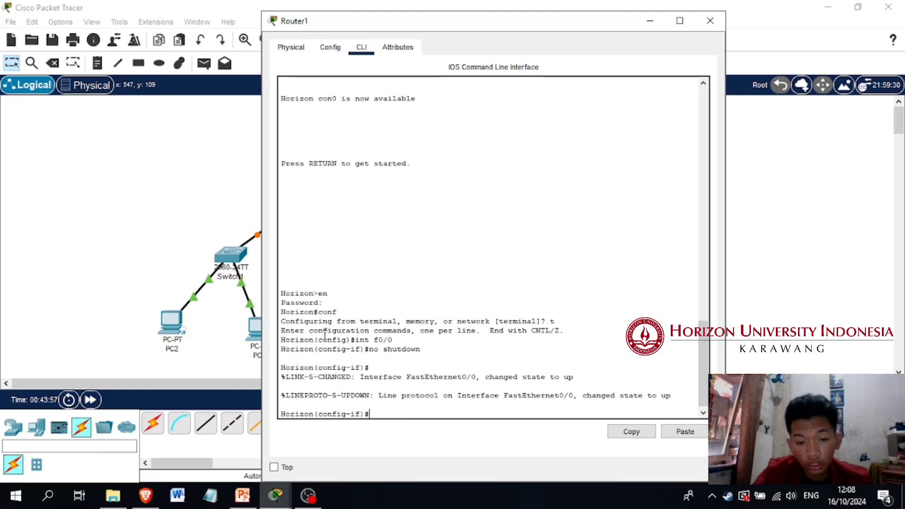
# Assign IP address 192.168.1.1 with mask 255.255.255.0 to interface f0/0 and exit its interface configuration
pyautogui.write('i')
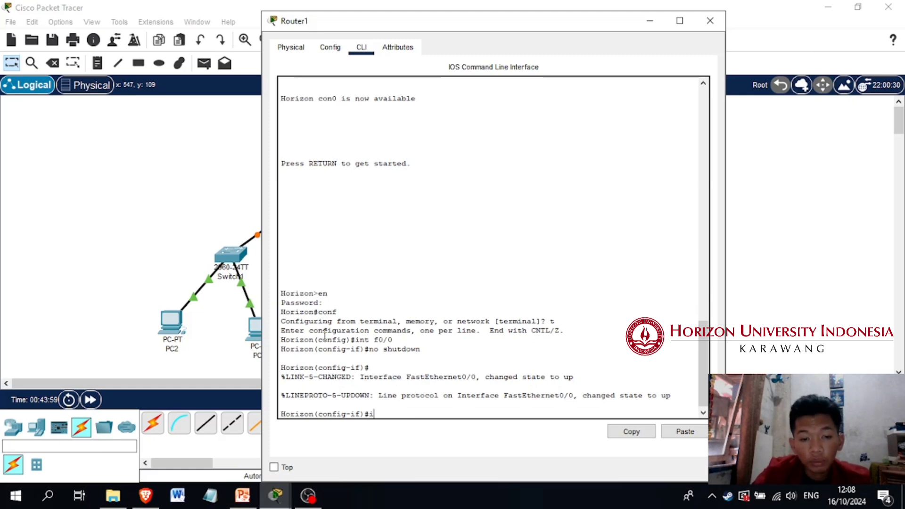
pyautogui.write('p address ')
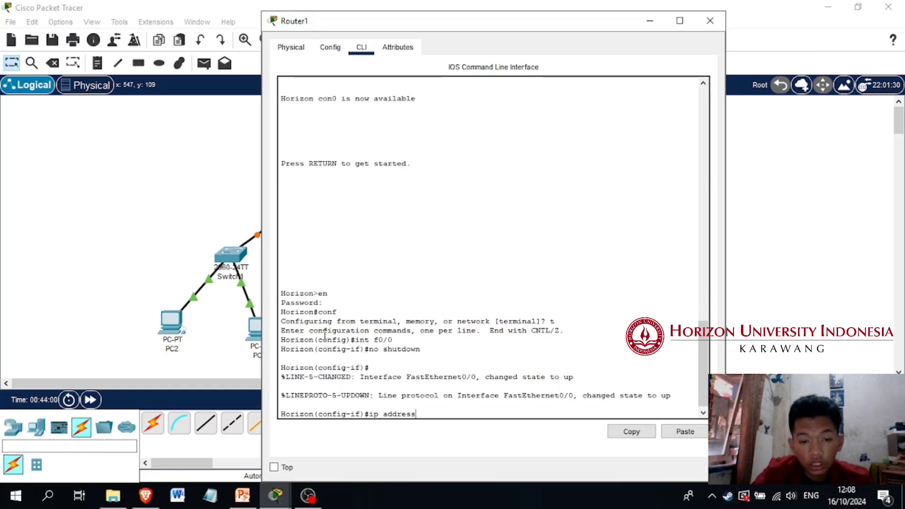
pyautogui.write('192.168')
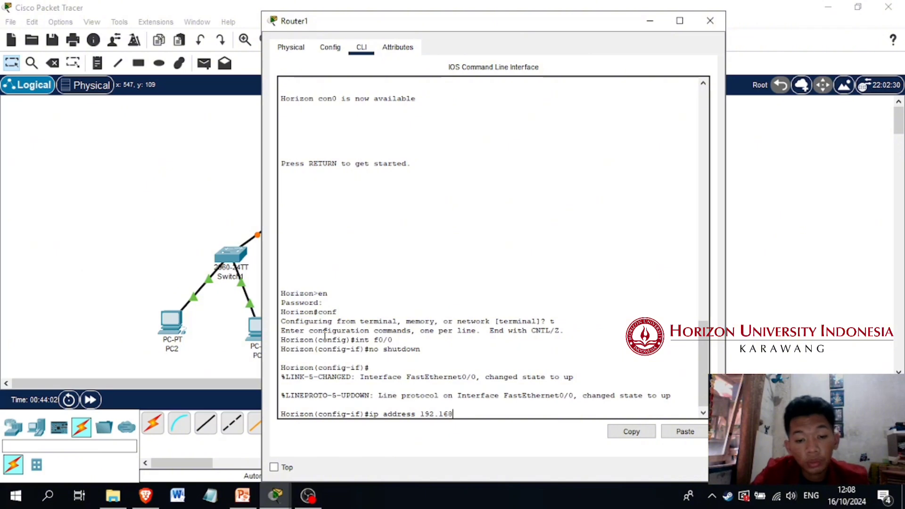
pyautogui.write('.1.')
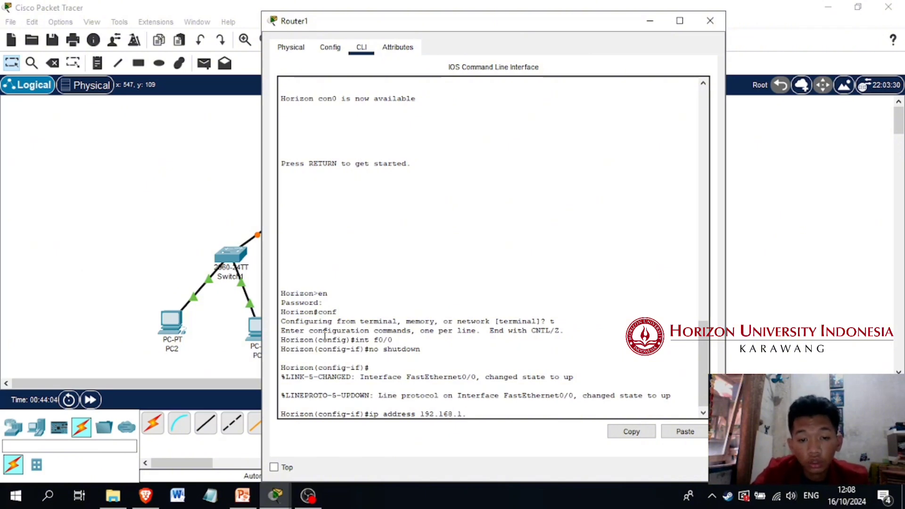
pyautogui.write('1')
pyautogui.write(' 255')
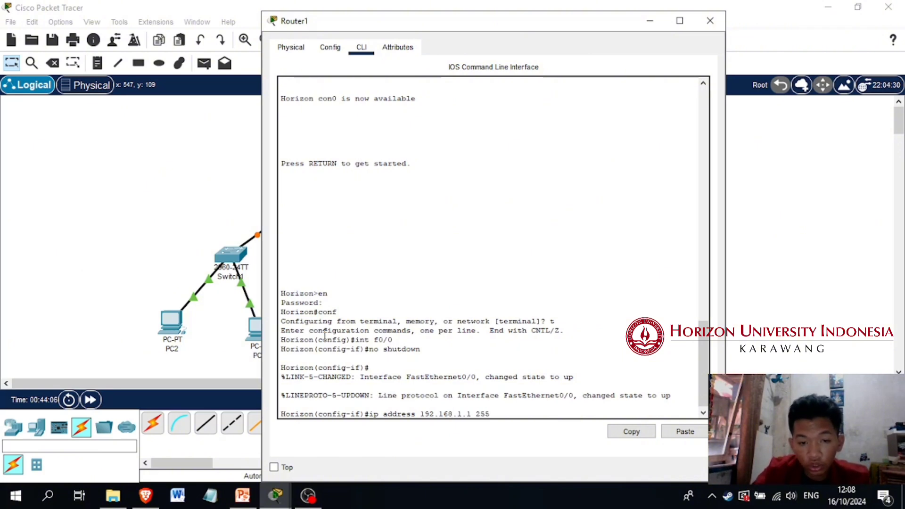
pyautogui.write('.255.255.0')
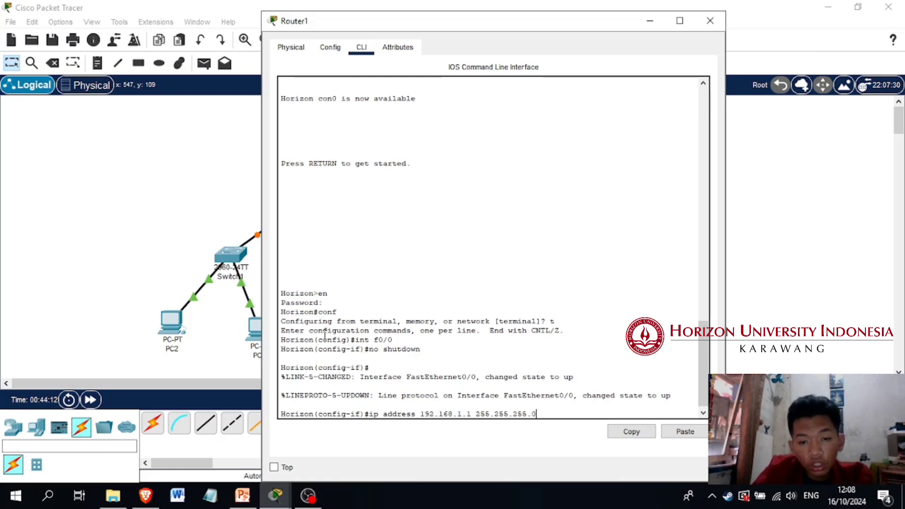
pyautogui.press('Return')
pyautogui.write('exit')
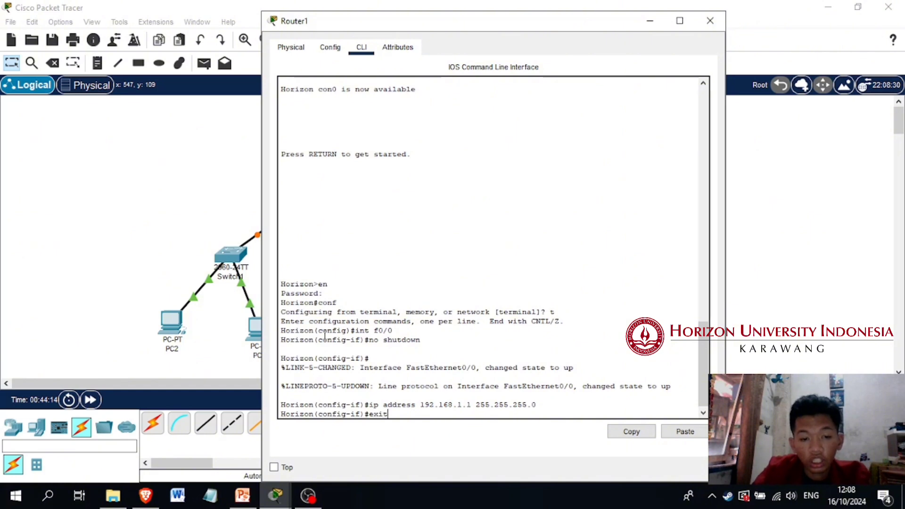
pyautogui.press('Return')
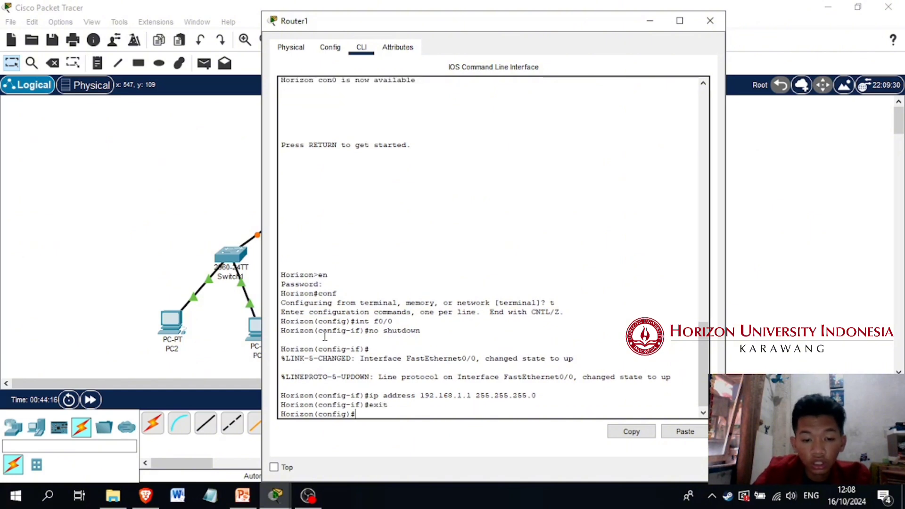
# Try to enter interface configuration mode for fa0/2 on Router1
pyautogui.write('int')
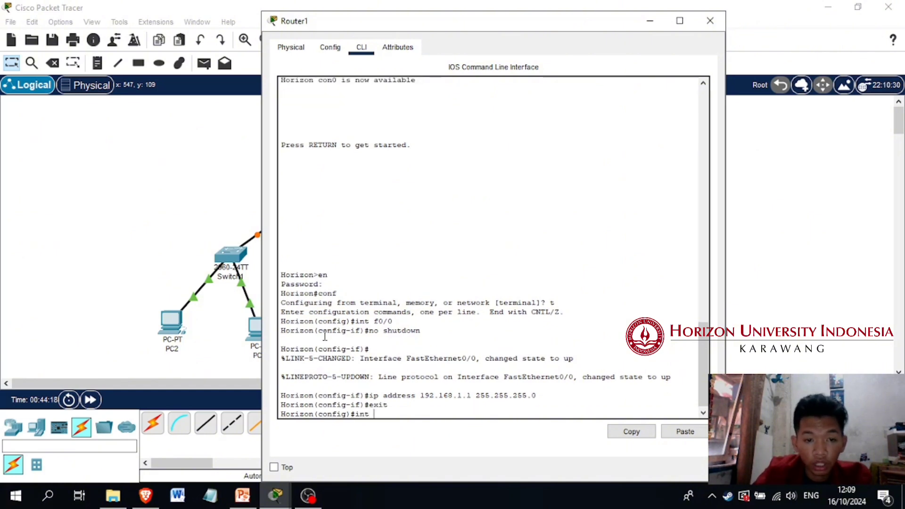
pyautogui.write(' fa')
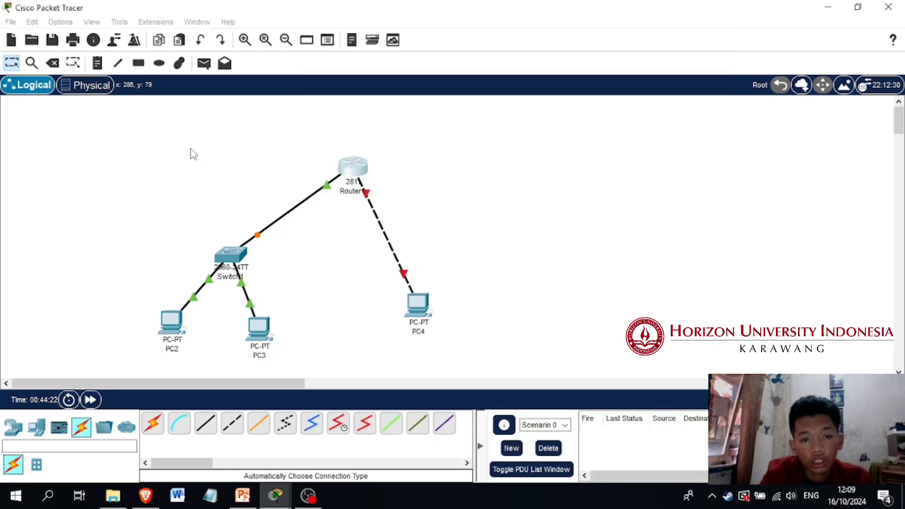
pyautogui.click(193, 151)
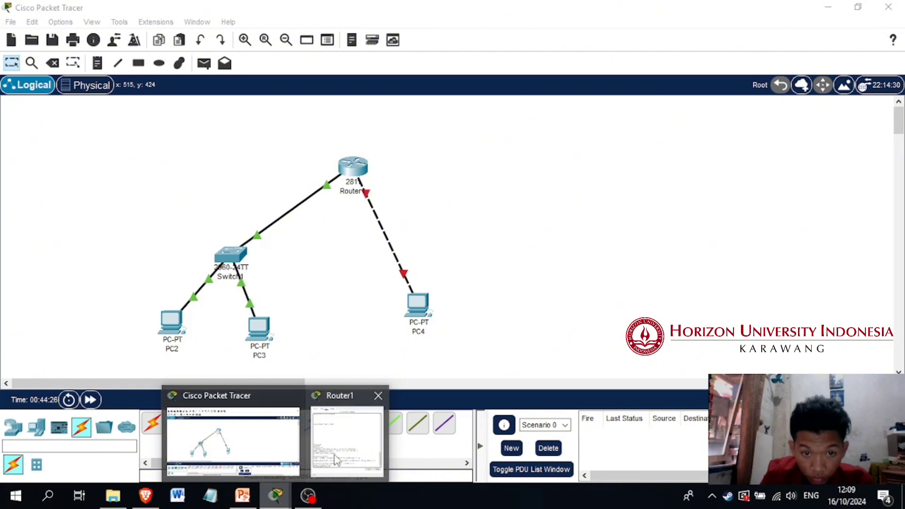
pyautogui.click(347, 438)
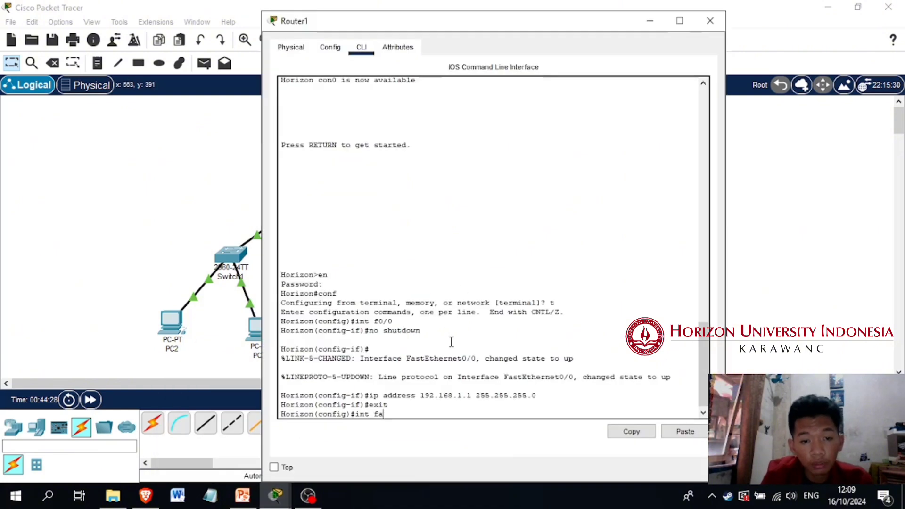
pyautogui.write('0/2')
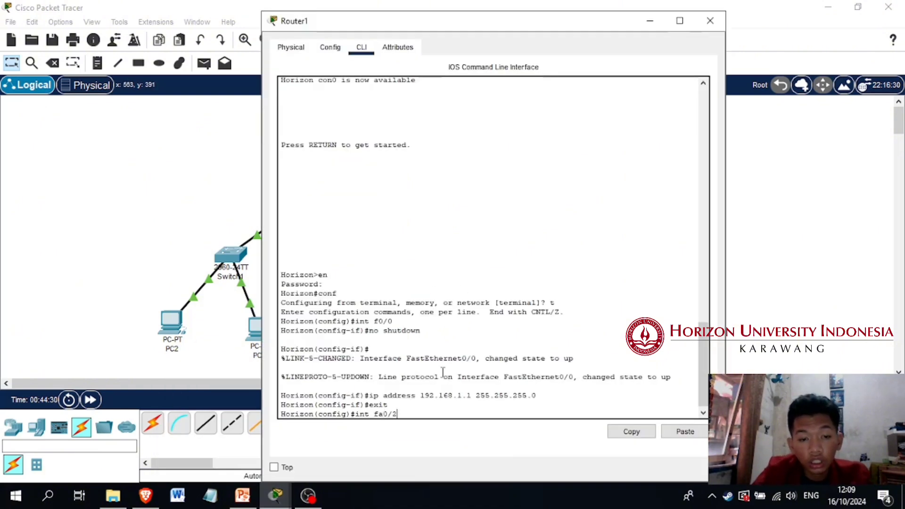
pyautogui.press('Return')
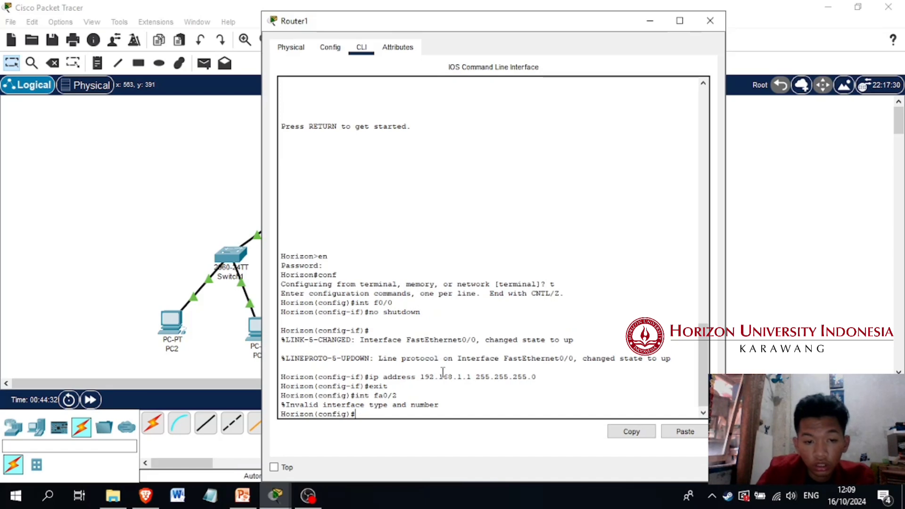
# Enter interface configuration for fa0/1 on Router1 and bring it up with no shutdown
pyautogui.press('Up')
pyautogui.press('BackSpace')
pyautogui.write('1')
pyautogui.press('Return')
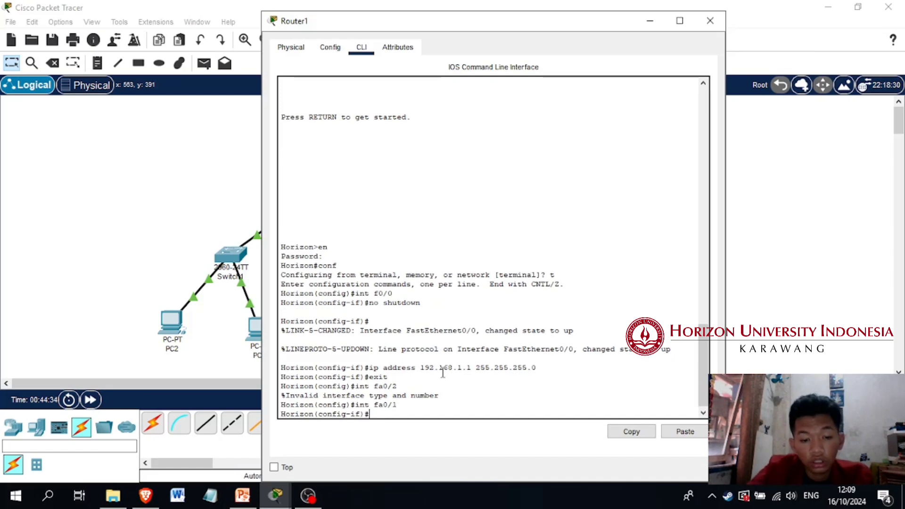
pyautogui.write('no shutodw')
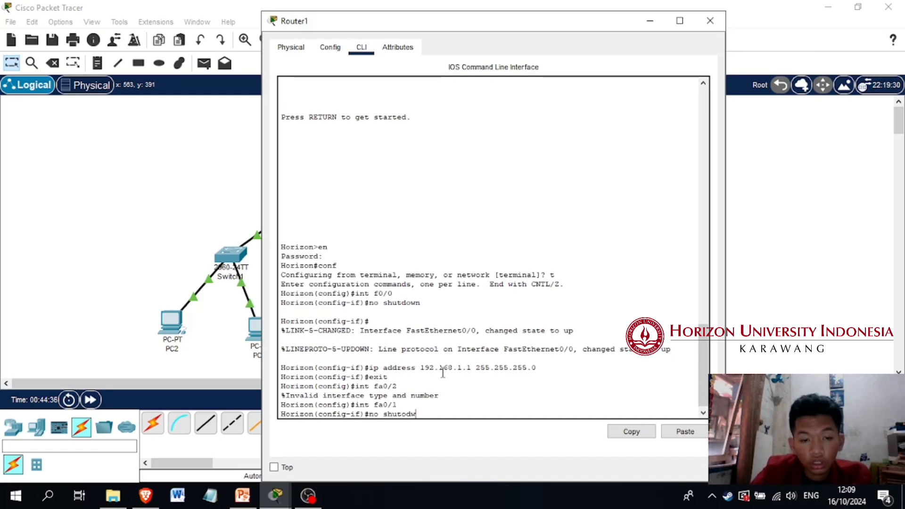
pyautogui.press('BackSpace')
pyautogui.press('BackSpace')
pyautogui.press('BackSpace')
pyautogui.write('down')
pyautogui.press('Return')
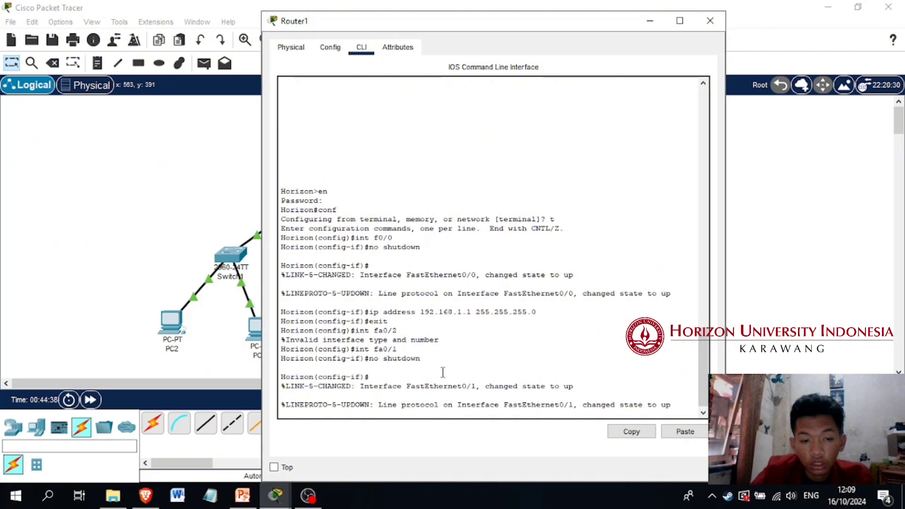
pyautogui.press('Return')
# Assign IP address 192.168.2.1 with mask 255.255.255.0 to interface fa0/1 and exit its interface configuration
pyautogui.write('ip addre')
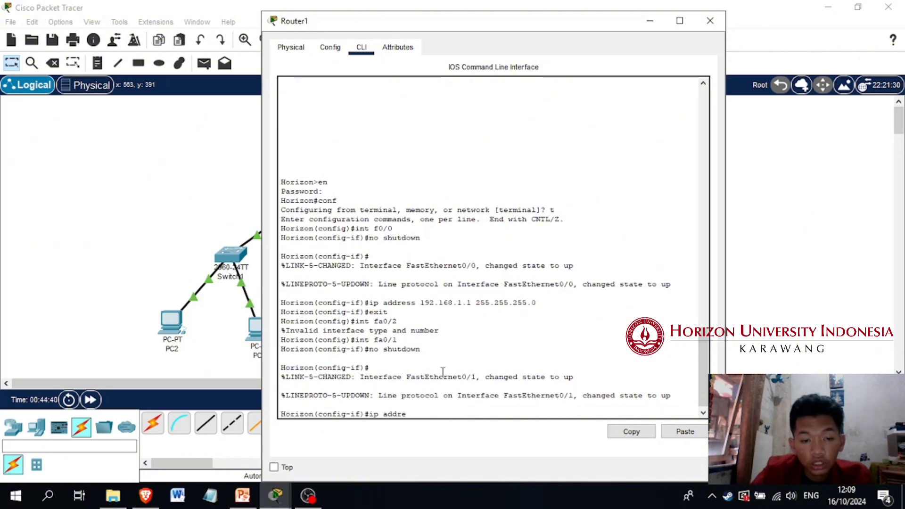
pyautogui.write('ss 192.168')
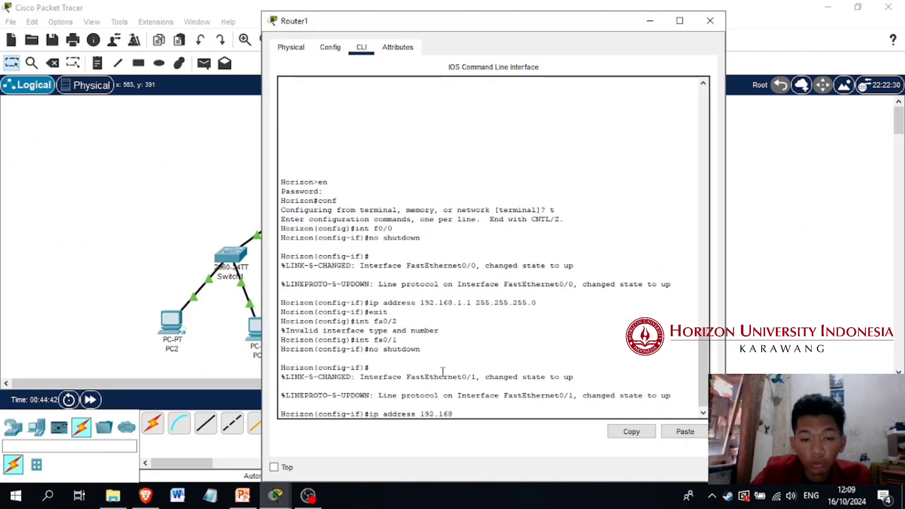
pyautogui.write('.')
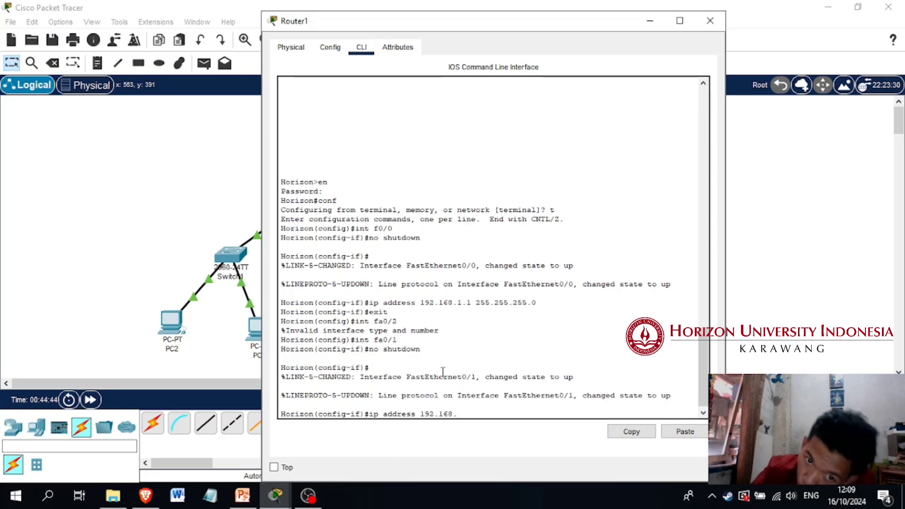
pyautogui.write('2.1')
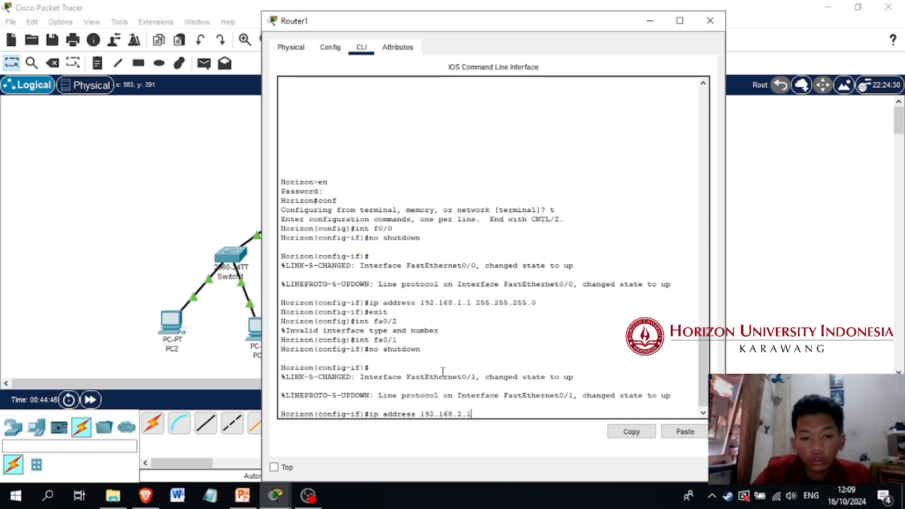
pyautogui.write(' 255.25')
pyautogui.press('BackSpace')
pyautogui.press('BackSpace')
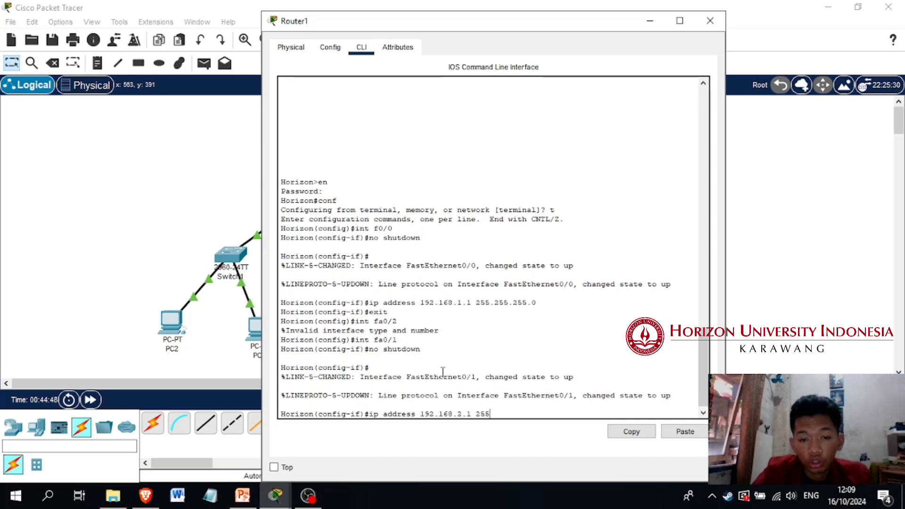
pyautogui.write('.255.255')
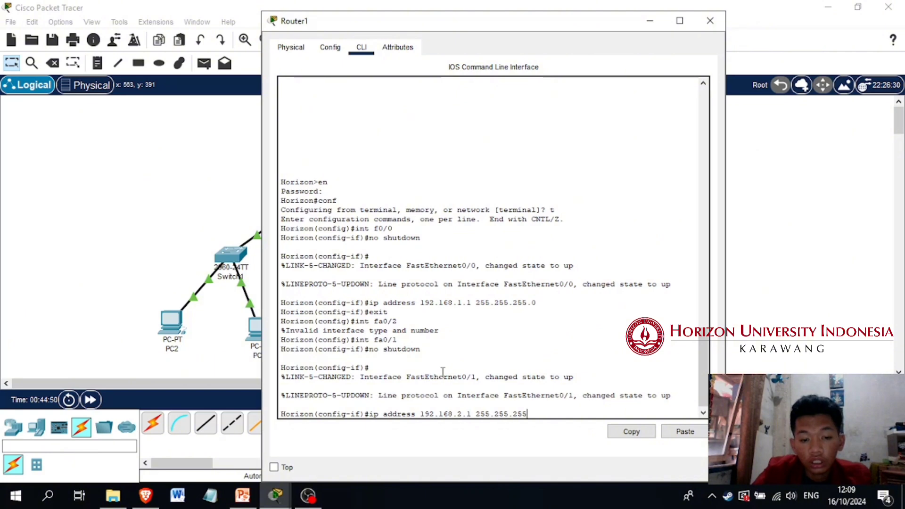
pyautogui.write('.0')
pyautogui.press('Return')
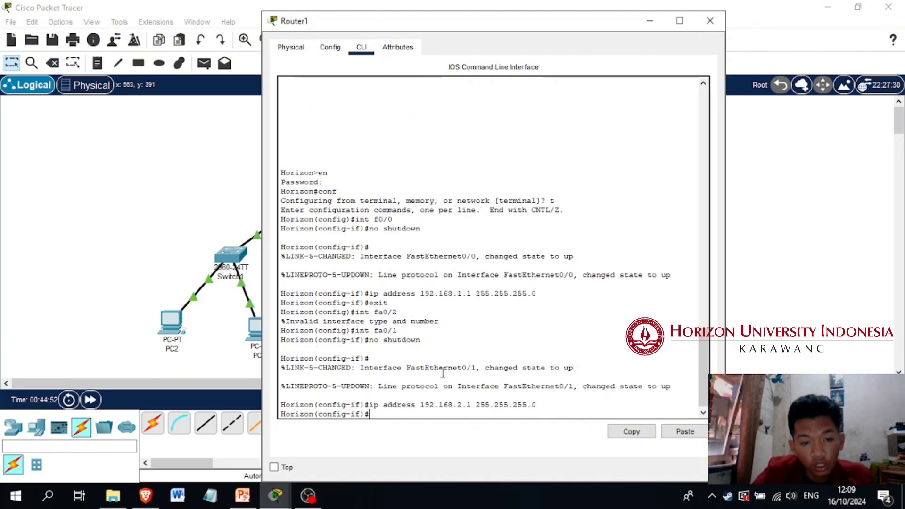
pyautogui.write('exit')
pyautogui.press('Return')
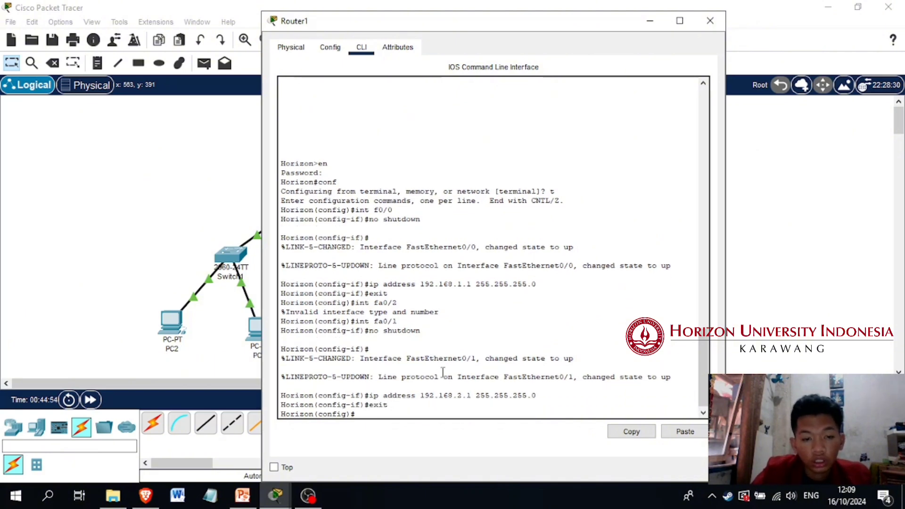
# Open PC4's IP configuration and set its static IPv4 address to 192.168.2.2 with subnet mask 255.255.255.0
pyautogui.click(772, 211)
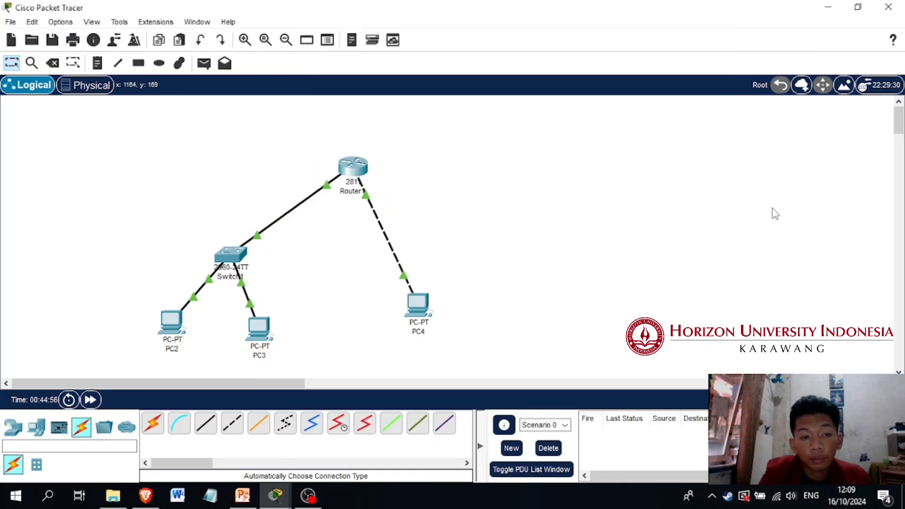
pyautogui.click(413, 309)
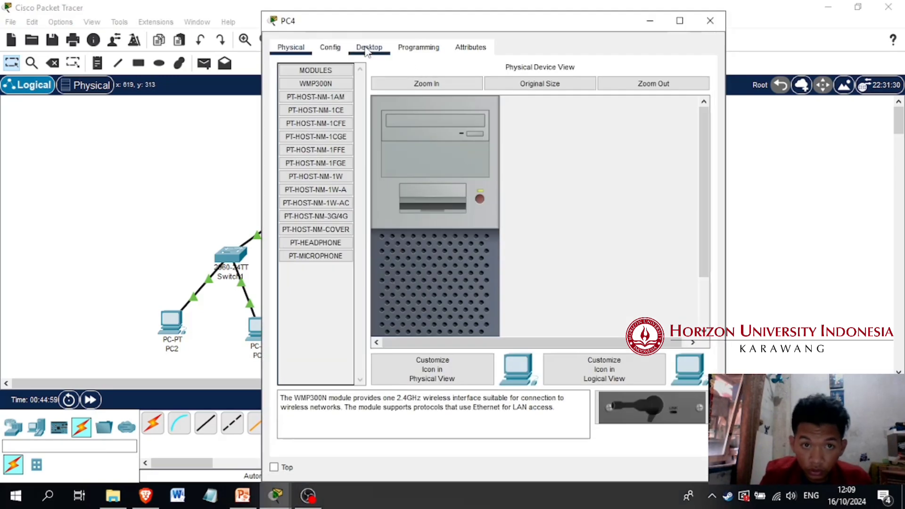
pyautogui.click(369, 48)
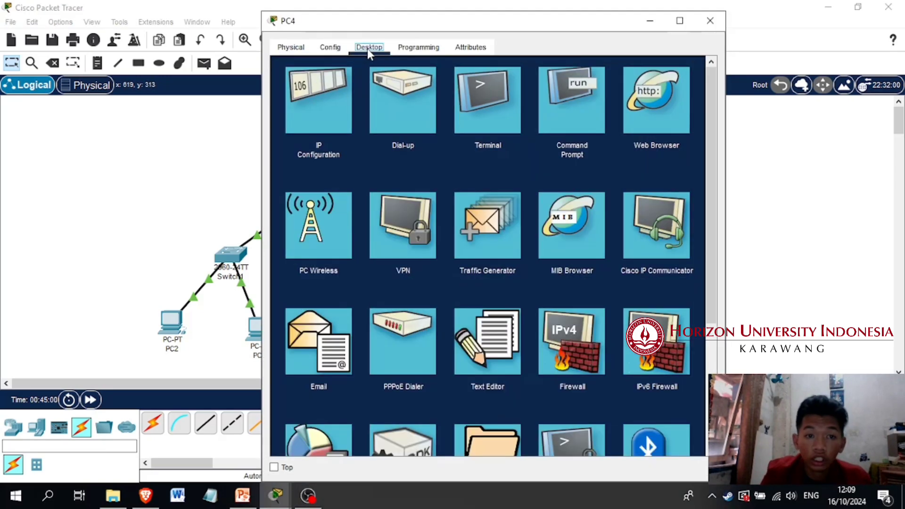
pyautogui.click(321, 96)
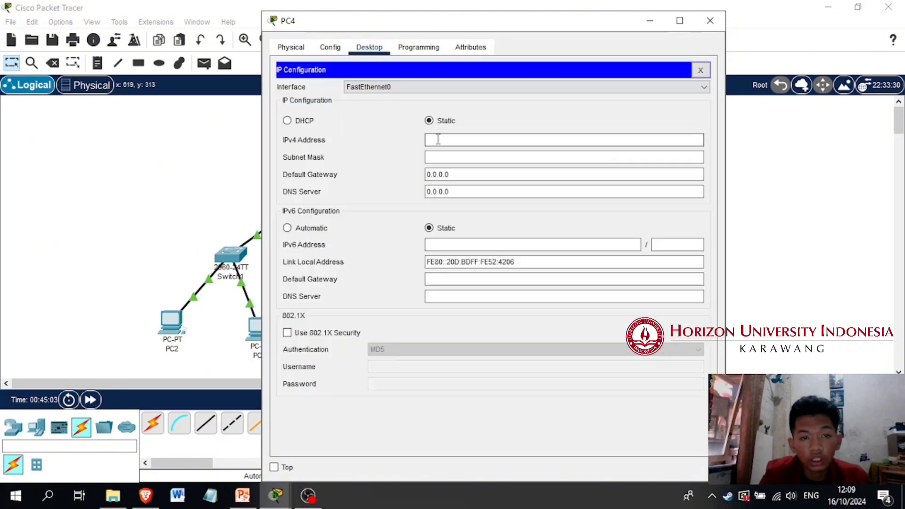
pyautogui.write('19')
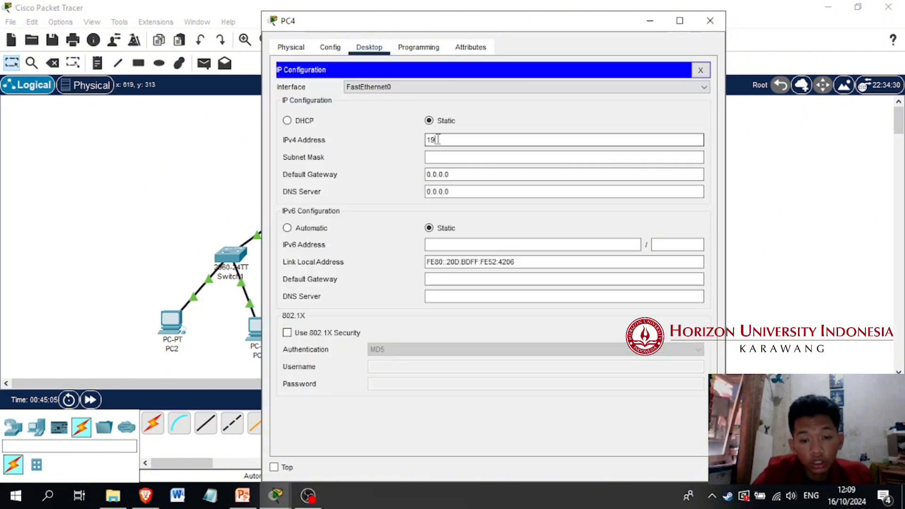
pyautogui.write('2.168.2')
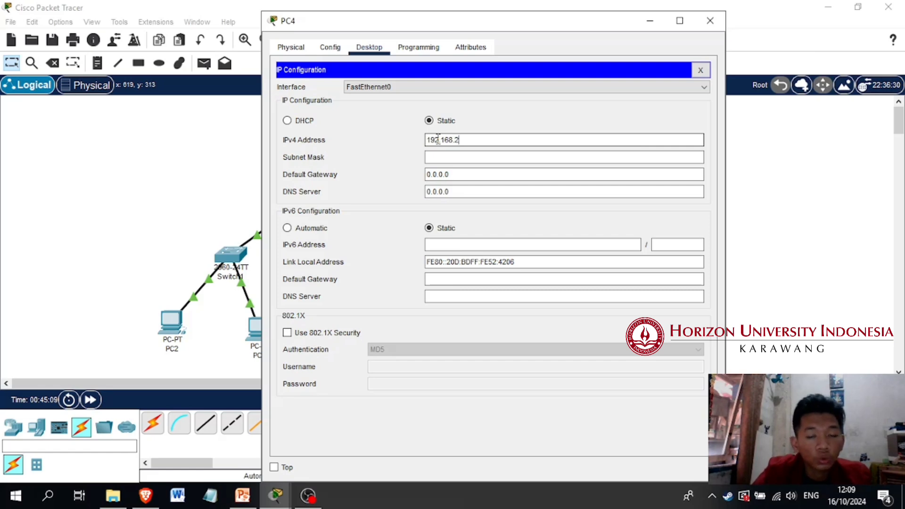
pyautogui.write('.2')
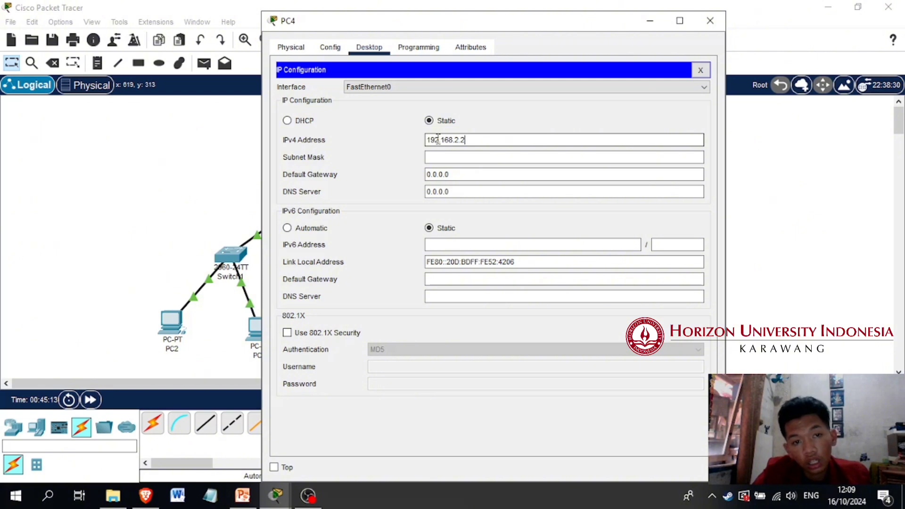
pyautogui.press('Tab')
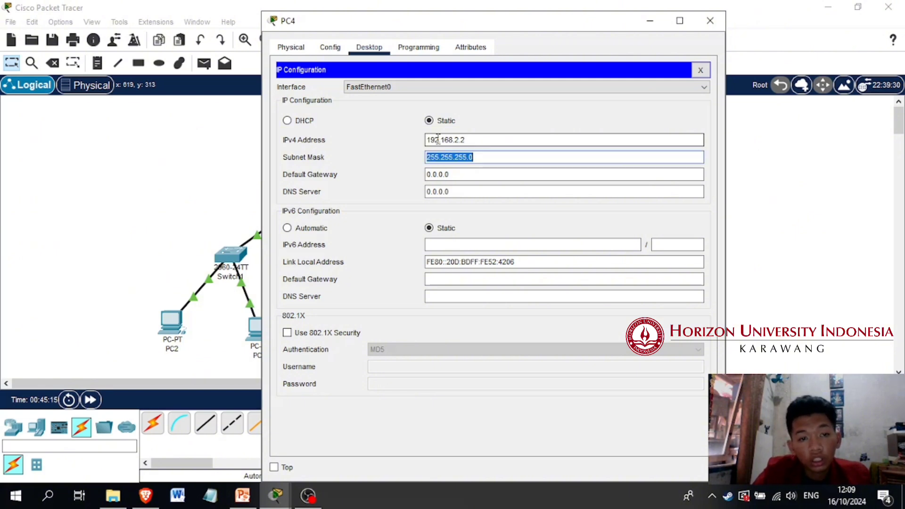
# Set PC4's default gateway to 192.168.2.1, close its IP configuration and return to the network topology
pyautogui.press('Tab')
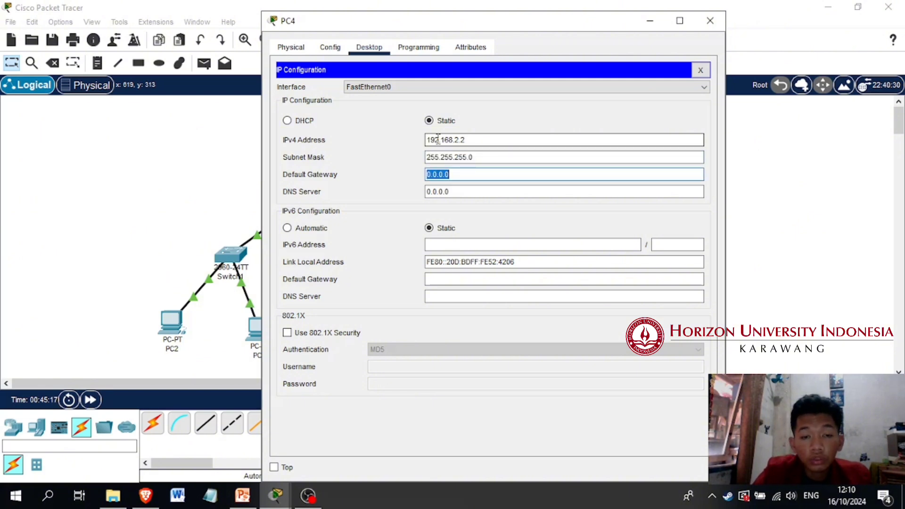
pyautogui.write('1')
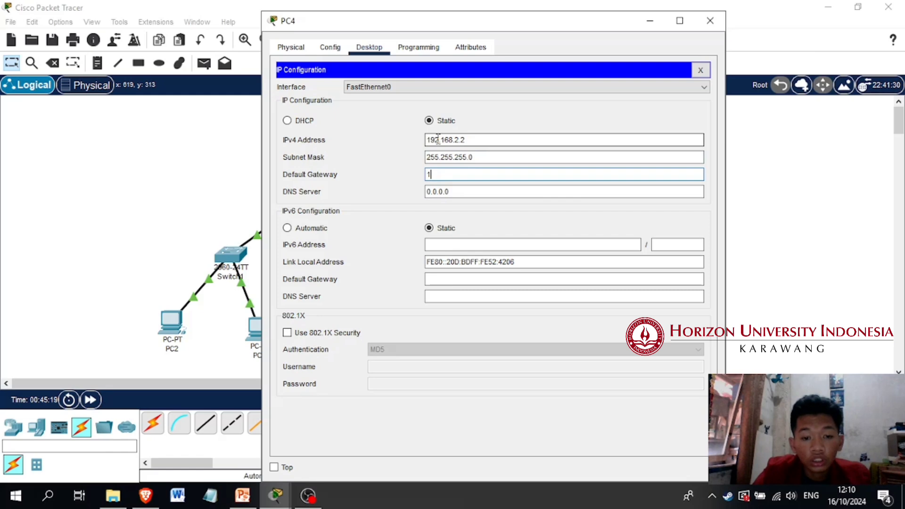
pyautogui.write('92.168.1')
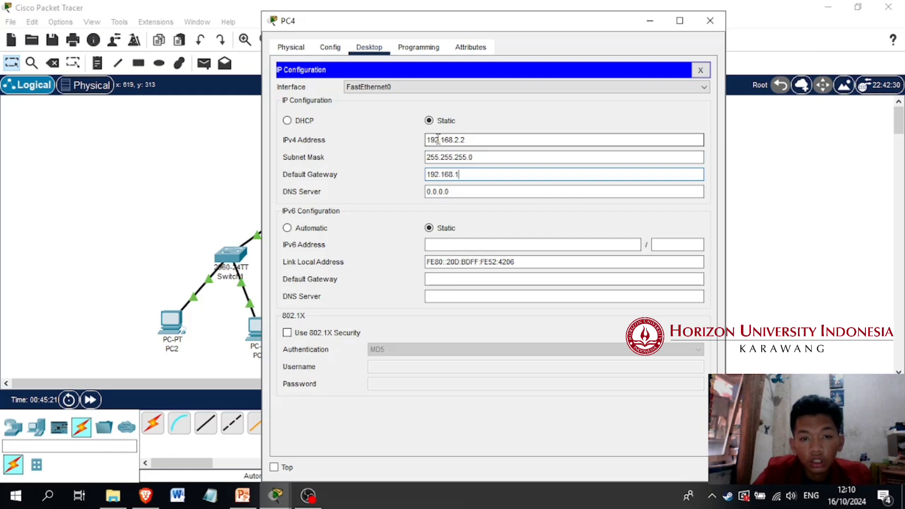
pyautogui.press('BackSpace')
pyautogui.write('2.1')
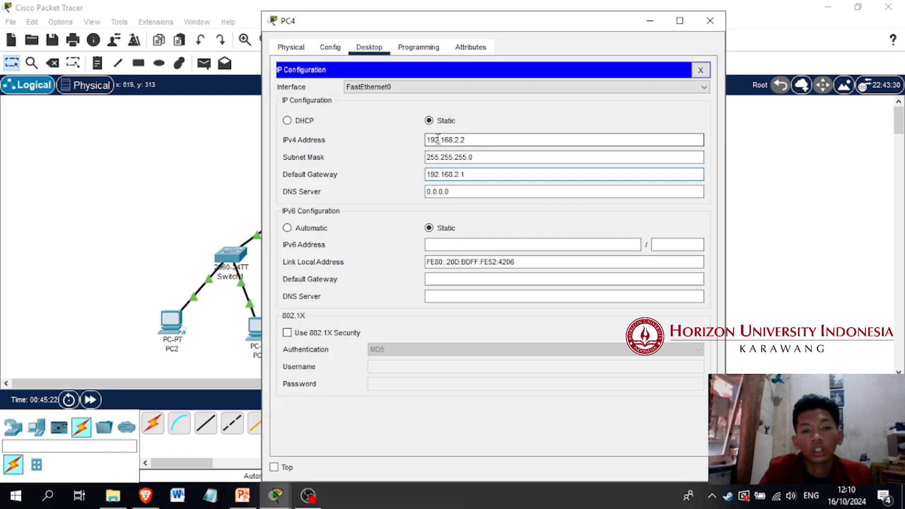
pyautogui.click(701, 70)
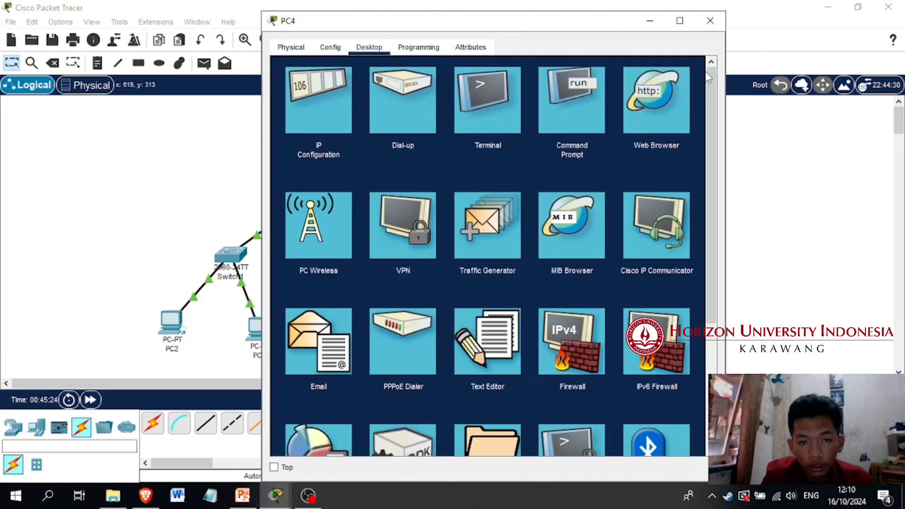
pyautogui.click(165, 167)
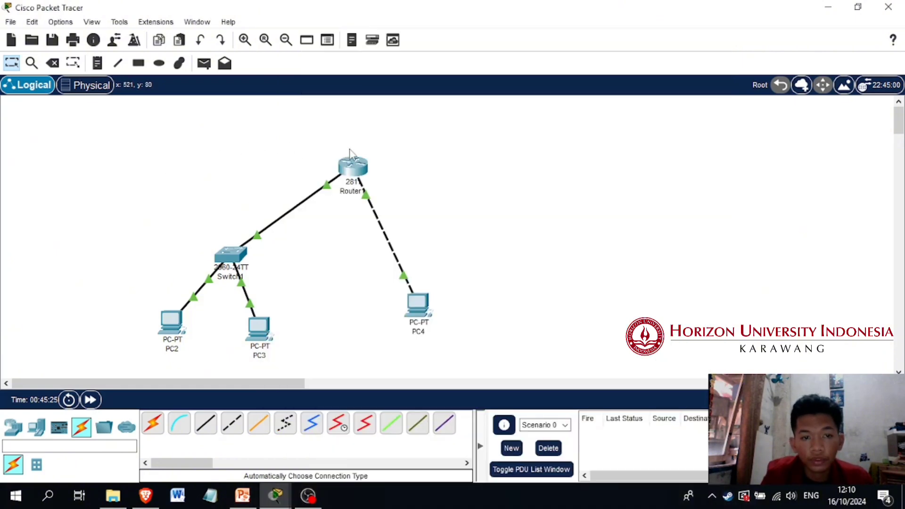
# Open PC3's IP configuration and set its static IPv4 address to 192.168.1.3 with subnet mask 255.255.255.0
pyautogui.doubleClick(261, 330)
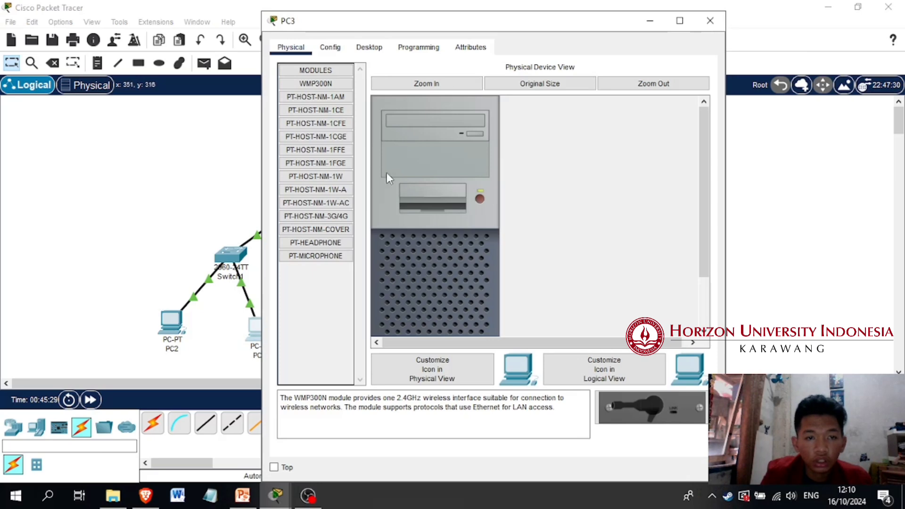
pyautogui.click(367, 48)
pyautogui.click(336, 126)
pyautogui.click(487, 139)
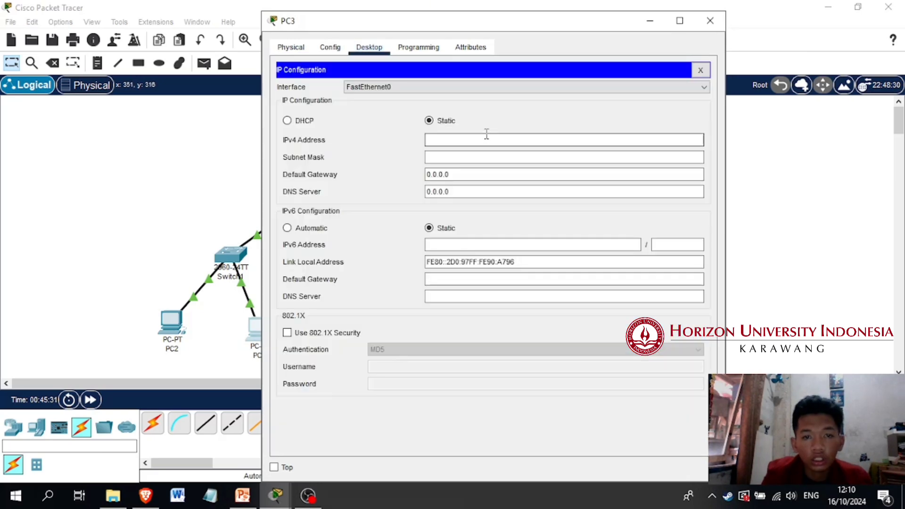
pyautogui.write('192.168')
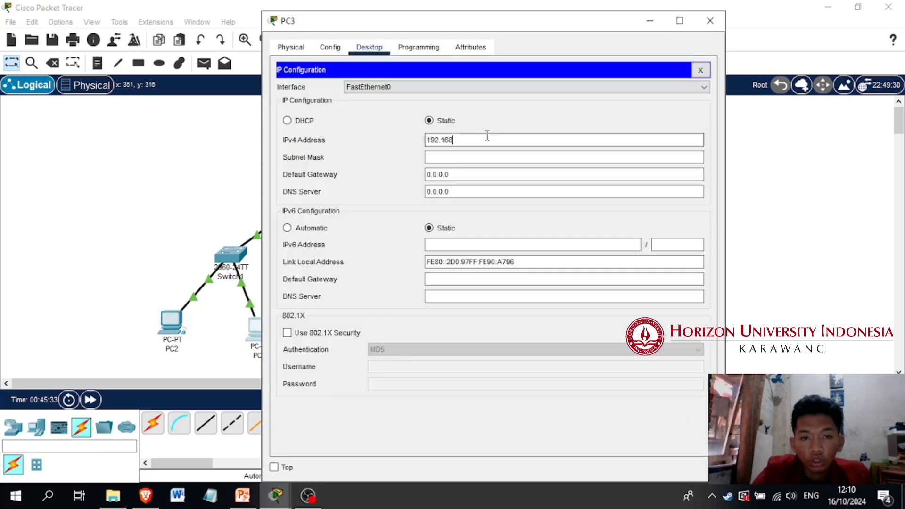
pyautogui.write('.1.3')
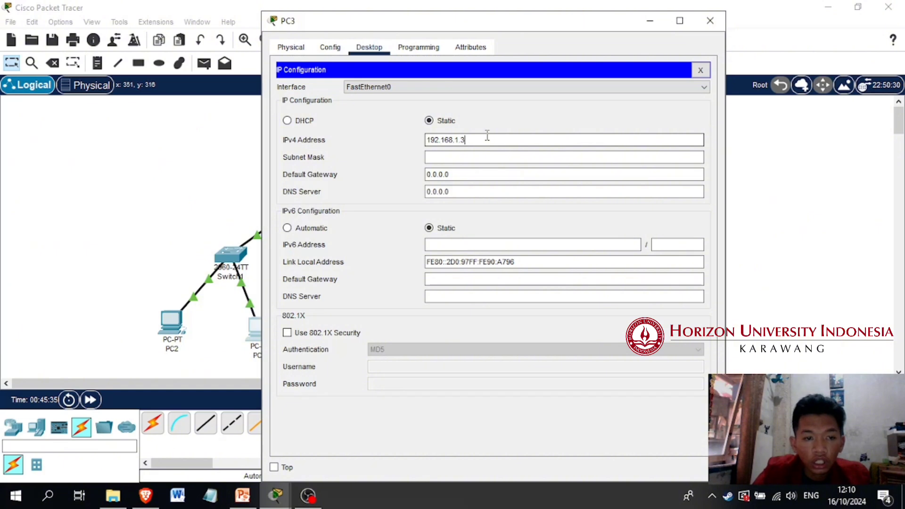
pyautogui.press('Tab')
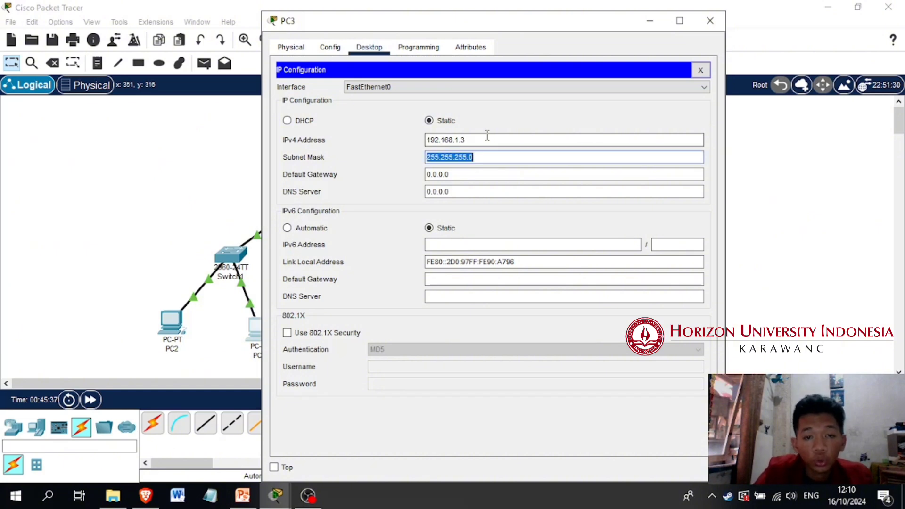
# Set PC3's default gateway to 192.168.1.1 and close its IP configuration and device window
pyautogui.press('Tab')
pyautogui.write('19')
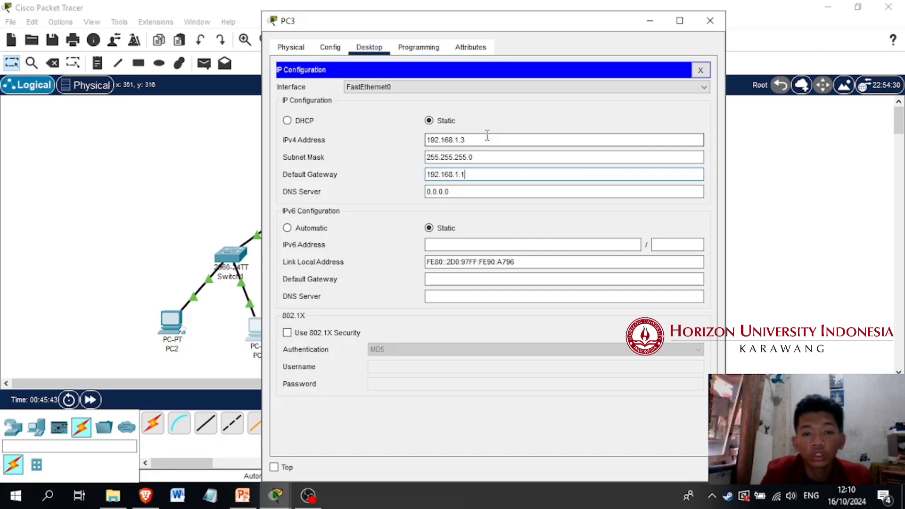
pyautogui.write('2.168.1.1')
pyautogui.click(701, 70)
pyautogui.click(711, 21)
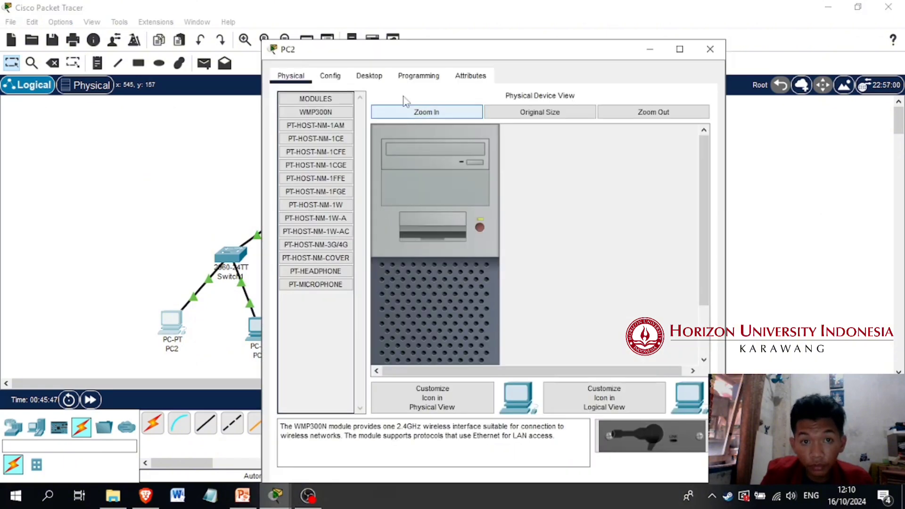
# Open PC2's IP configuration and set its static IPv4 address to 192.168.1.2 with subnet mask 255.255.255.0
pyautogui.click(369, 76)
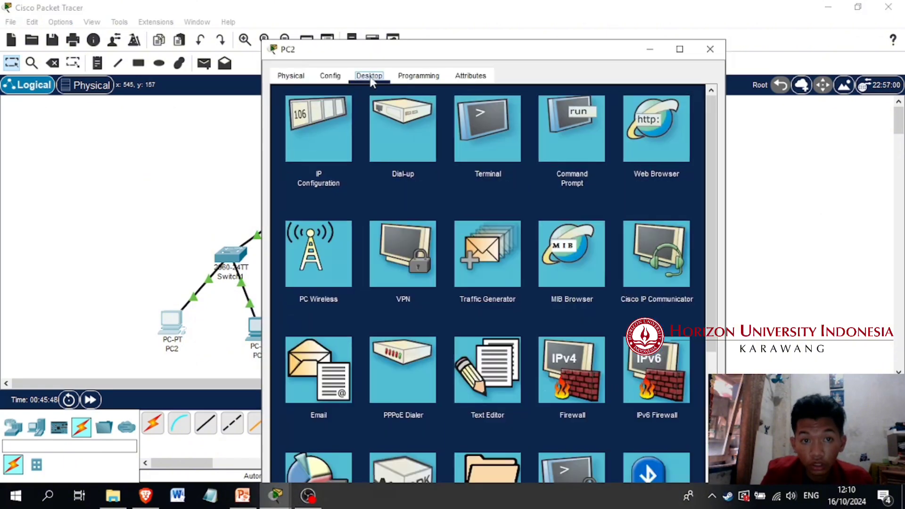
pyautogui.click(321, 142)
pyautogui.click(456, 169)
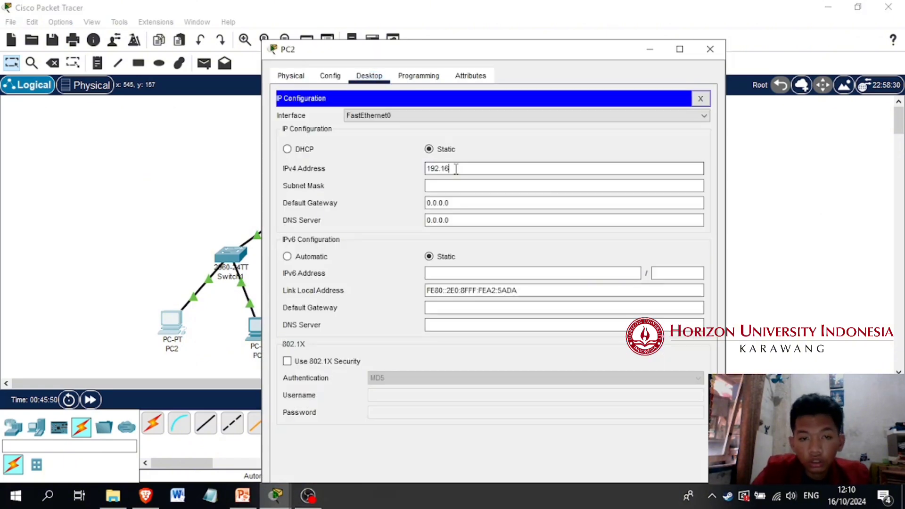
pyautogui.write('192.168.1.1')
pyautogui.press('BackSpace')
pyautogui.write('2')
pyautogui.press('Tab')
pyautogui.press('Tab')
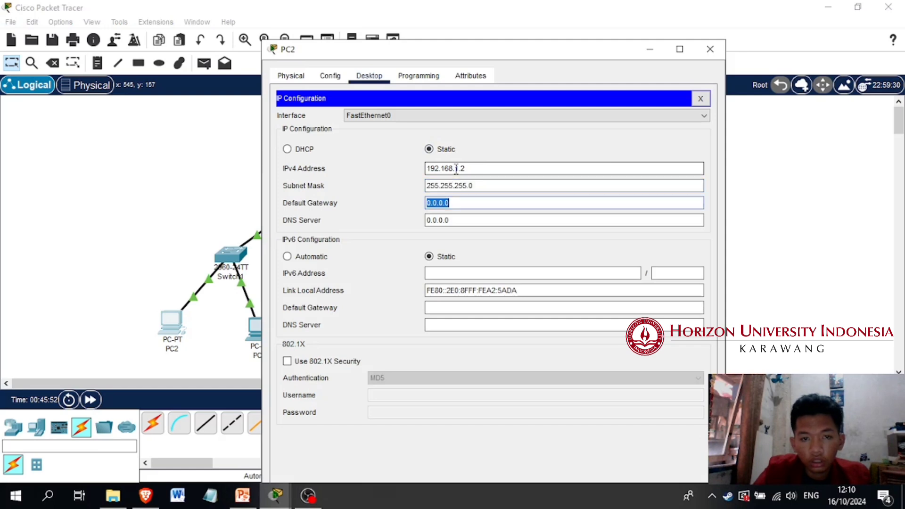
# Set PC2's default gateway to 192.168.1.1 and close its IP configuration
pyautogui.write('192.168.1.')
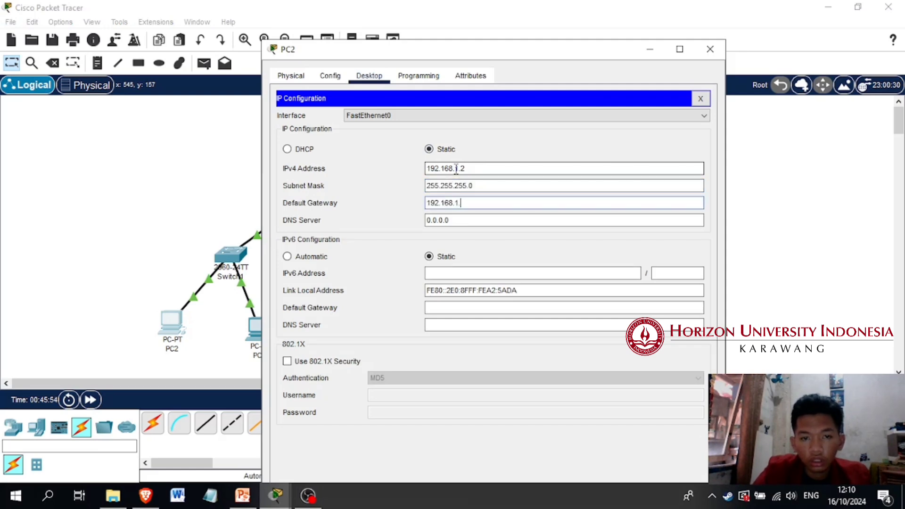
pyautogui.write('1')
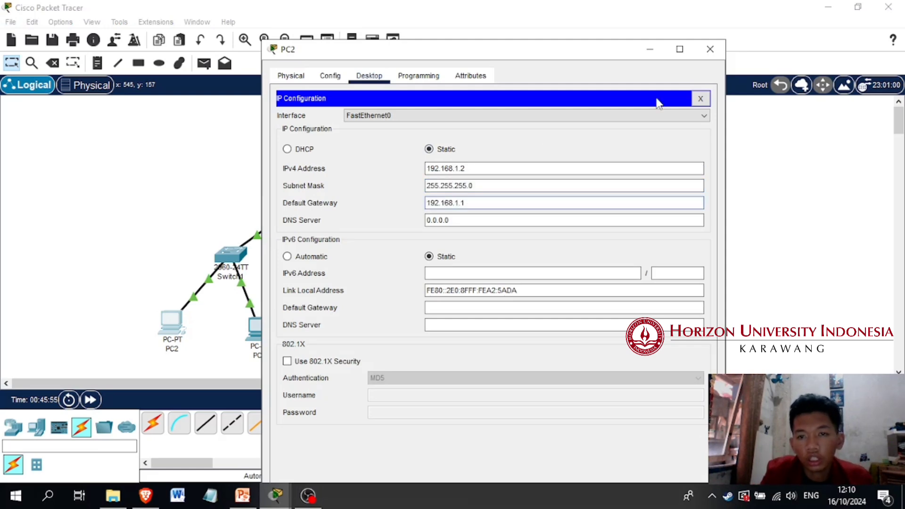
pyautogui.click(701, 98)
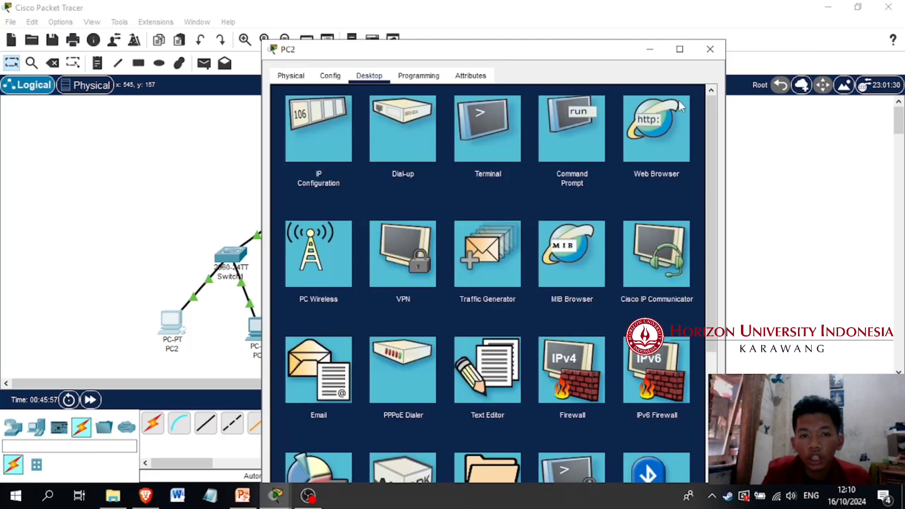
# Open PC2's command prompt and ping PC3 at 192.168.1.3 to test the connection
pyautogui.click(584, 118)
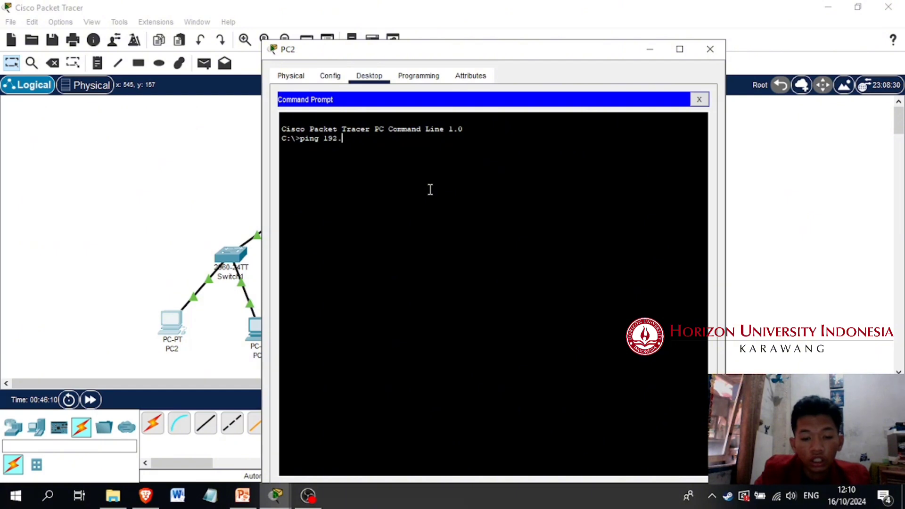
pyautogui.click(143, 302)
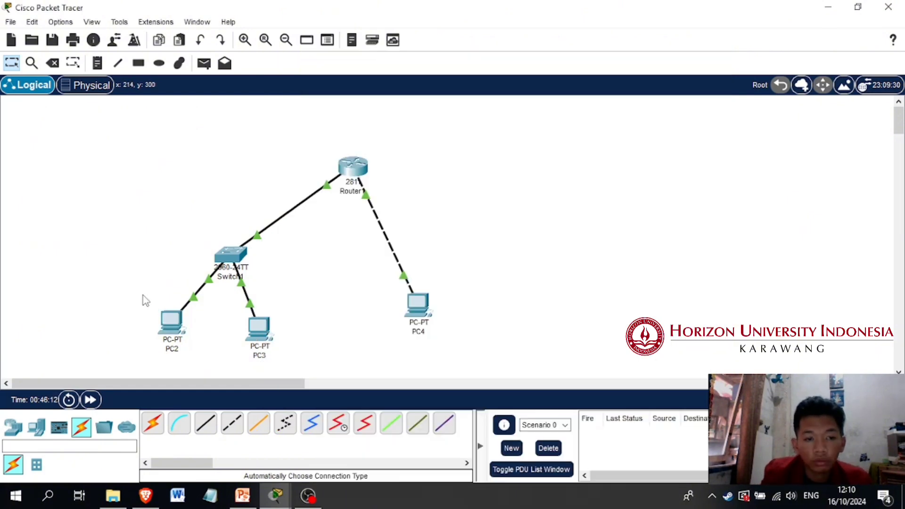
pyautogui.click(165, 328)
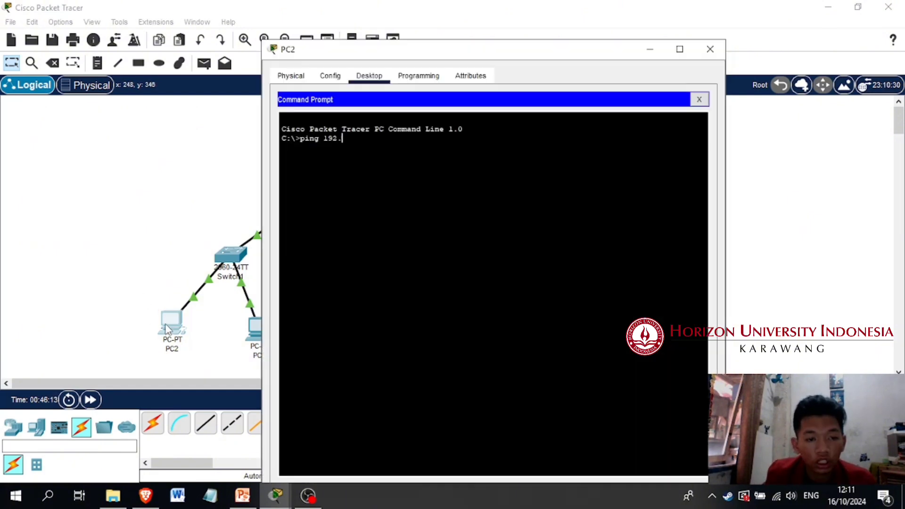
pyautogui.click(261, 330)
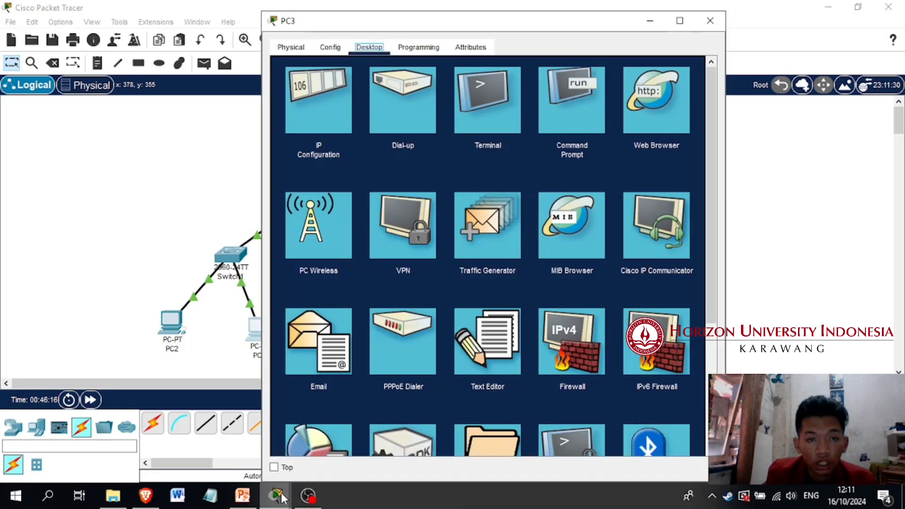
pyautogui.moveTo(276, 495)
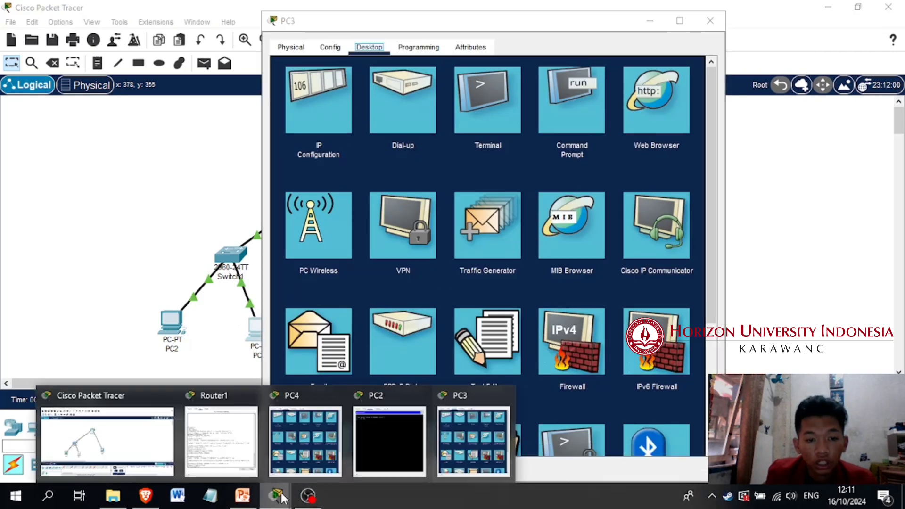
pyautogui.click(394, 437)
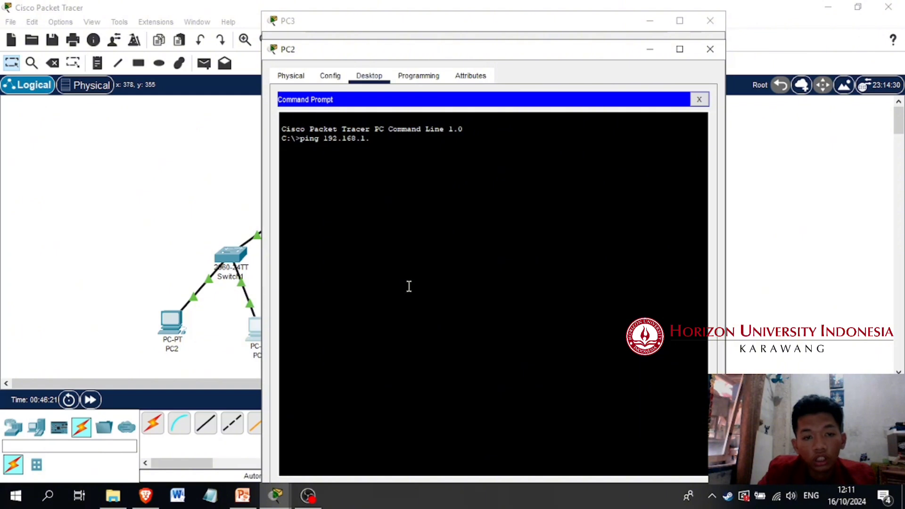
pyautogui.press('Return')
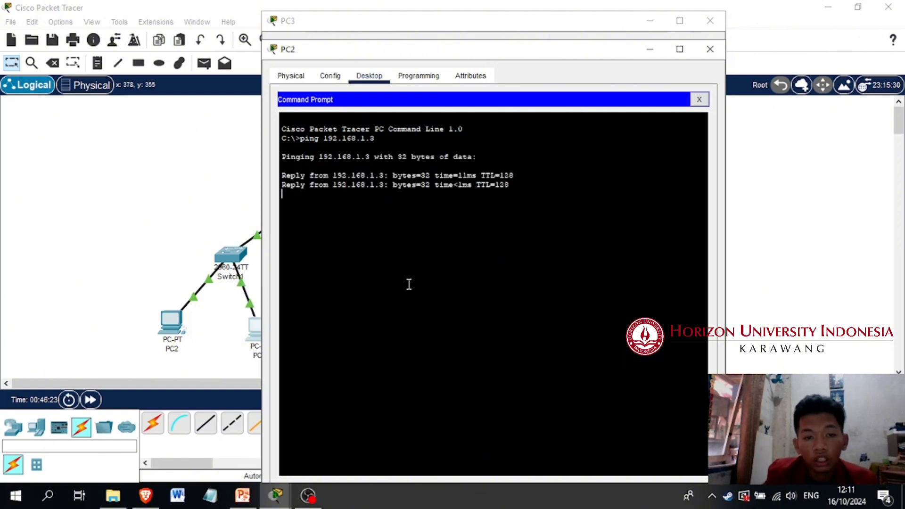
# Go over the ping replies in PC2's command prompt and repeat the ping to 192.168.1.3
pyautogui.moveTo(333, 177); pyautogui.dragTo(468, 228)
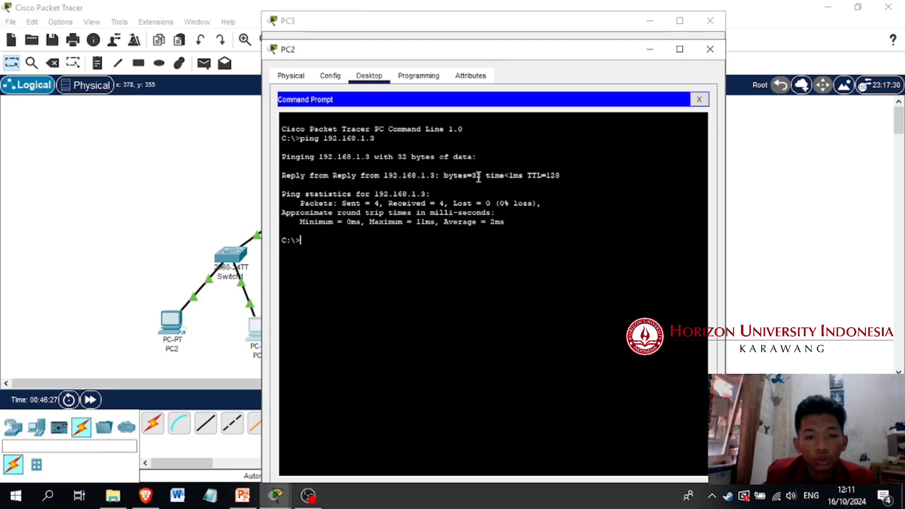
pyautogui.moveTo(471, 177); pyautogui.dragTo(385, 195)
pyautogui.click(500, 249)
pyautogui.press('Up')
pyautogui.press('Return')
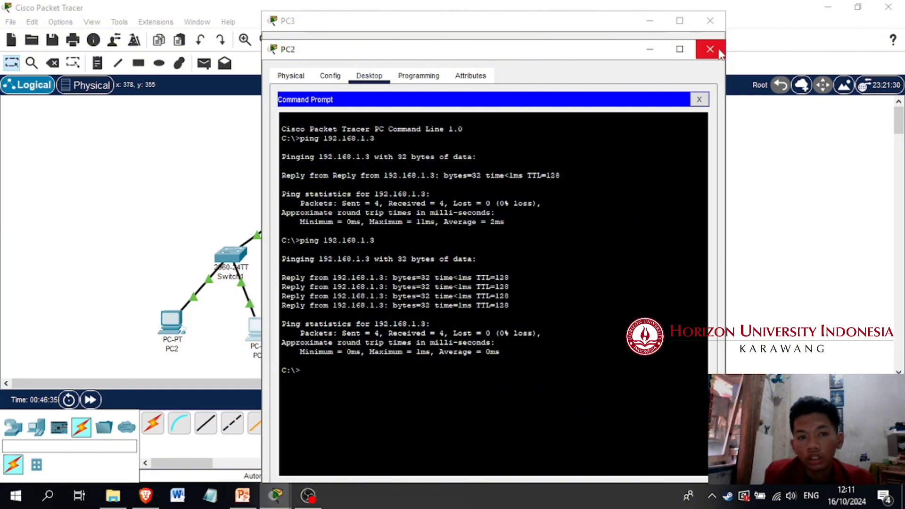
# Ping PC4 at 192.168.2.2 from PC2's command prompt to test routing between the networks, and close PC2's window
pyautogui.click(115, 208)
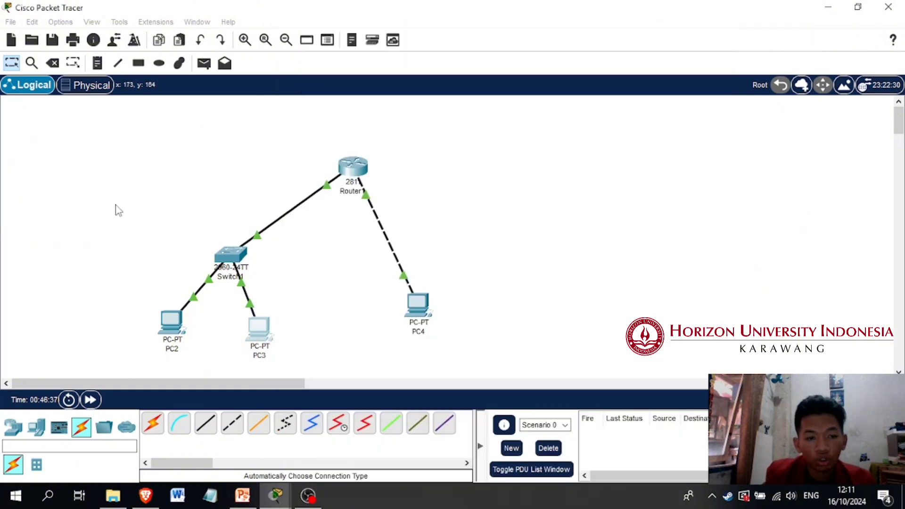
pyautogui.click(166, 329)
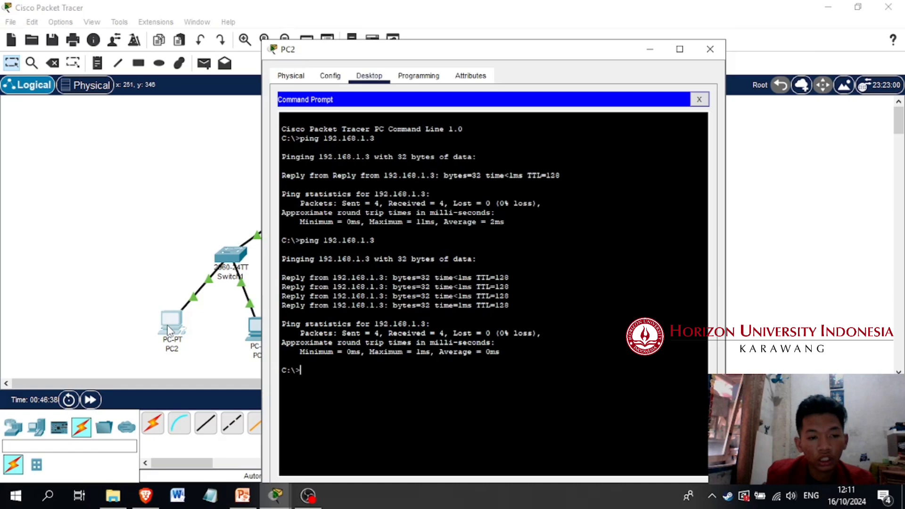
pyautogui.click(142, 294)
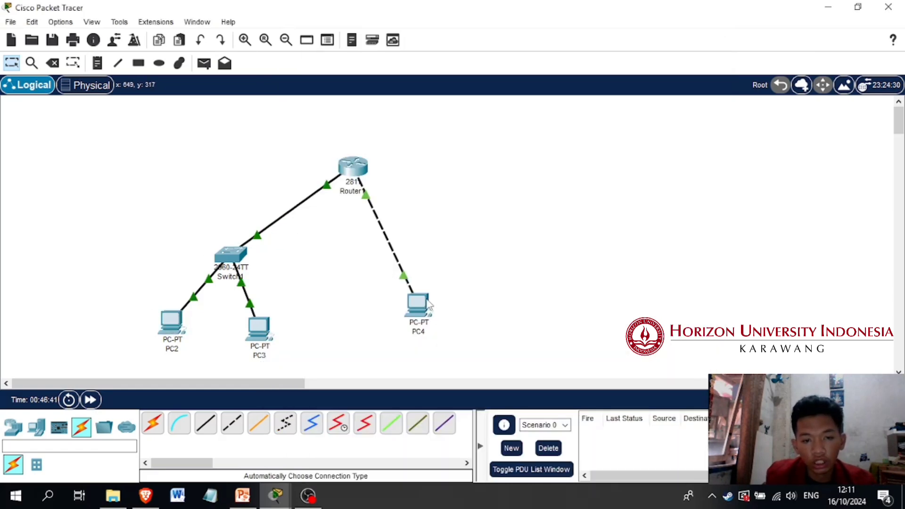
pyautogui.click(275, 501)
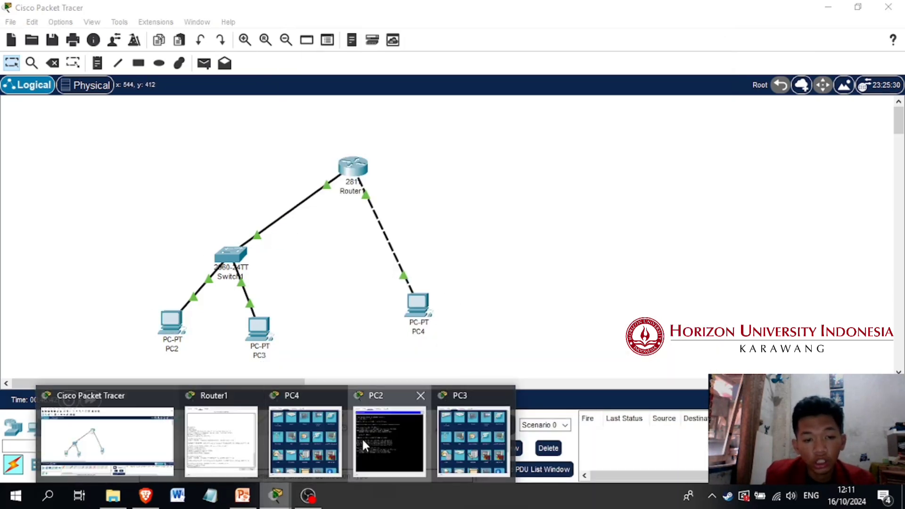
pyautogui.click(362, 438)
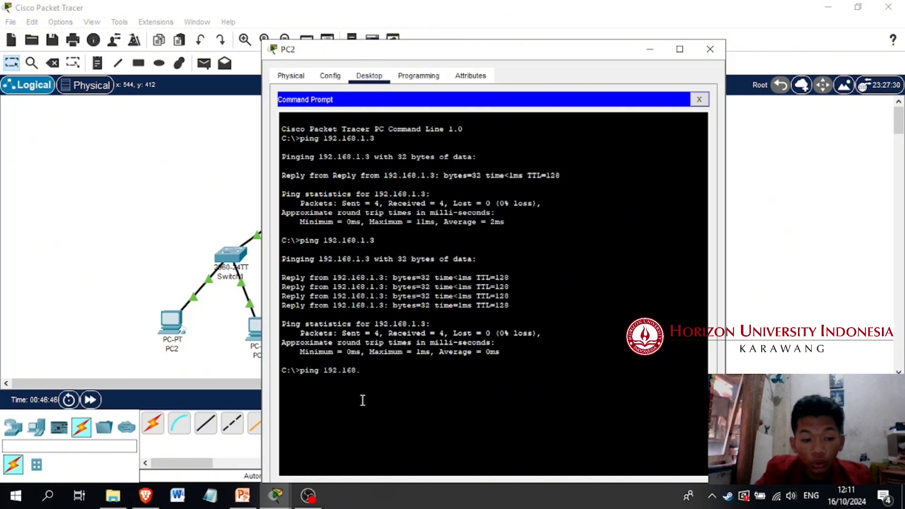
pyautogui.press('Return')
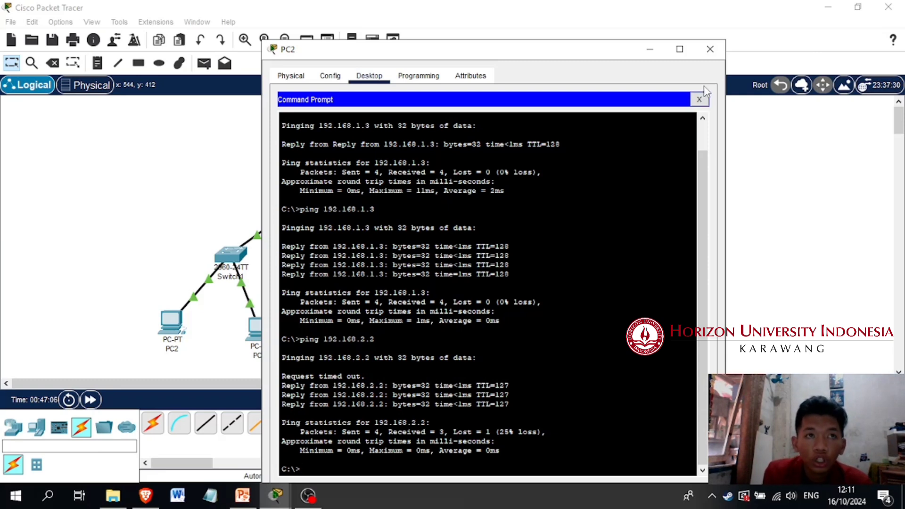
pyautogui.click(712, 52)
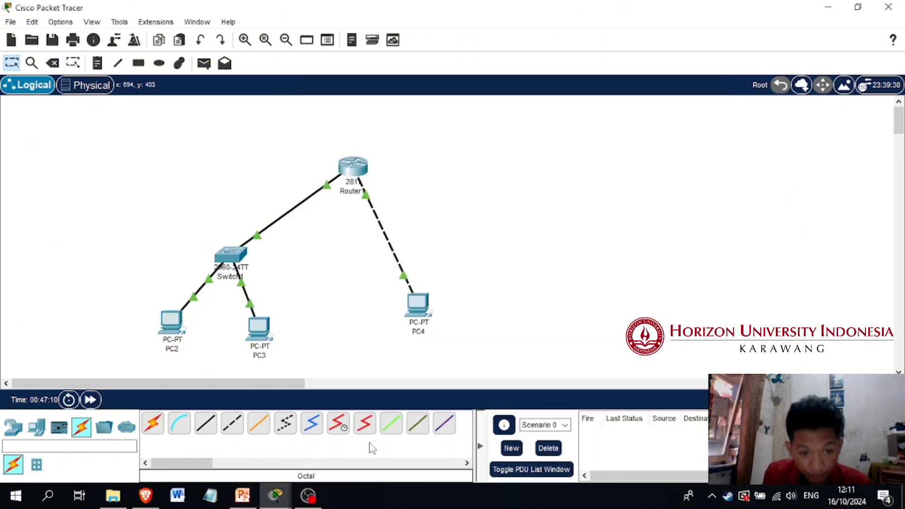
# Switch to PowerPoint and show slide 11 with the question about the function and creation of VLANs
pyautogui.click(243, 496)
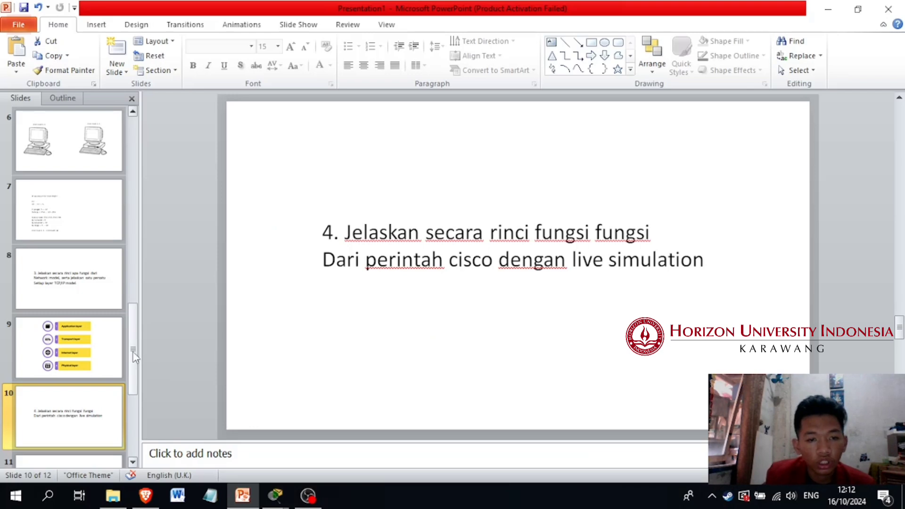
pyautogui.moveTo(133, 352); pyautogui.dragTo(133, 382)
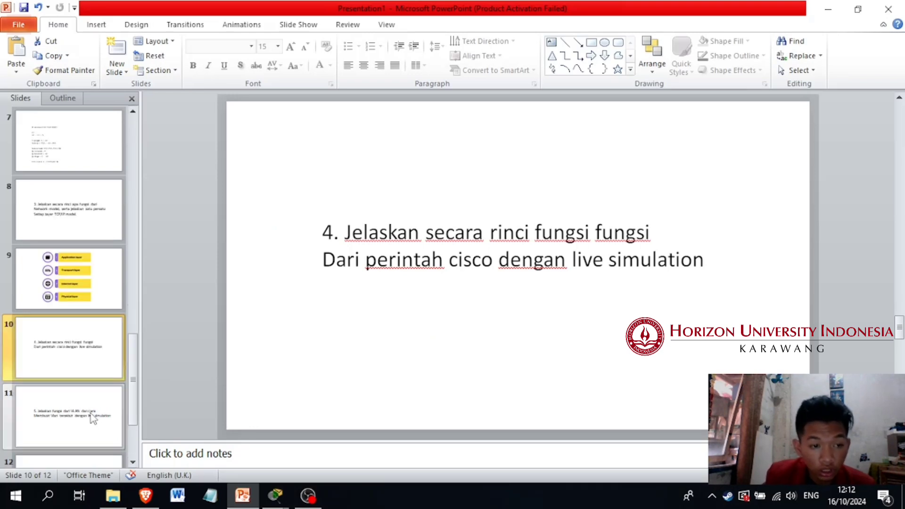
pyautogui.click(93, 418)
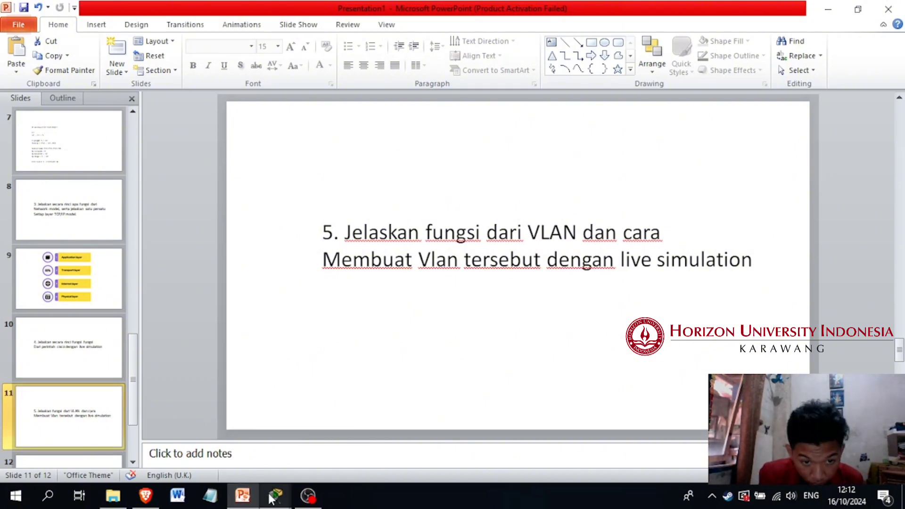
# Close the two leftover device windows and switch back to the Cisco Packet Tracer workspace
pyautogui.moveTo(271, 499)
pyautogui.click(293, 396)
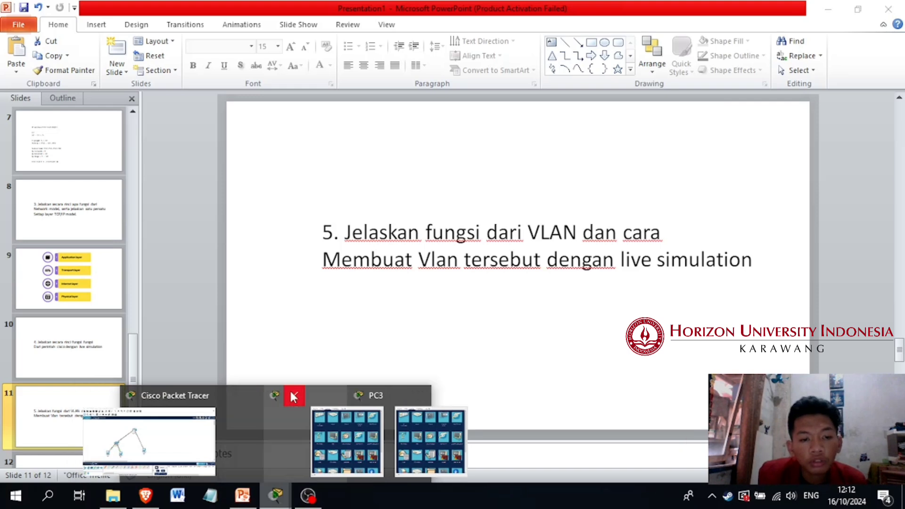
pyautogui.click(333, 395)
pyautogui.click(375, 395)
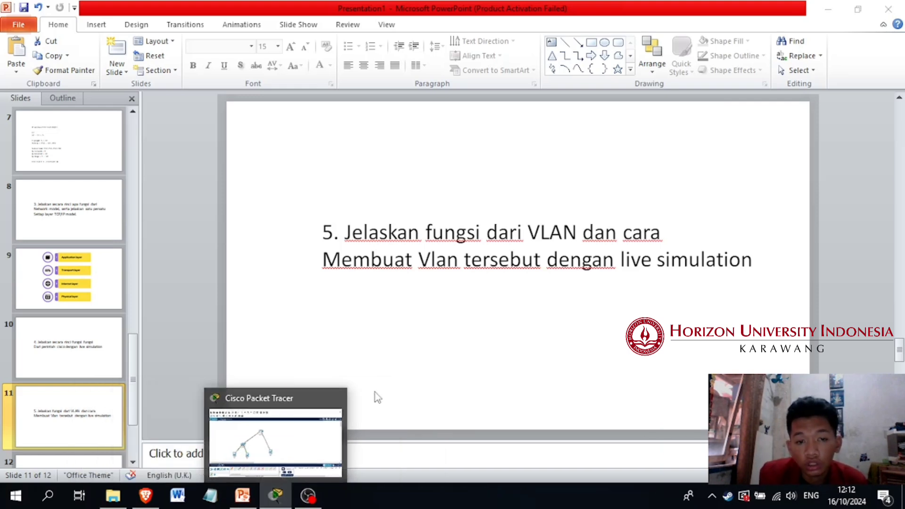
pyautogui.click(314, 435)
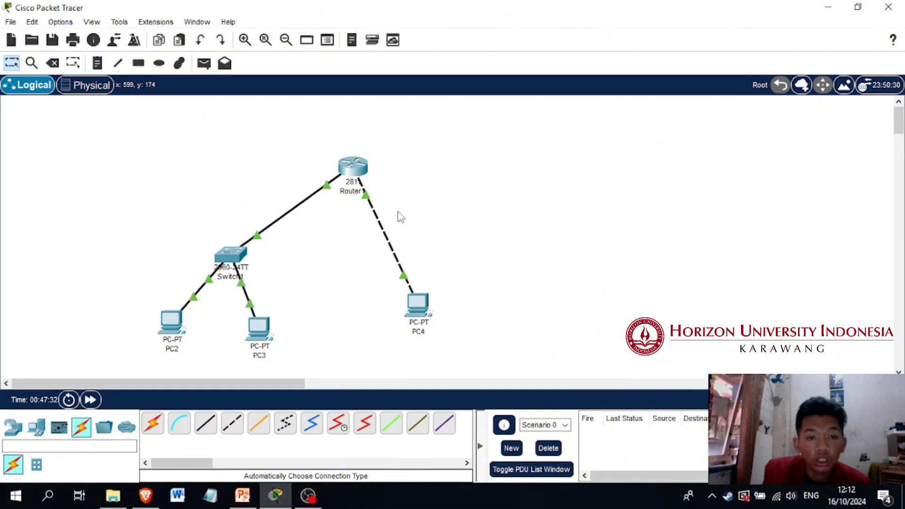
# Delete Router1 and PC4 from the topology
pyautogui.moveTo(298, 137); pyautogui.dragTo(466, 366)
pyautogui.press('Delete')
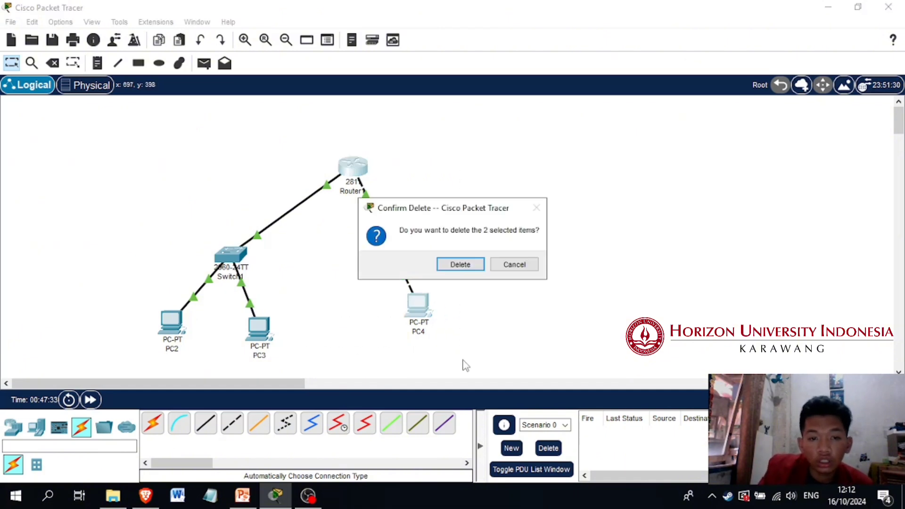
pyautogui.click(473, 267)
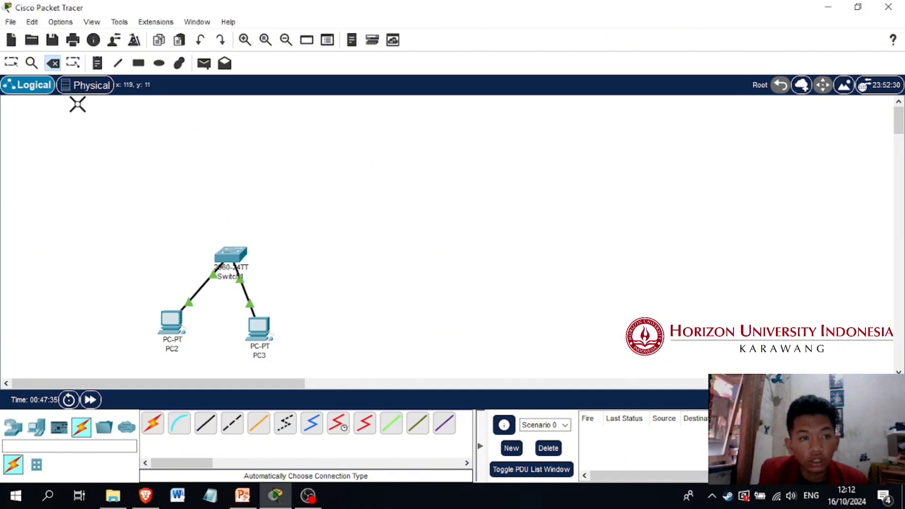
# Add two 2960 switches in a row beside Switch1 and return to the selection tool
pyautogui.click(31, 433)
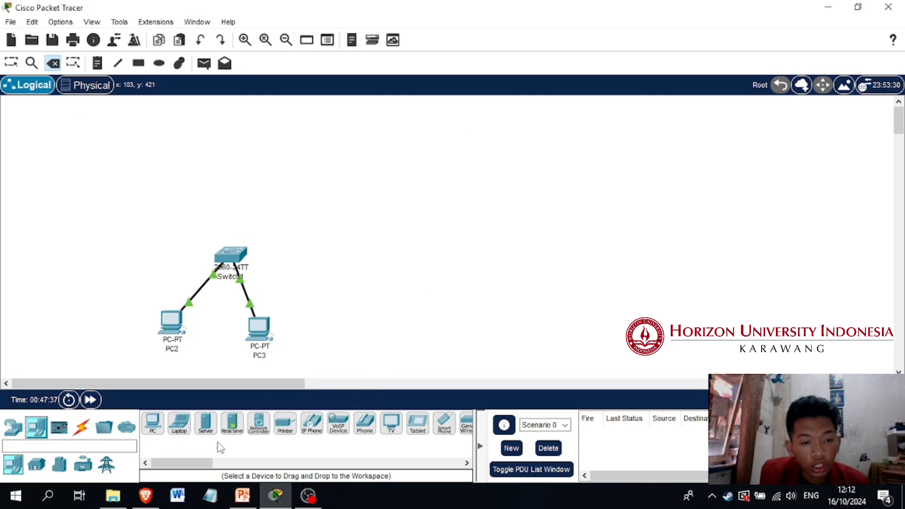
pyautogui.click(13, 427)
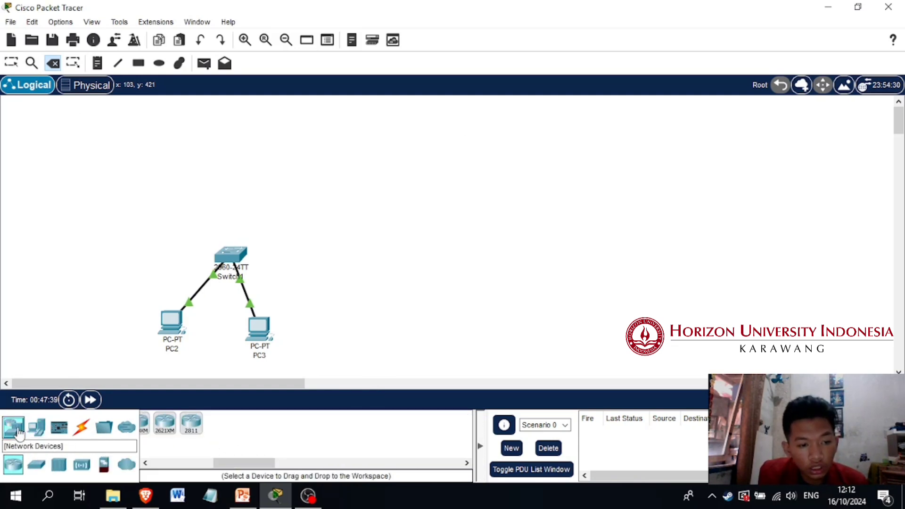
pyautogui.click(36, 465)
pyautogui.moveTo(161, 433); pyautogui.dragTo(394, 267)
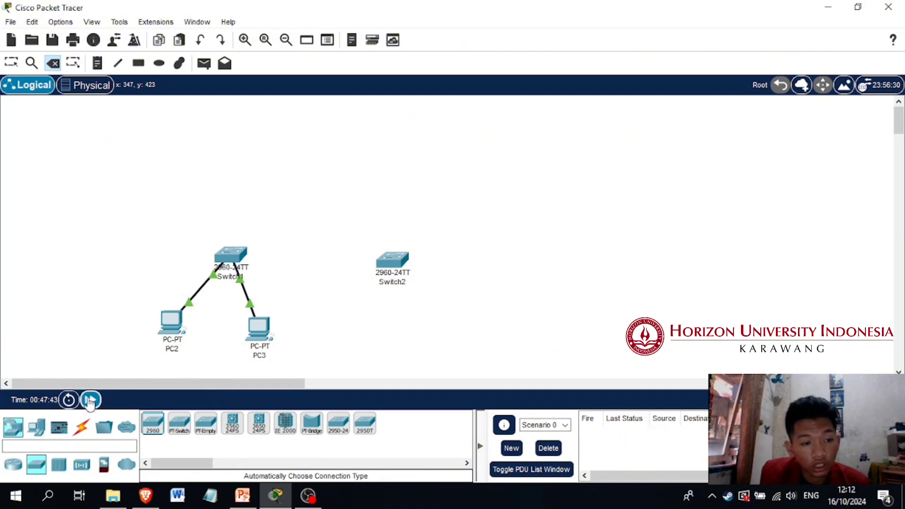
pyautogui.moveTo(153, 423); pyautogui.dragTo(524, 283)
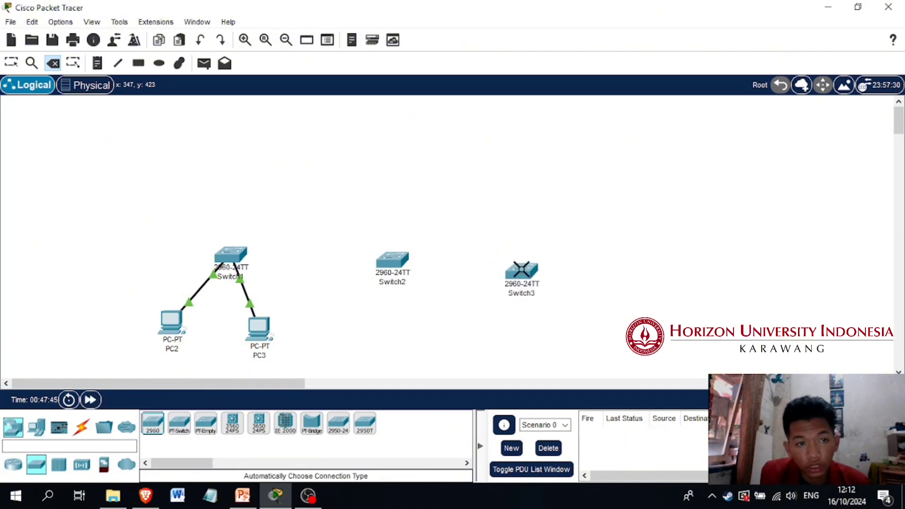
pyautogui.click(12, 63)
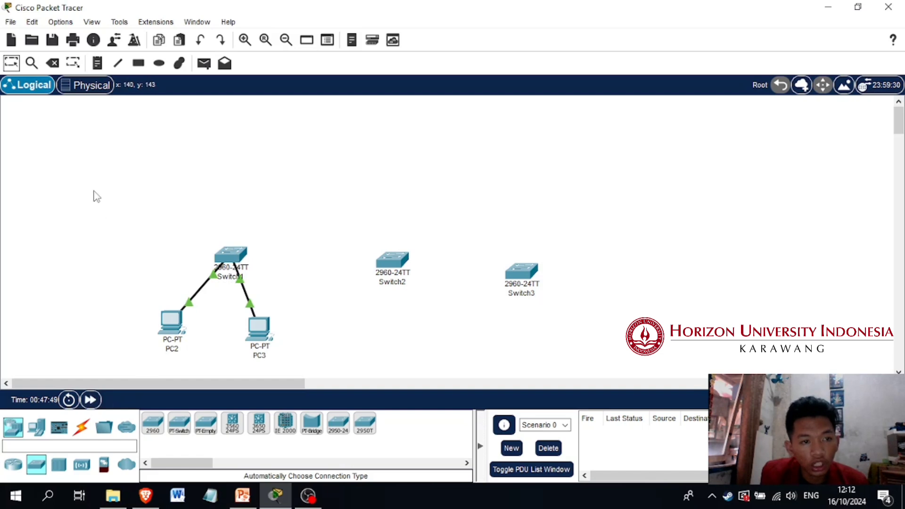
# Connect Switch1 to Switch2 and Switch2 to Switch3 using the automatic connection type
pyautogui.click(82, 427)
pyautogui.click(152, 423)
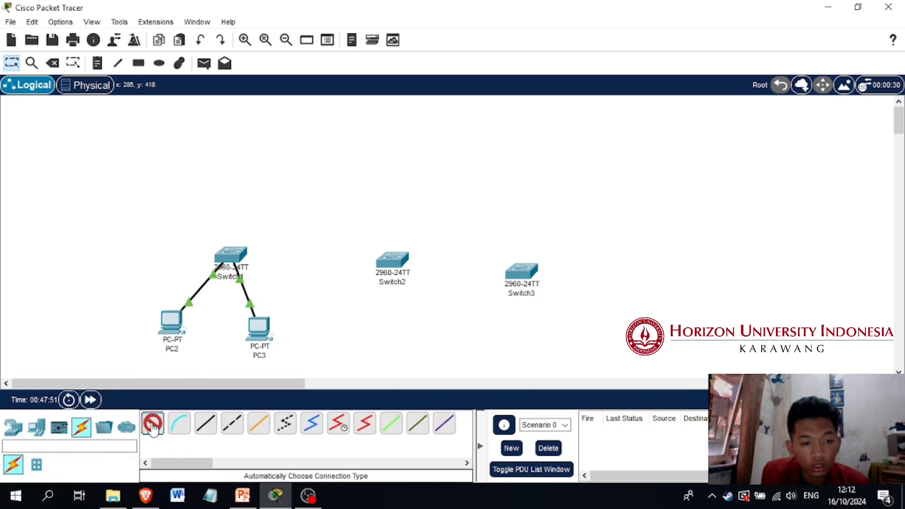
pyautogui.click(229, 257)
pyautogui.click(391, 260)
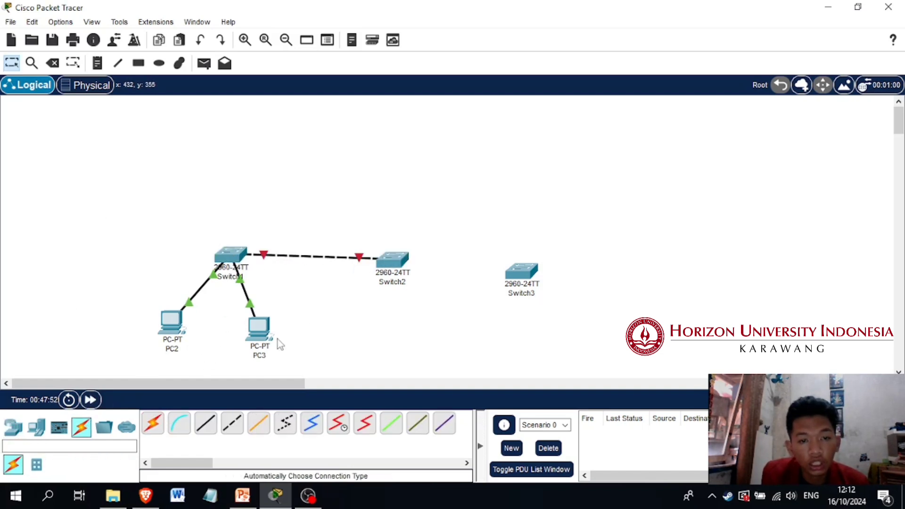
pyautogui.click(152, 423)
pyautogui.click(405, 260)
pyautogui.click(519, 273)
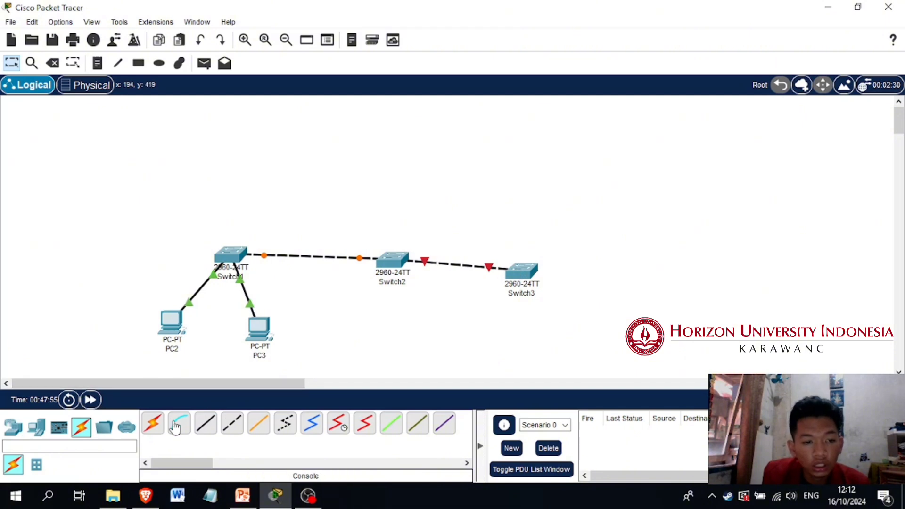
# Place one PC below Switch2 and another below Switch3
pyautogui.click(36, 427)
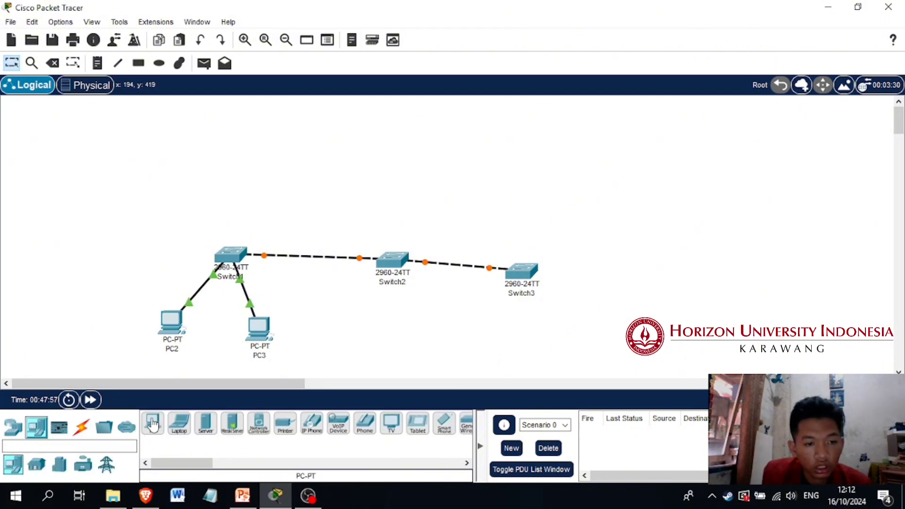
pyautogui.click(153, 423)
pyautogui.click(366, 355)
pyautogui.click(152, 423)
pyautogui.click(444, 347)
pyautogui.click(510, 353)
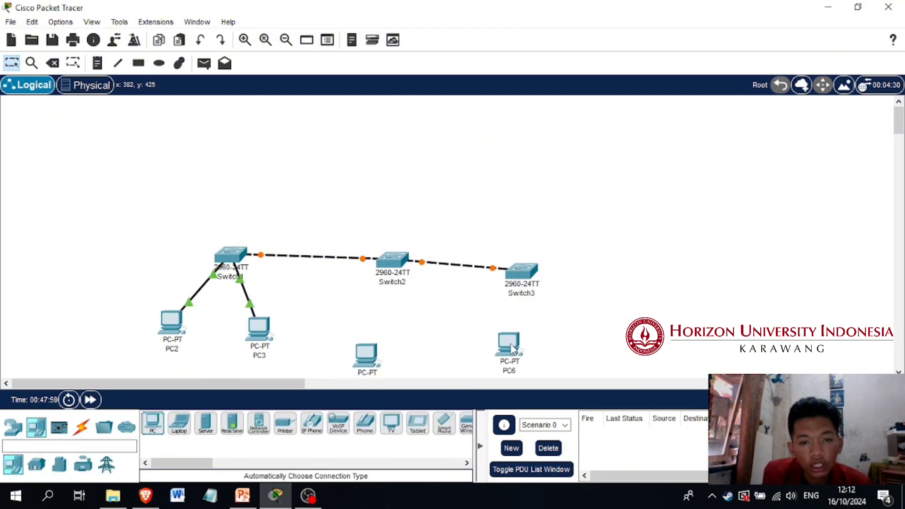
# Connect the PC below Switch2 to Switch2 and PC6 to Switch3 with automatically chosen cables
pyautogui.click(81, 427)
pyautogui.click(156, 423)
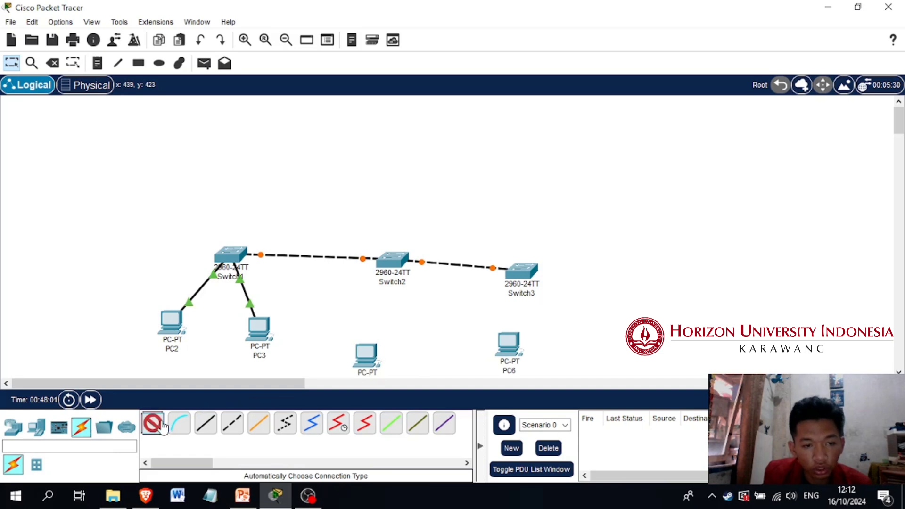
pyautogui.click(366, 355)
pyautogui.click(390, 264)
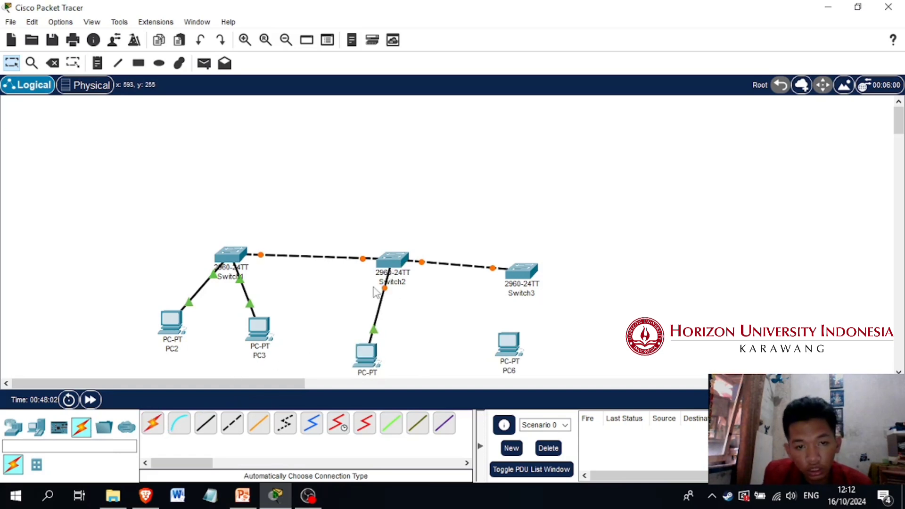
pyautogui.click(152, 423)
pyautogui.click(502, 353)
pyautogui.click(527, 275)
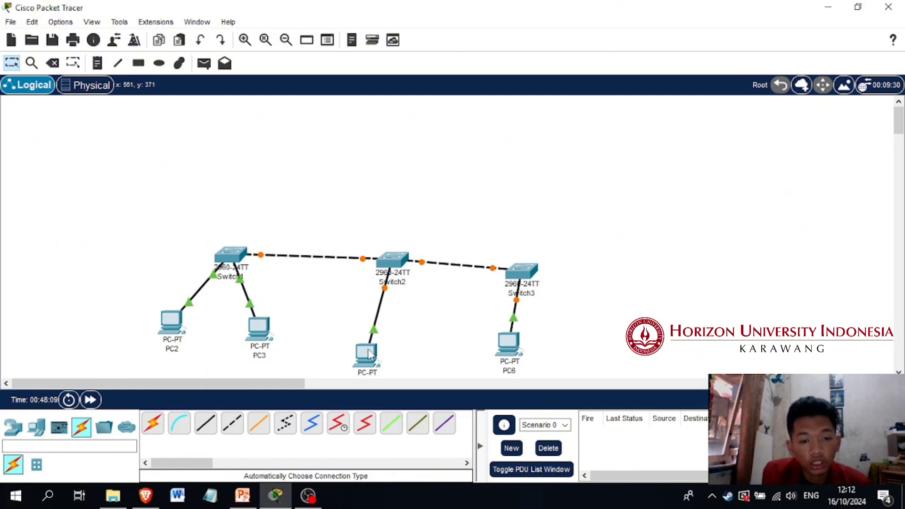
# Delete Switch2, Switch3 and the two PCs attached to them
pyautogui.moveTo(367, 358)
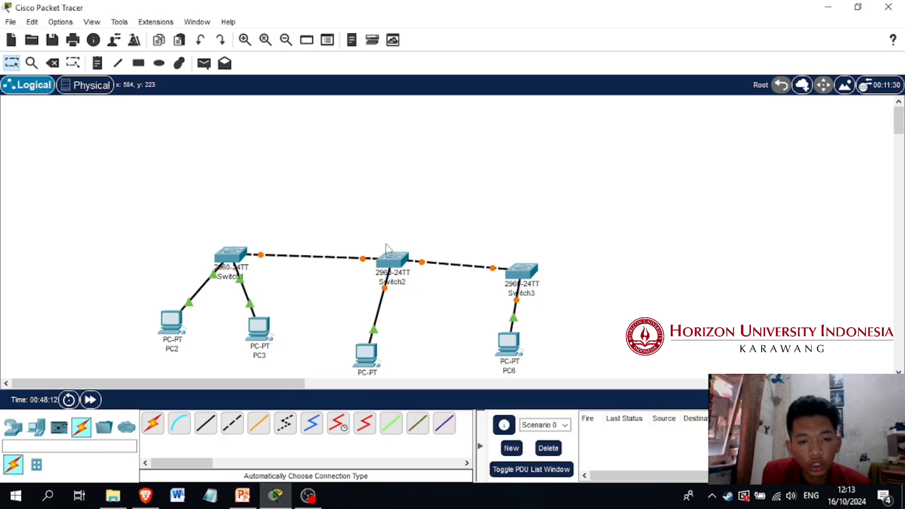
pyautogui.moveTo(316, 183); pyautogui.dragTo(552, 371)
pyautogui.press('Delete')
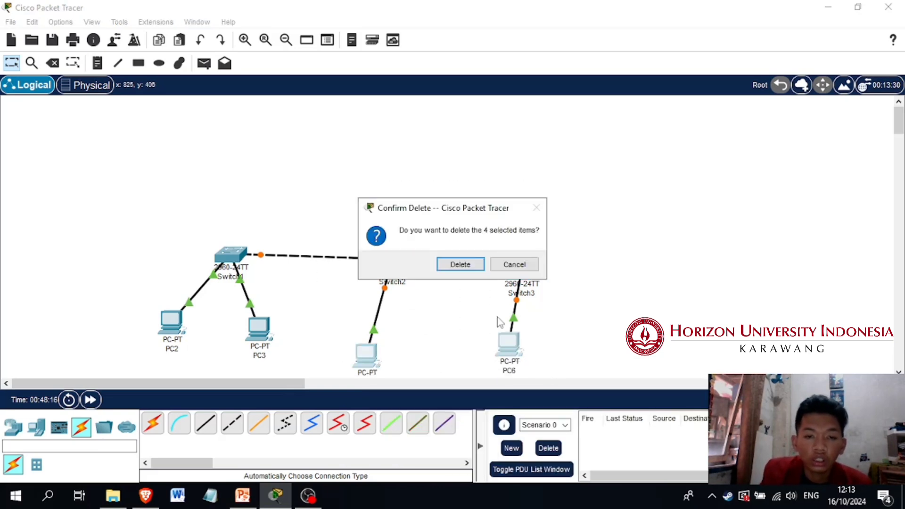
pyautogui.click(461, 265)
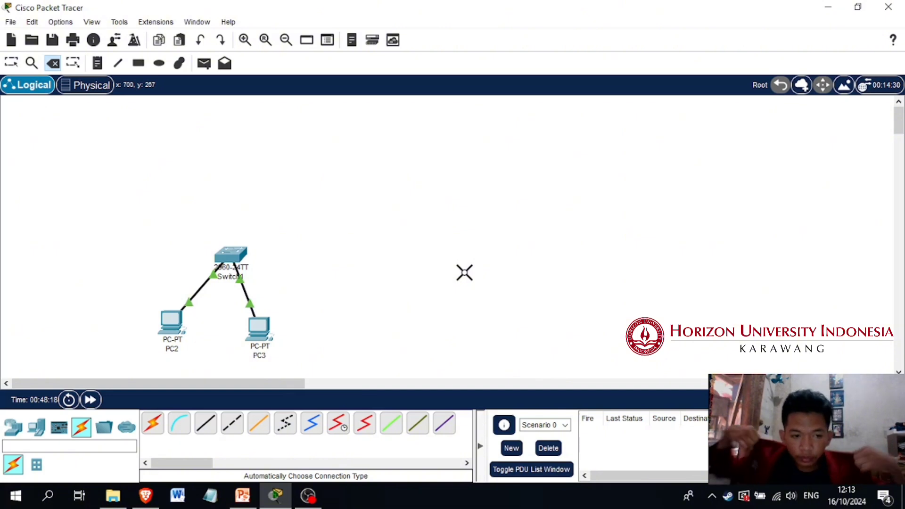
# Move Switch1 together with PC2 and PC3 up and closer to the middle of the workspace
pyautogui.click(13, 427)
pyautogui.moveTo(214, 464); pyautogui.dragTo(176, 466)
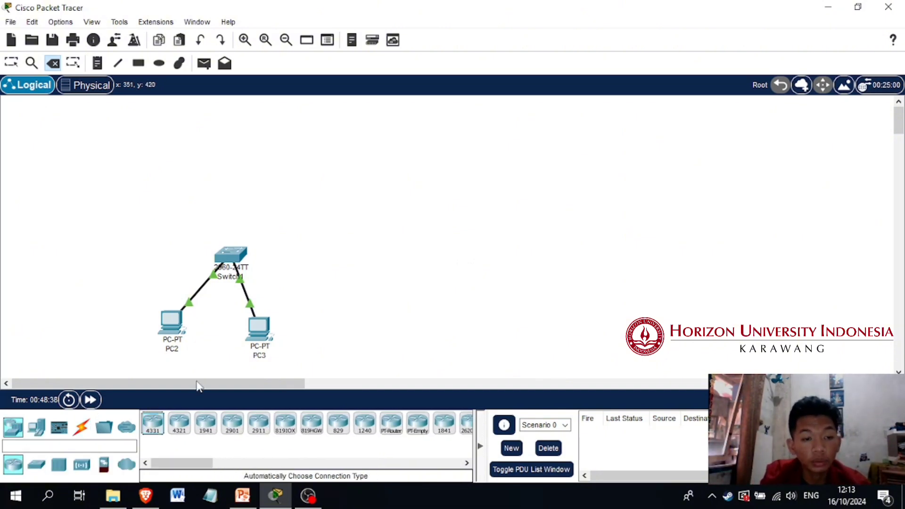
pyautogui.click(9, 69)
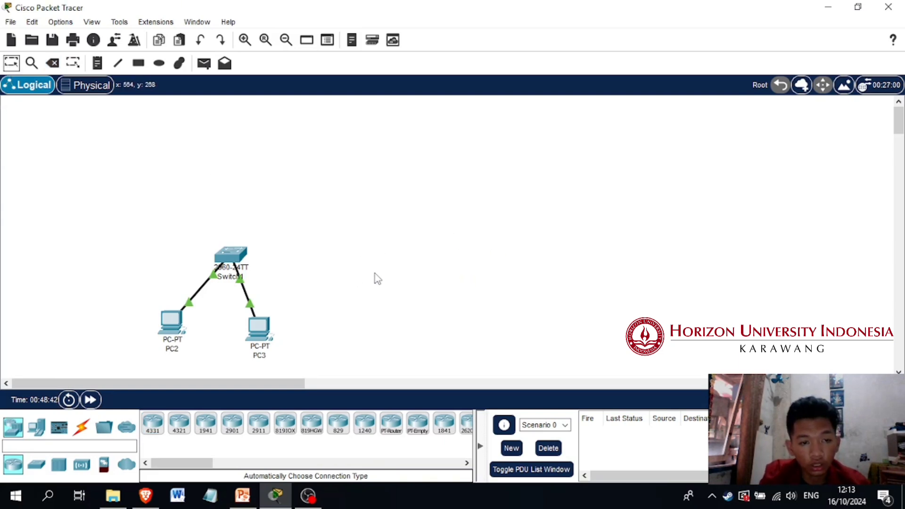
pyautogui.moveTo(152, 242); pyautogui.dragTo(297, 279)
pyautogui.moveTo(180, 169); pyautogui.dragTo(308, 290)
pyautogui.click(395, 256)
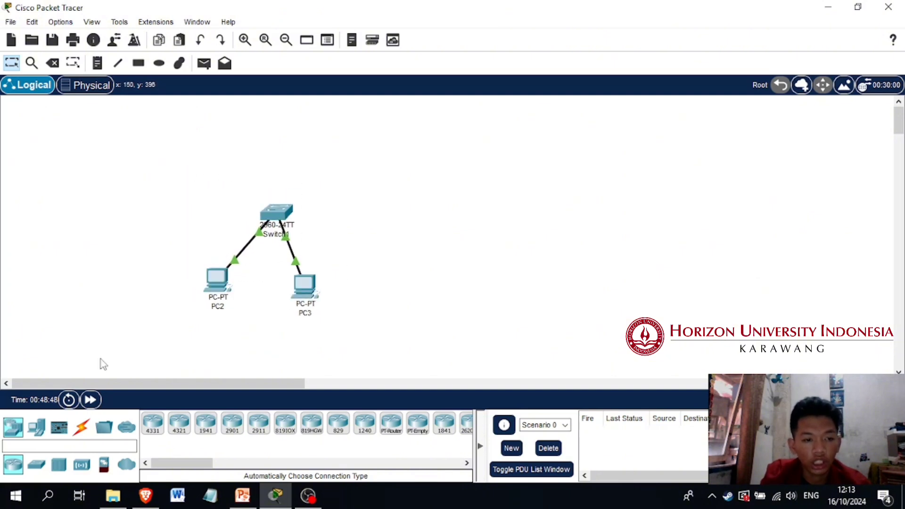
# Add two PCs side by side above Switch1
pyautogui.click(37, 429)
pyautogui.moveTo(152, 424); pyautogui.dragTo(226, 157)
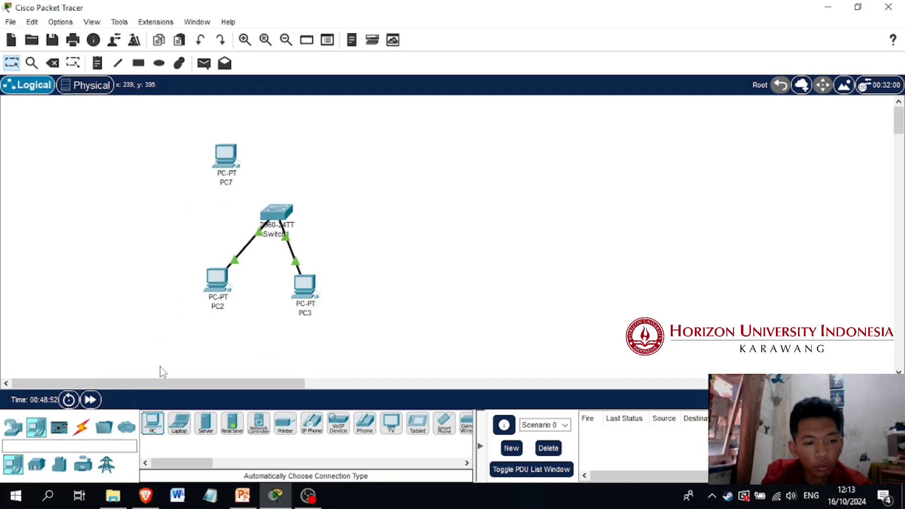
pyautogui.moveTo(152, 425); pyautogui.dragTo(315, 162)
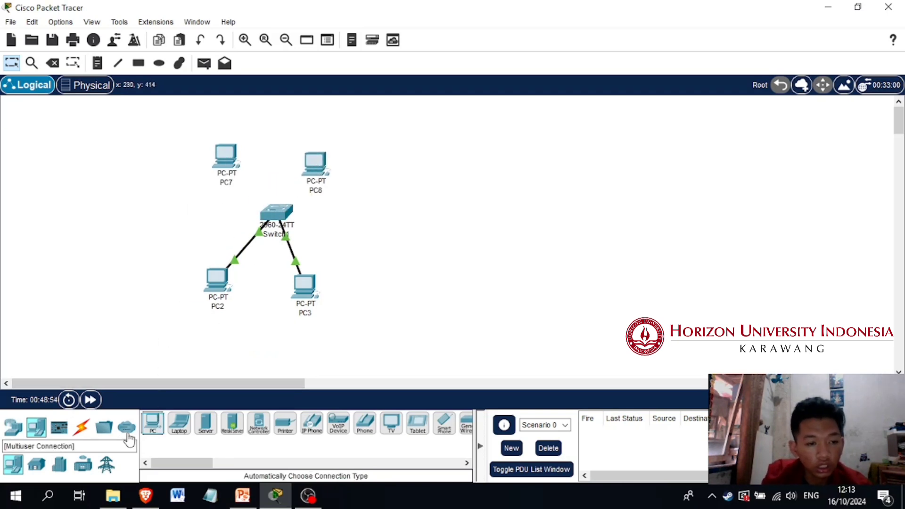
# Connect PC7 and PC8 to Switch1 using the automatic connection type
pyautogui.click(81, 427)
pyautogui.click(153, 423)
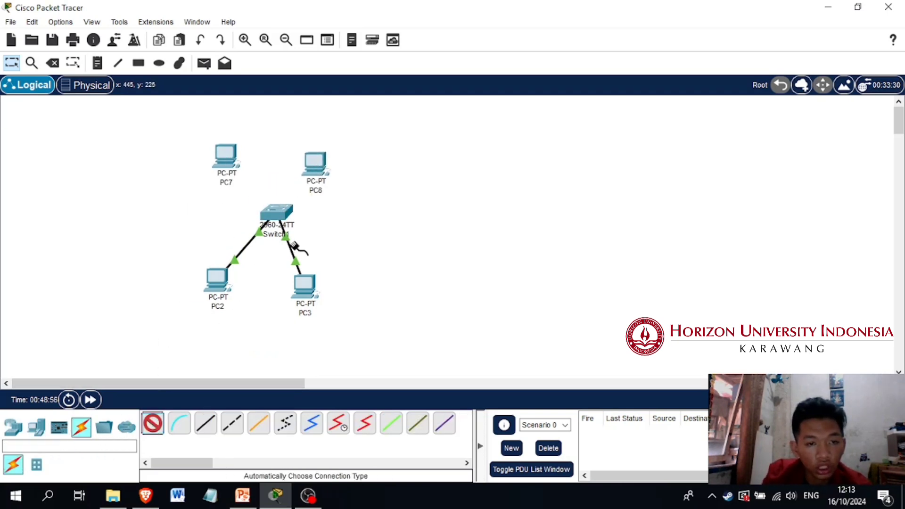
pyautogui.click(281, 218)
pyautogui.click(230, 160)
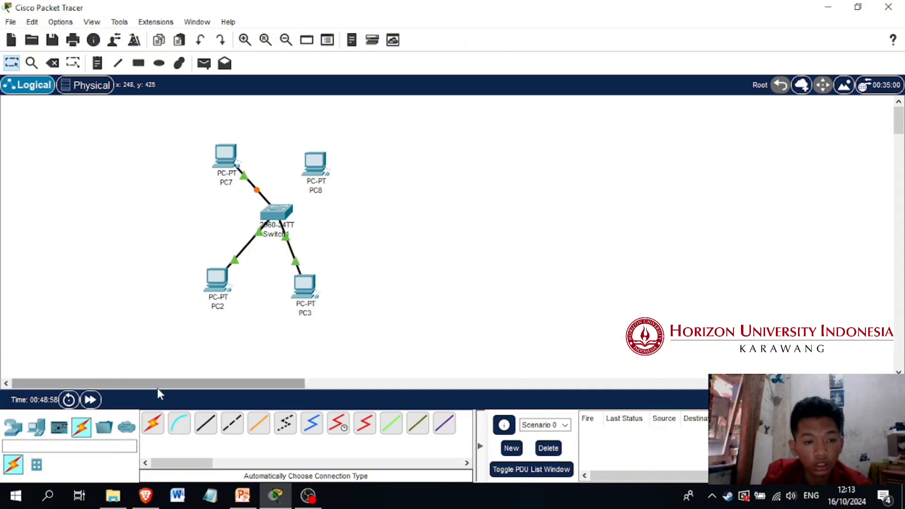
pyautogui.click(152, 423)
pyautogui.click(315, 163)
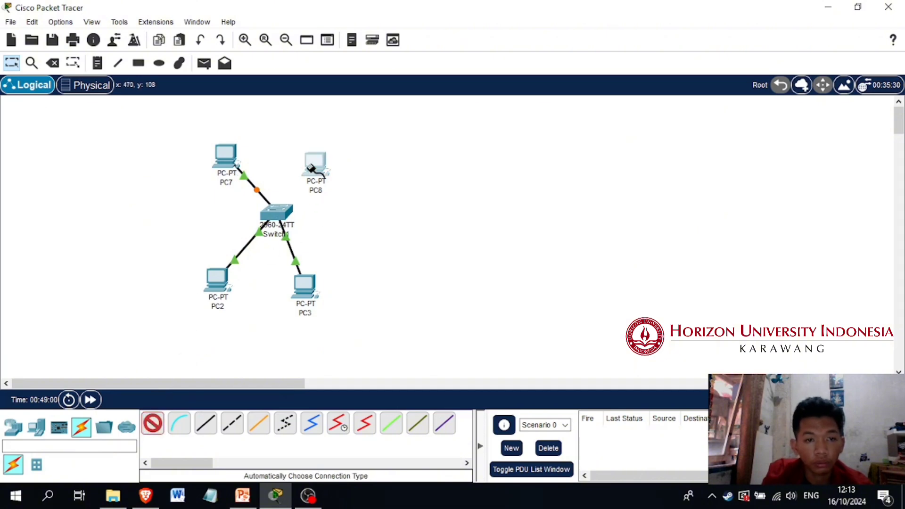
pyautogui.click(286, 210)
# Open Switch1's command line interface, with its window placed beside the topology
pyautogui.click(285, 216)
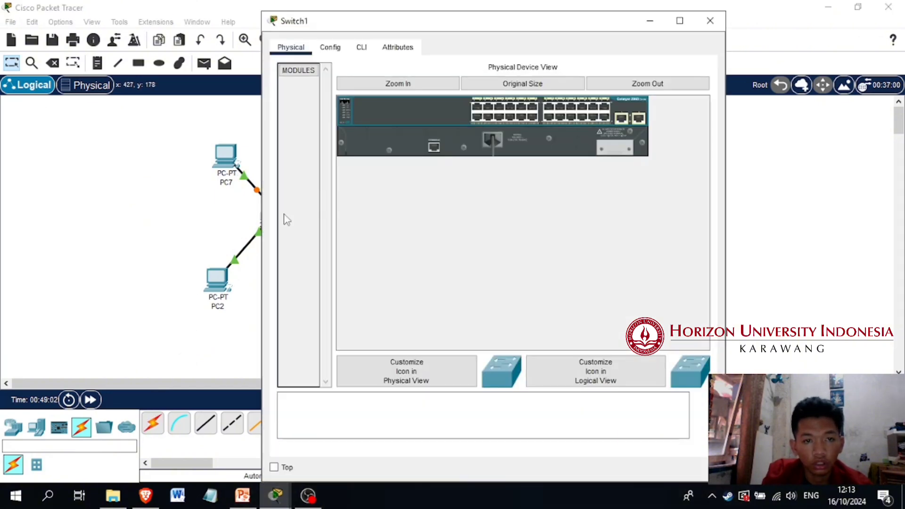
pyautogui.moveTo(356, 25); pyautogui.dragTo(544, 21)
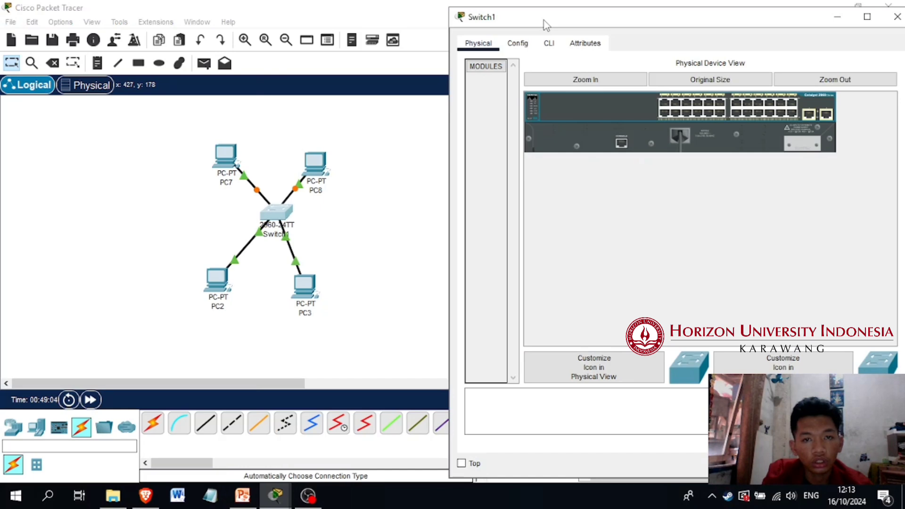
pyautogui.click(551, 45)
pyautogui.scroll(-1, 628, 262)
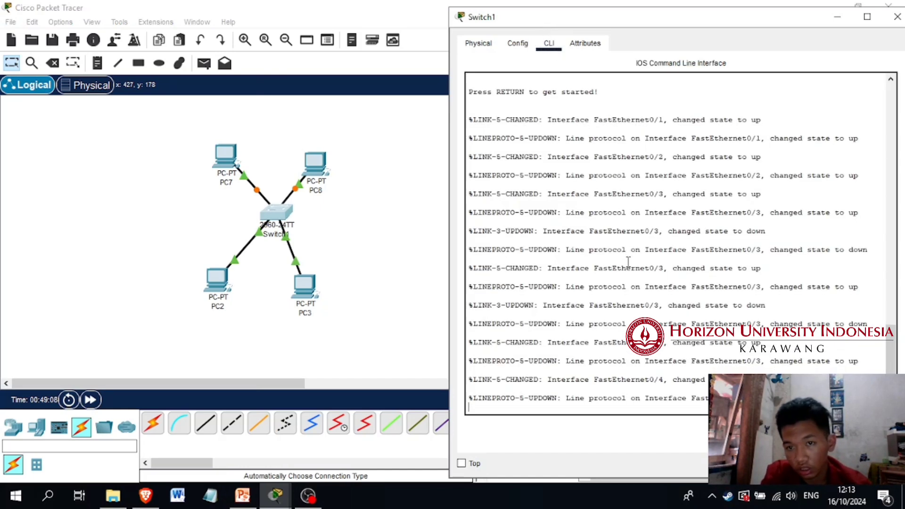
# Enter privileged mode on Switch1 with en and go into global configuration mode with conf t
pyautogui.press('Return')
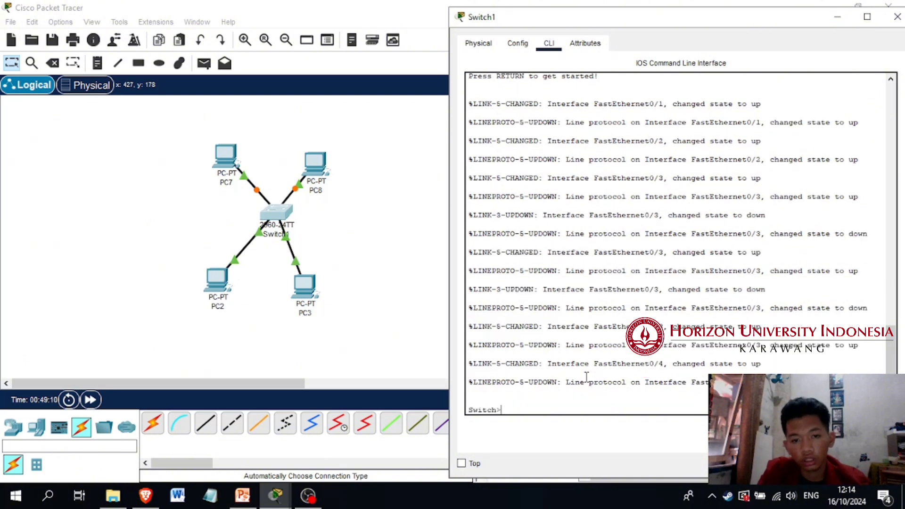
pyautogui.write('en')
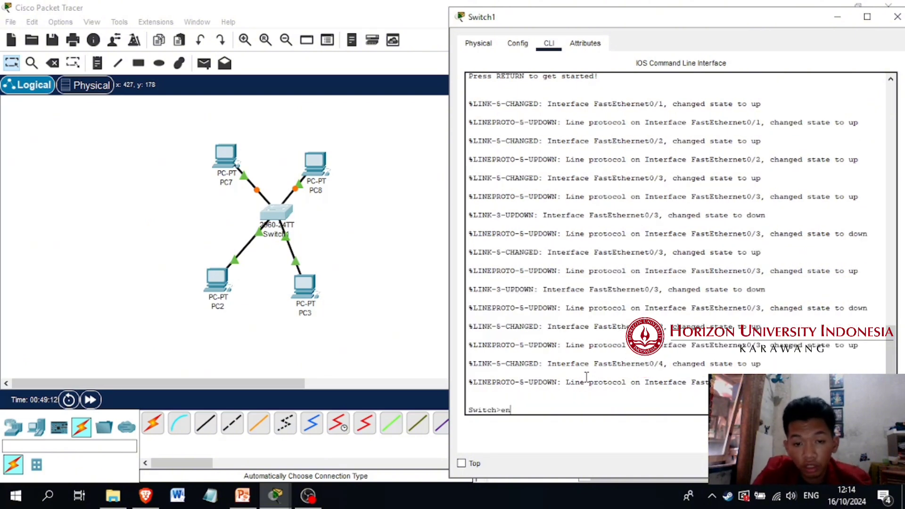
pyautogui.press('Return')
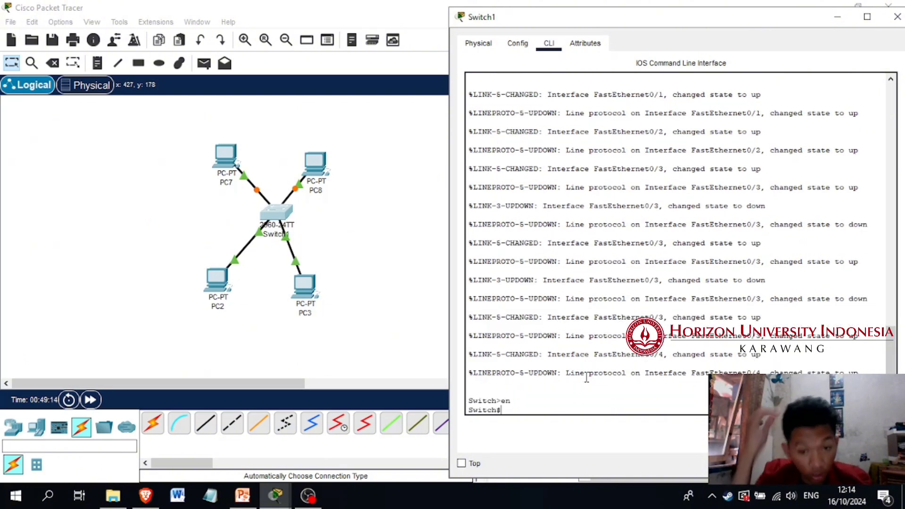
pyautogui.write('conf ')
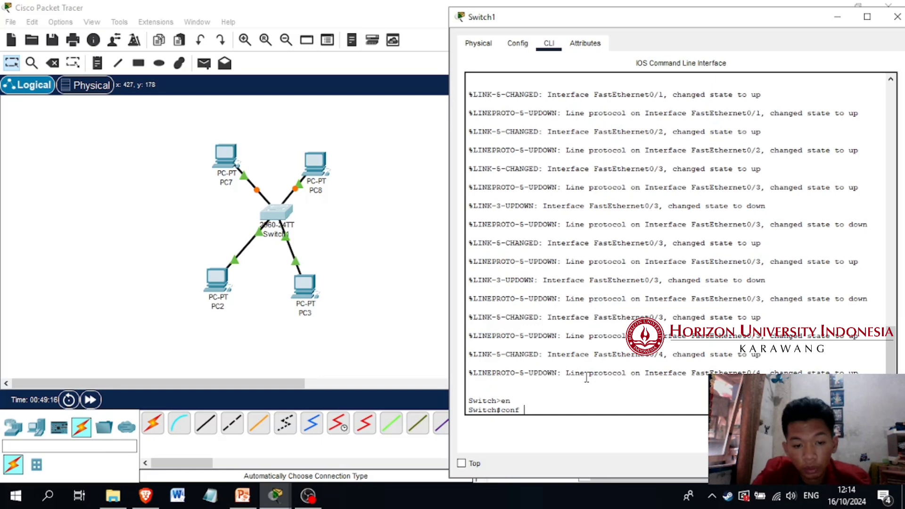
pyautogui.write('t')
pyautogui.press('Return')
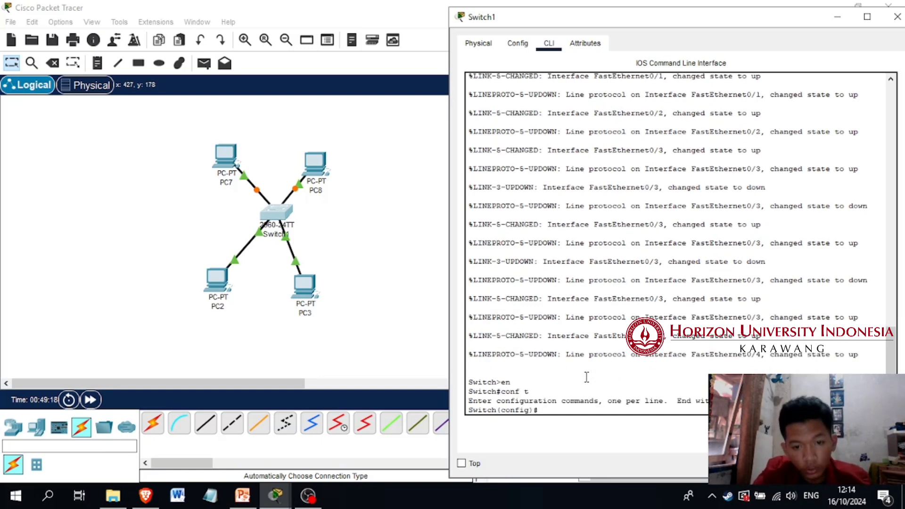
# Create VLAN 10 on Switch1, name it VLAN10, and exit VLAN configuration
pyautogui.write('vlan 10')
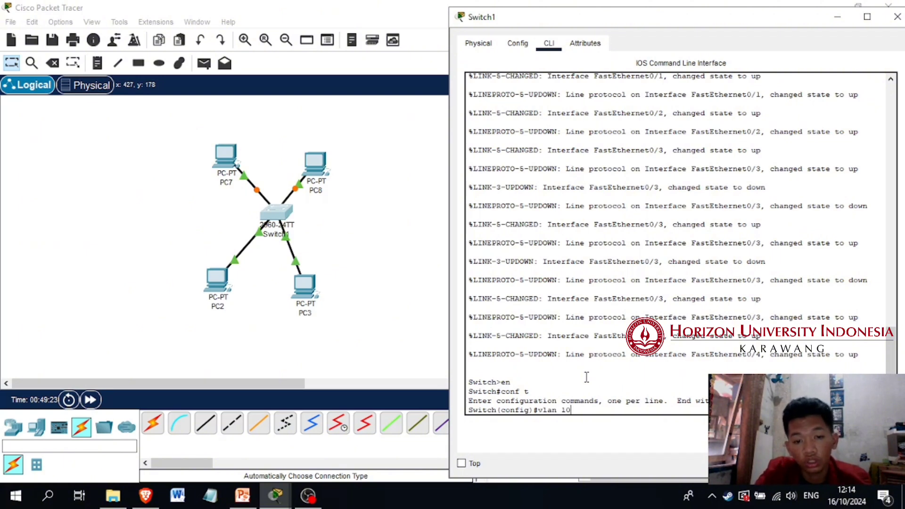
pyautogui.press('Return')
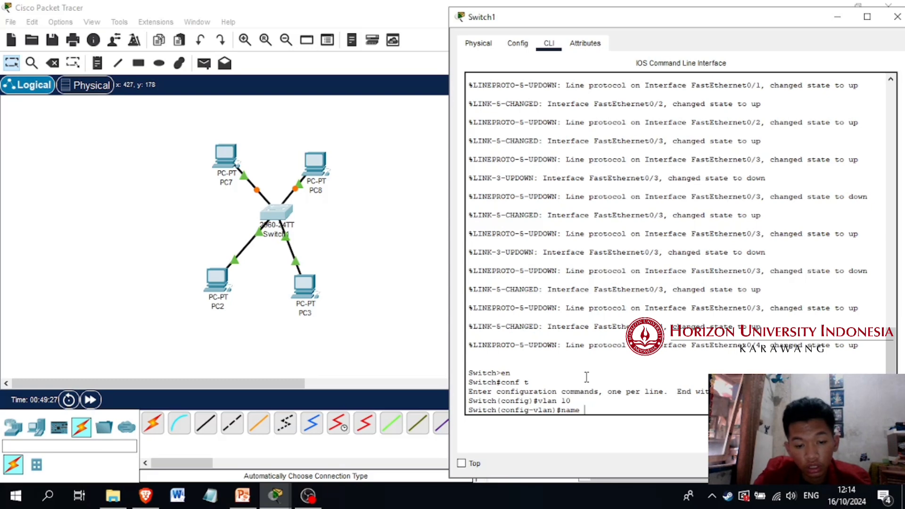
pyautogui.write('name VLAN')
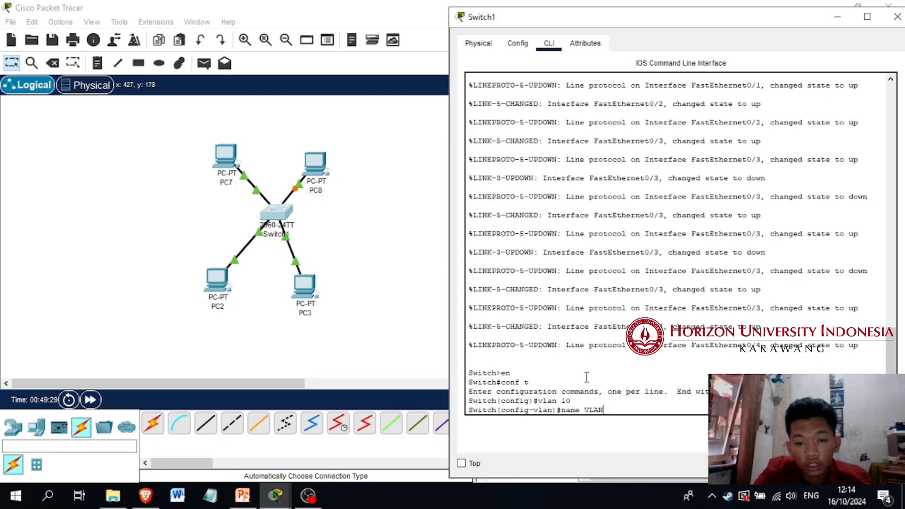
pyautogui.write('10')
pyautogui.press('Return')
pyautogui.write('ex')
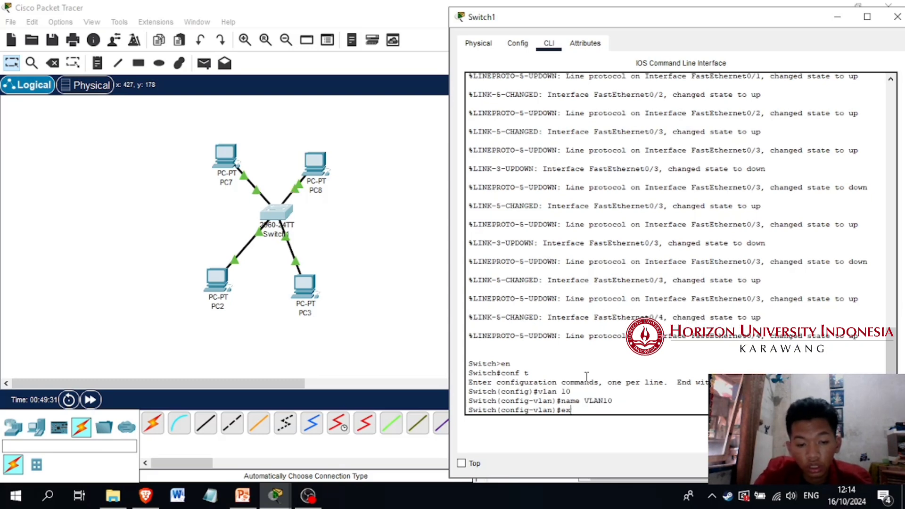
pyautogui.write('it')
pyautogui.press('Return')
# List the switch's VLANs with do show vlan brief and examine the VLAN10 entry and its status
pyautogui.write('do')
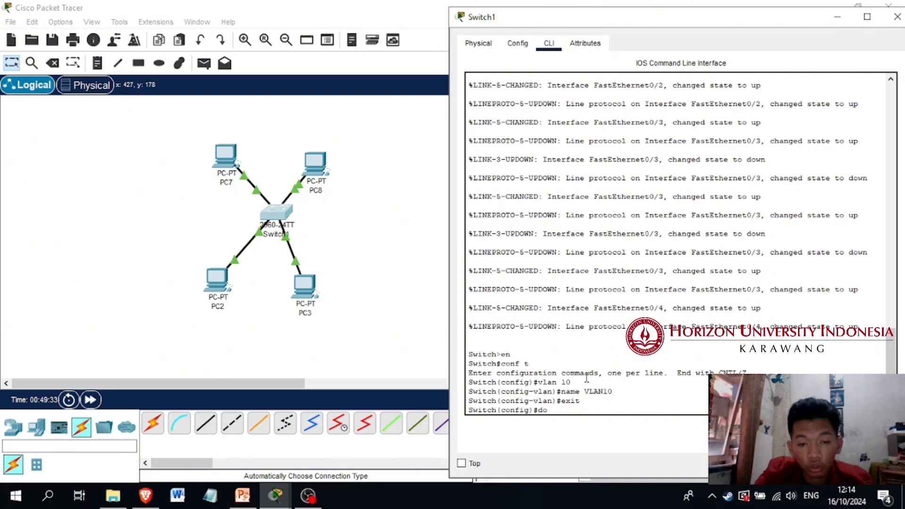
pyautogui.write(' show vlan brief')
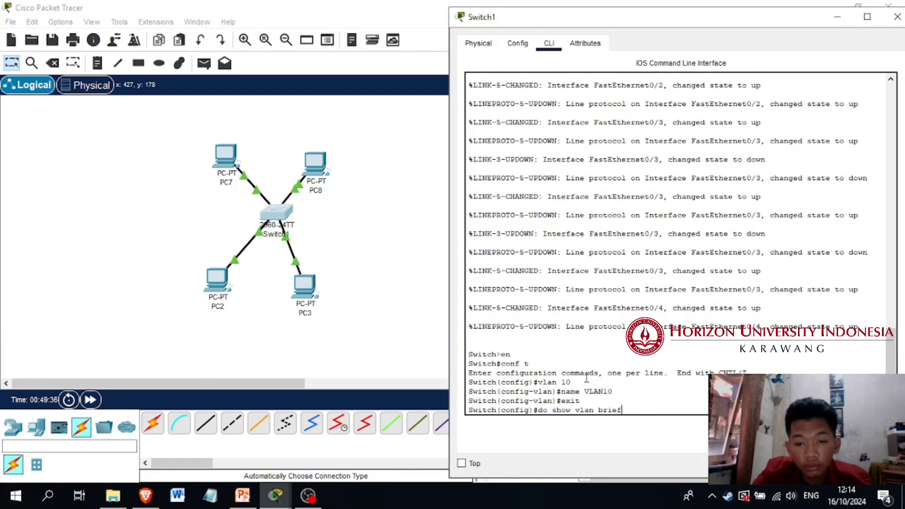
pyautogui.press('Return')
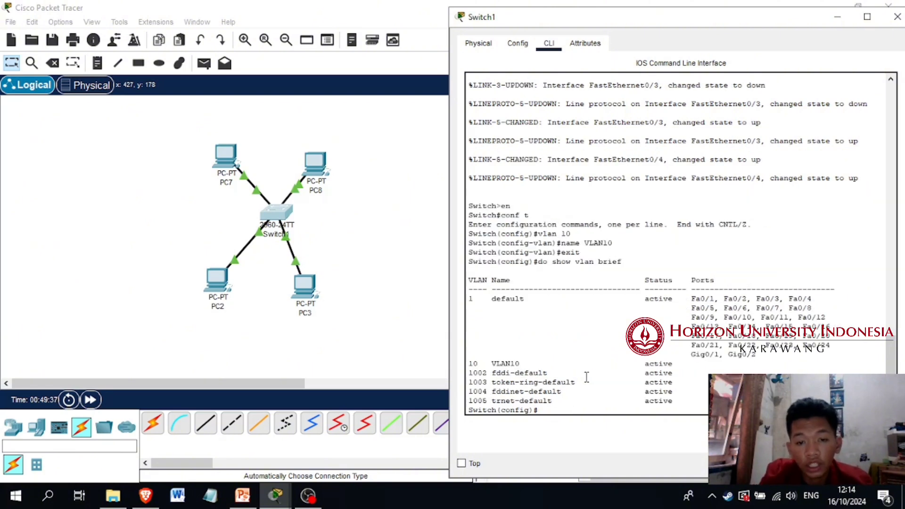
pyautogui.moveTo(470, 363); pyautogui.dragTo(518, 364)
pyautogui.moveTo(645, 364); pyautogui.dragTo(679, 364)
pyautogui.click(574, 409)
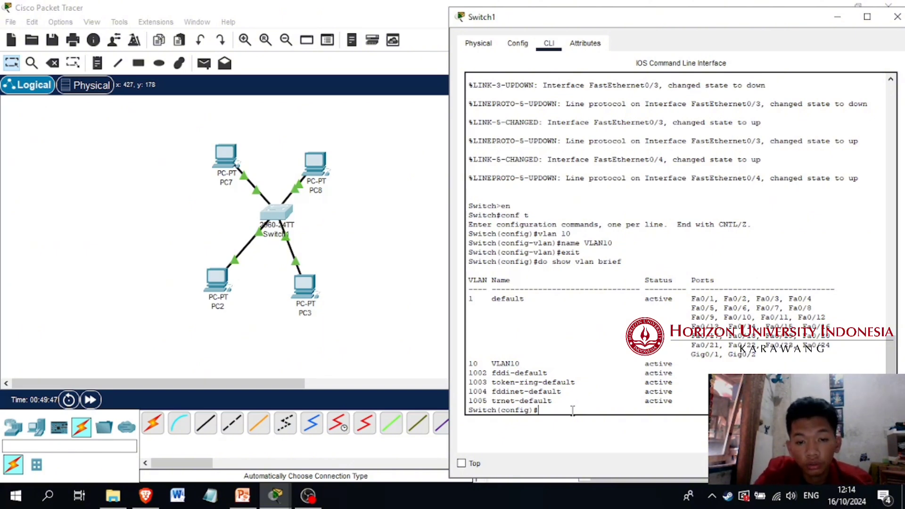
# Create VLAN 20 on Switch1, name it VLAN20, and exit VLAN configuration
pyautogui.write('vlan 2')
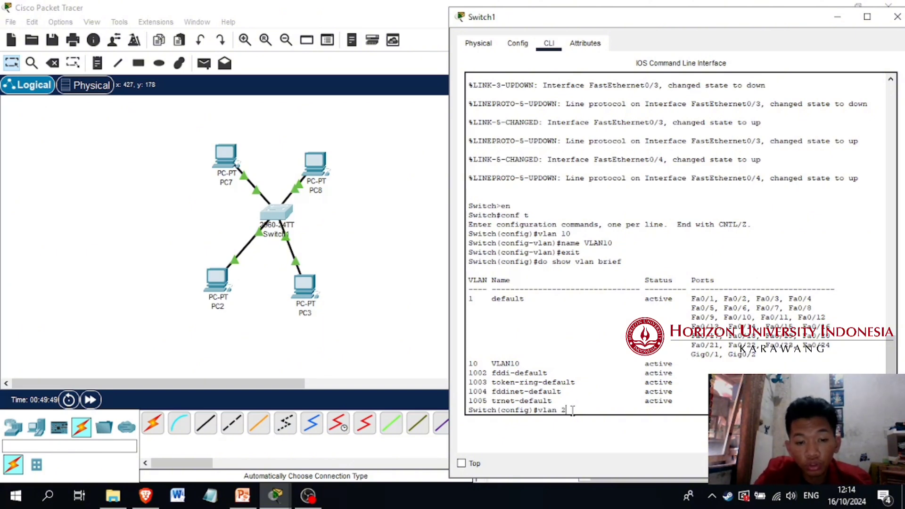
pyautogui.write('0')
pyautogui.press('Return')
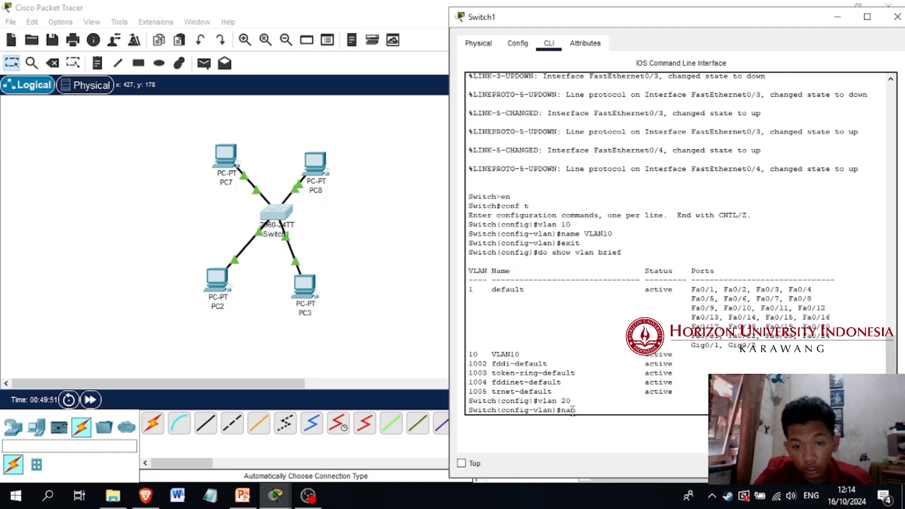
pyautogui.write('name VLAN2')
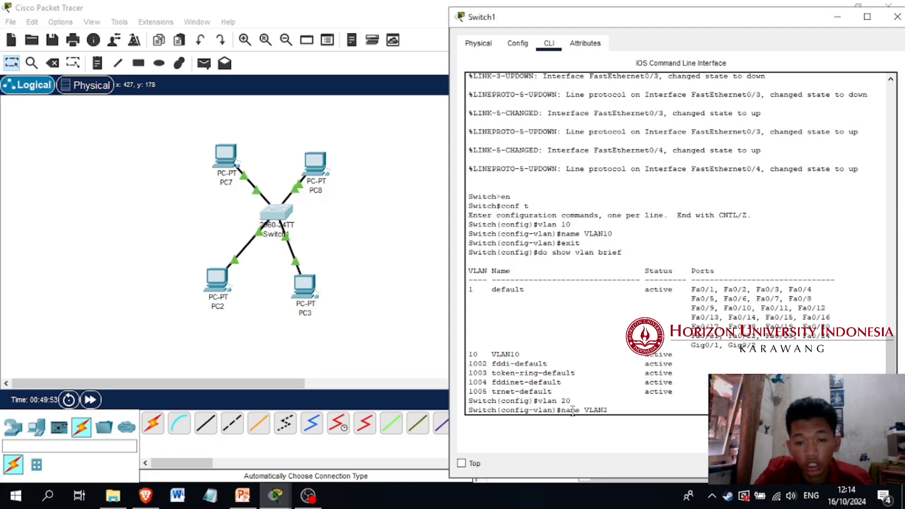
pyautogui.write('0')
pyautogui.press('Return')
pyautogui.write('e')
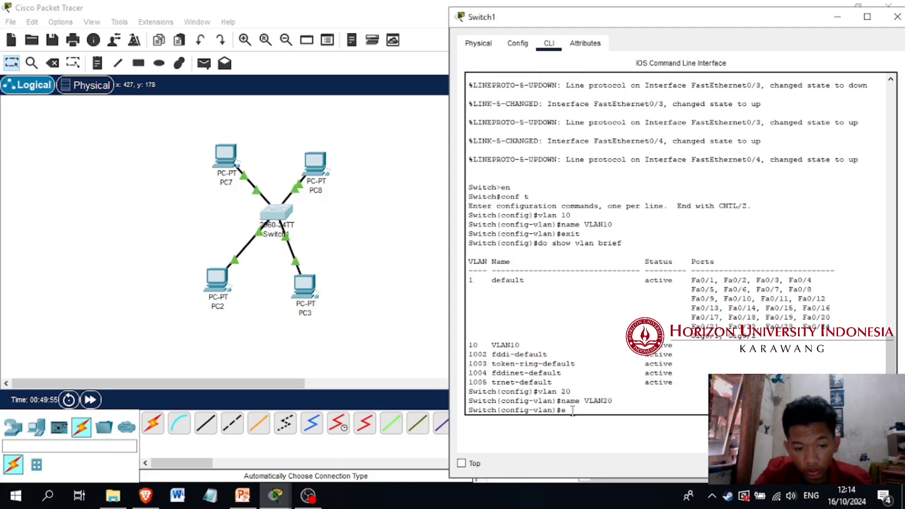
pyautogui.write('xit')
pyautogui.press('Return')
# Run do show vlan brief again and examine the VLAN10 and VLAN20 entries
pyautogui.write('do show')
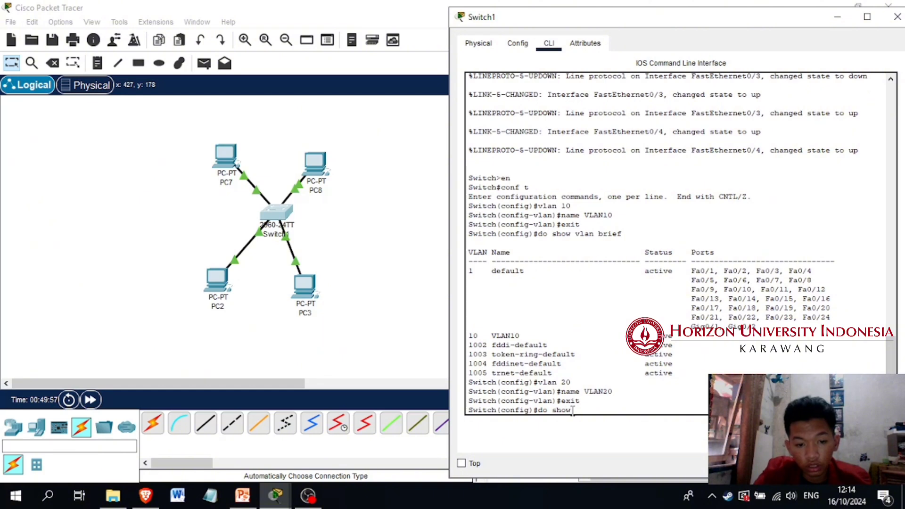
pyautogui.write(' vlan brief')
pyautogui.press('Return')
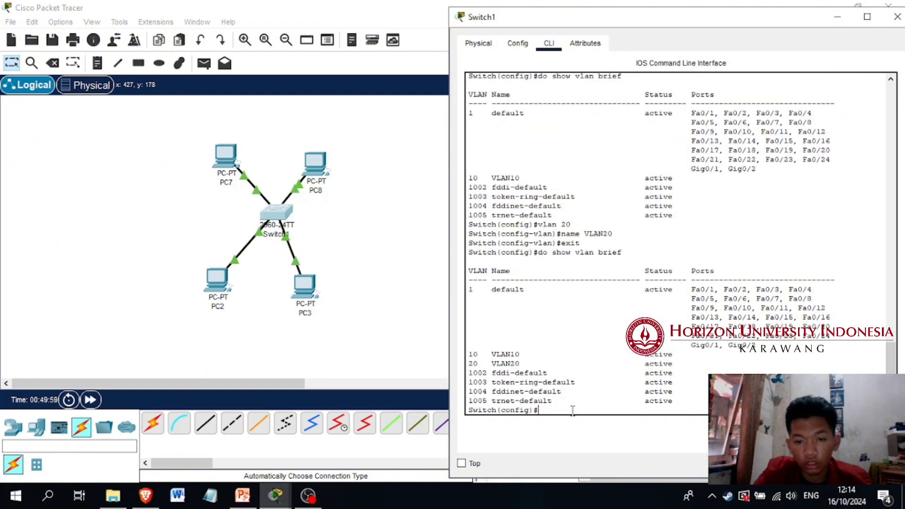
pyautogui.moveTo(469, 355); pyautogui.dragTo(687, 363)
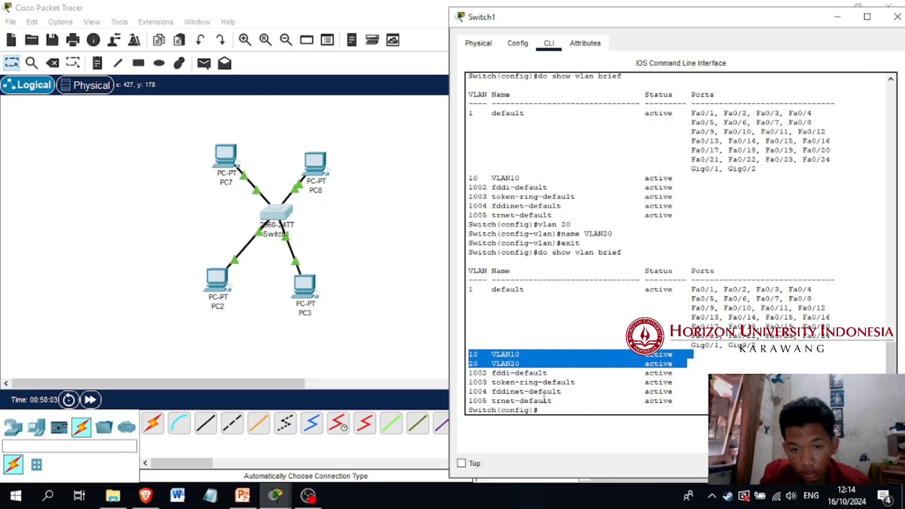
pyautogui.click(516, 355)
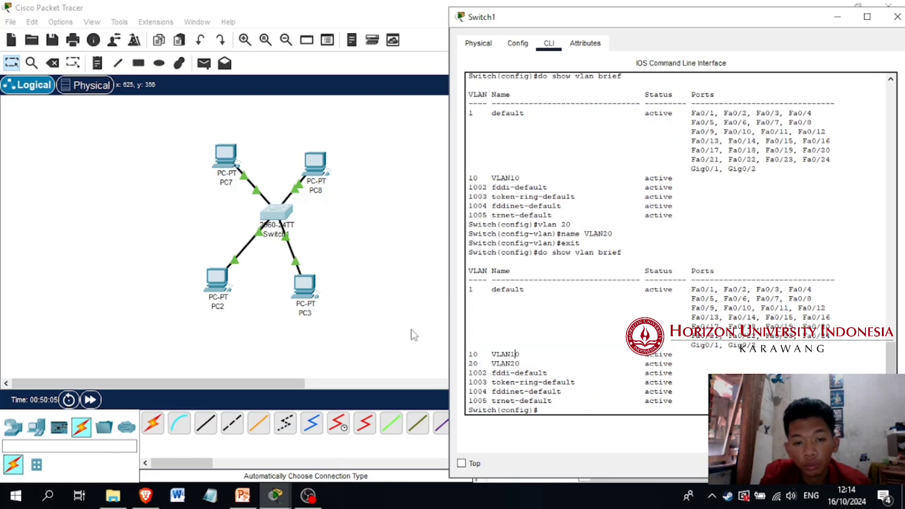
# Move PC2 and PC3 together slightly down and away from Switch1 in the workspace
pyautogui.moveTo(183, 244); pyautogui.dragTo(322, 325)
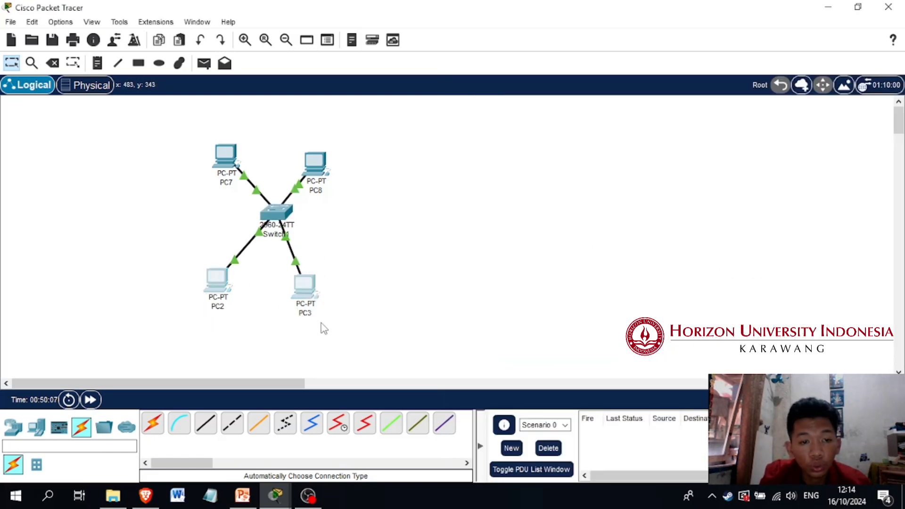
pyautogui.moveTo(303, 284); pyautogui.dragTo(315, 293)
pyautogui.click(273, 332)
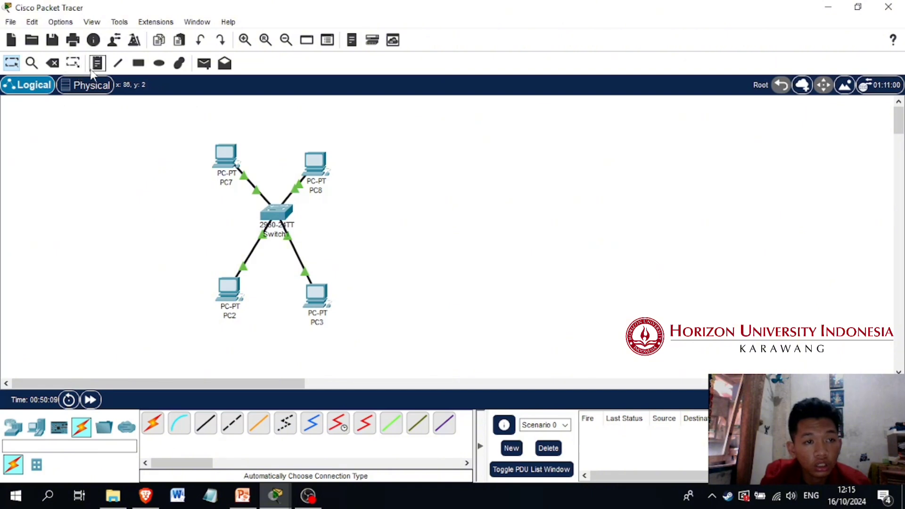
# Place a text note reading "VLAN 10" below and between PC2 and PC3
pyautogui.click(97, 63)
pyautogui.click(254, 326)
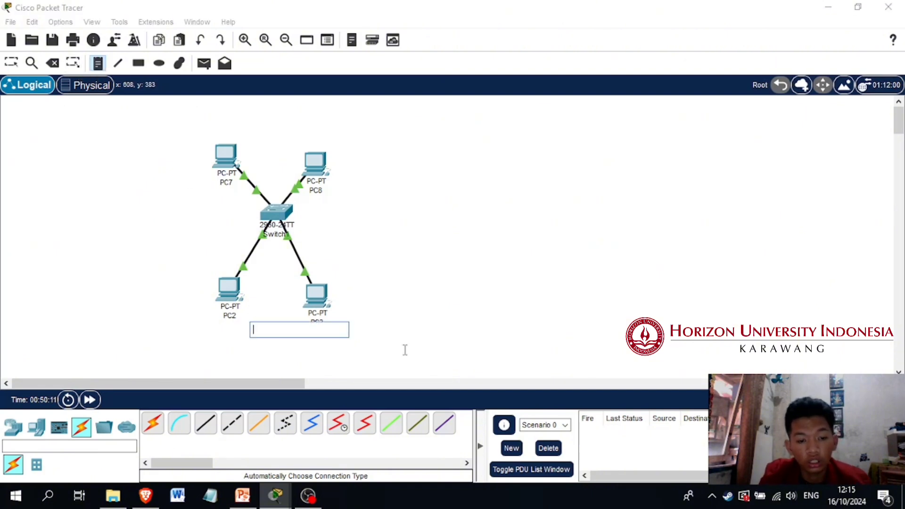
pyautogui.write('VLAN 10')
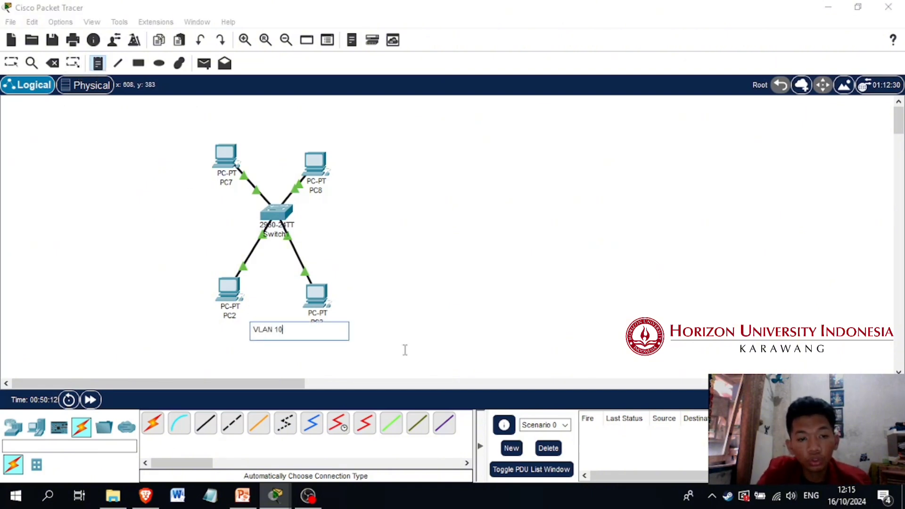
# Add a text note reading "VLAN 20" and move it above and between PC7 and PC8
pyautogui.click(405, 286)
pyautogui.write('VLAN 20')
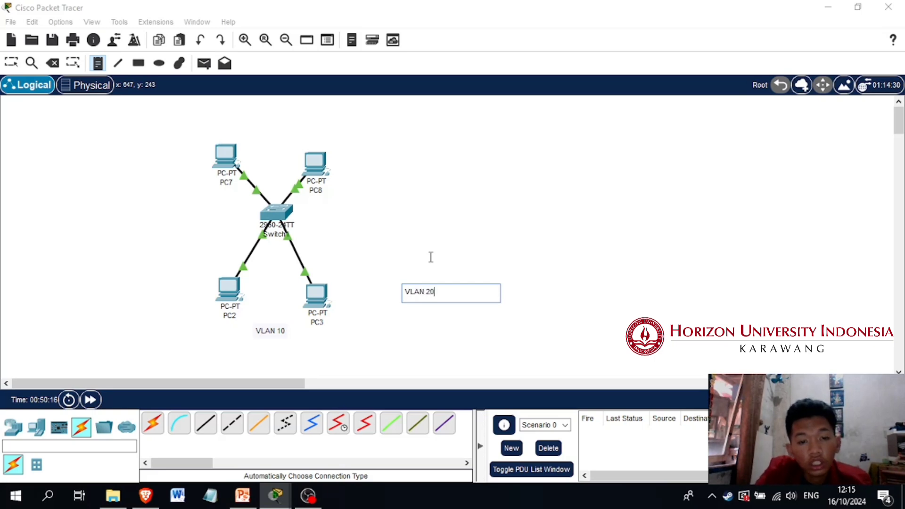
pyautogui.press('Return')
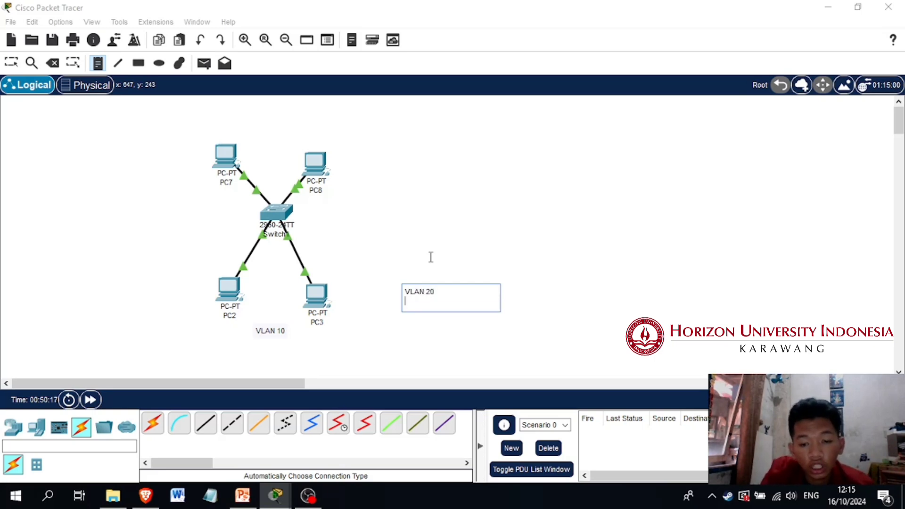
pyautogui.click(429, 255)
pyautogui.click(438, 292)
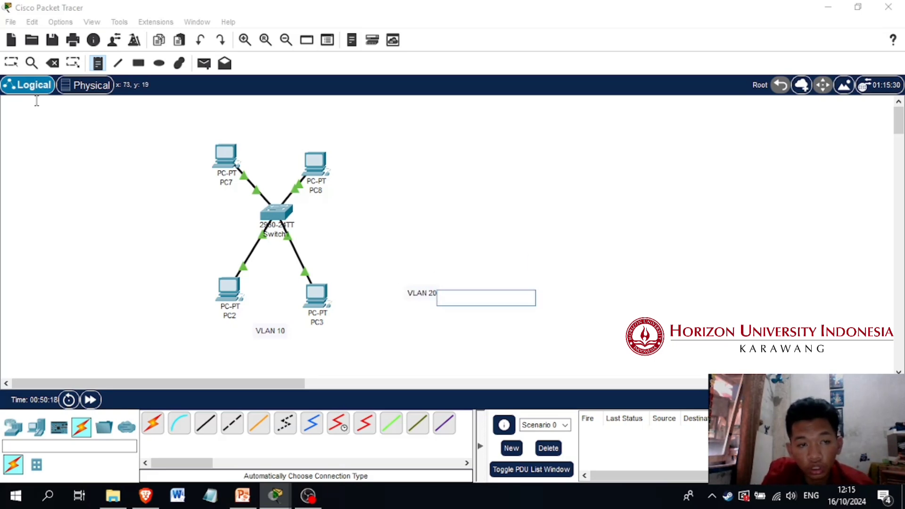
pyautogui.click(12, 62)
pyautogui.moveTo(418, 302); pyautogui.dragTo(275, 133)
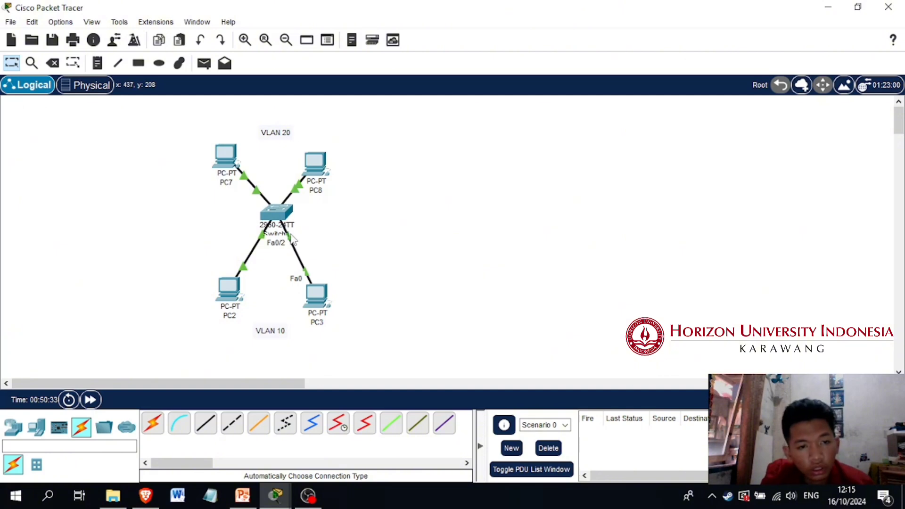
# Check which Switch1 ports the links to PC2 and PC3 use, and return to Switch1's command line interface
pyautogui.click(283, 220)
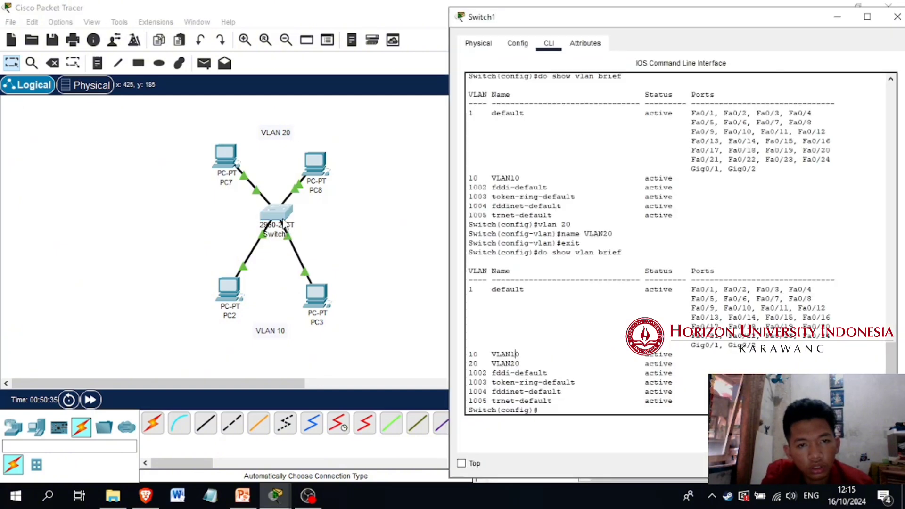
pyautogui.click(490, 44)
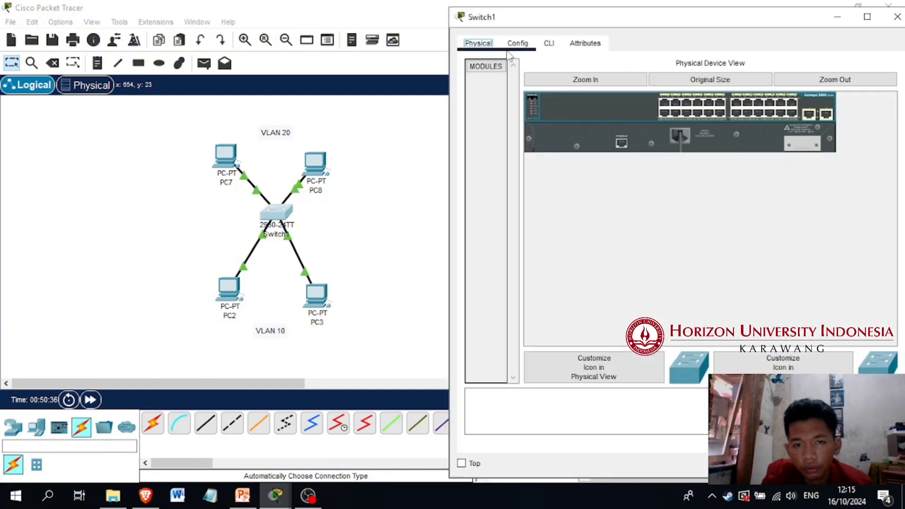
pyautogui.click(518, 43)
pyautogui.click(547, 42)
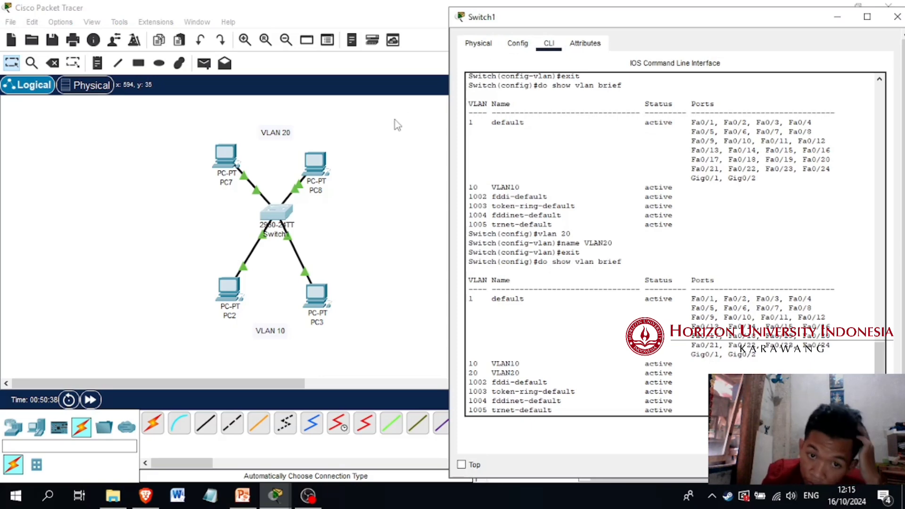
pyautogui.moveTo(191, 269); pyautogui.dragTo(355, 325)
pyautogui.click(293, 213)
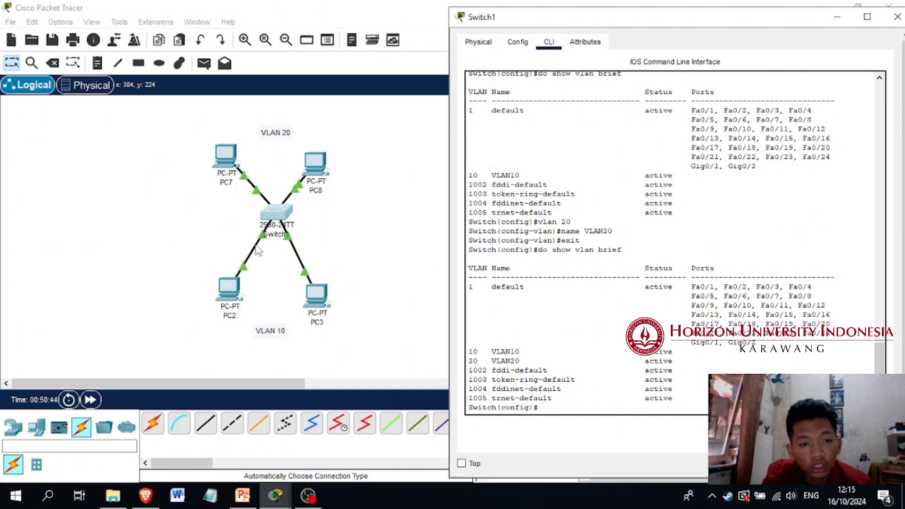
pyautogui.click(259, 249)
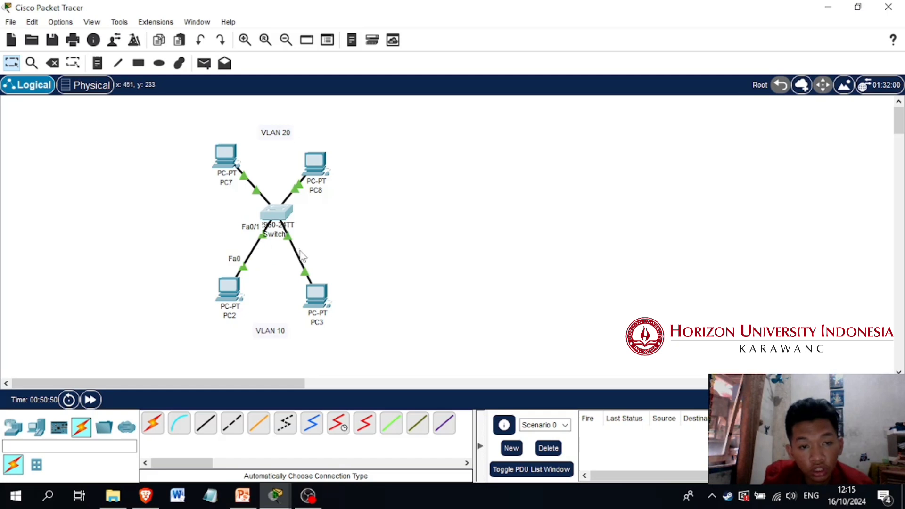
pyautogui.click(281, 211)
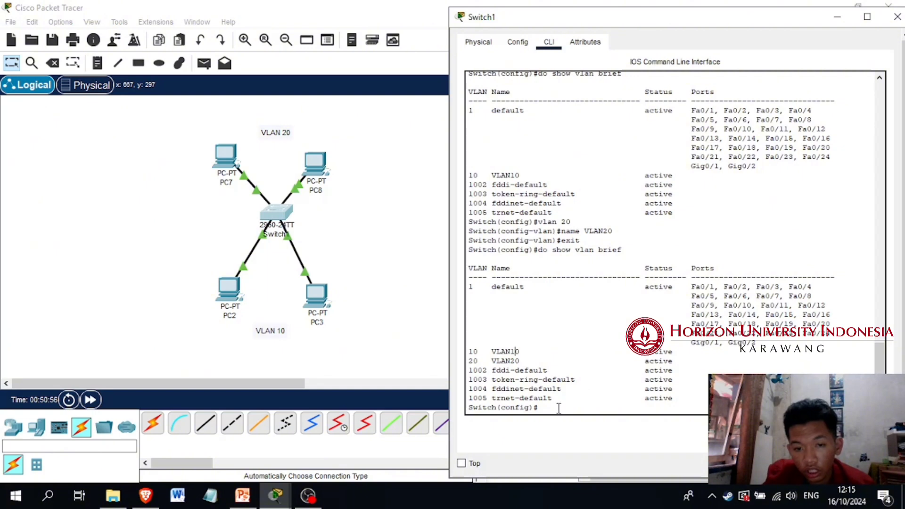
# Configure Switch1 interface f0/1 as an access port in VLAN 10 and return to global configuration mode
pyautogui.click(553, 411)
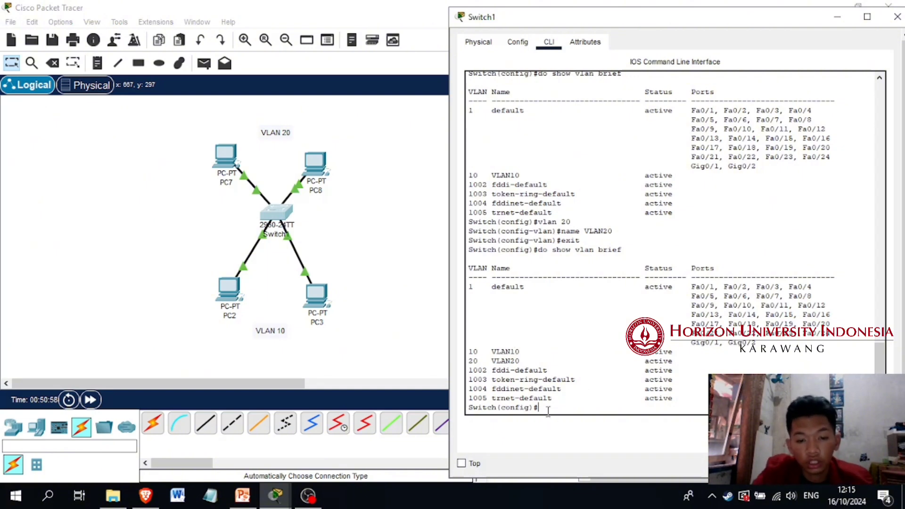
pyautogui.write('int f0/1')
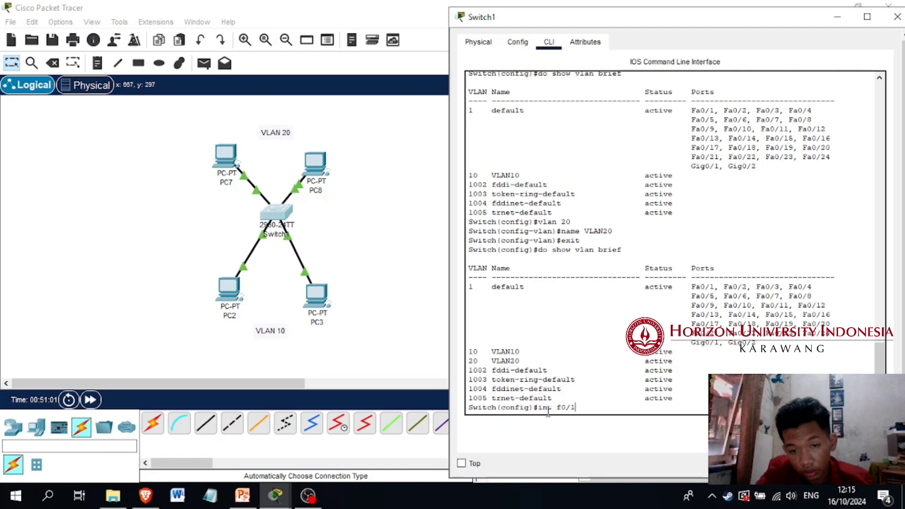
pyautogui.press('Return')
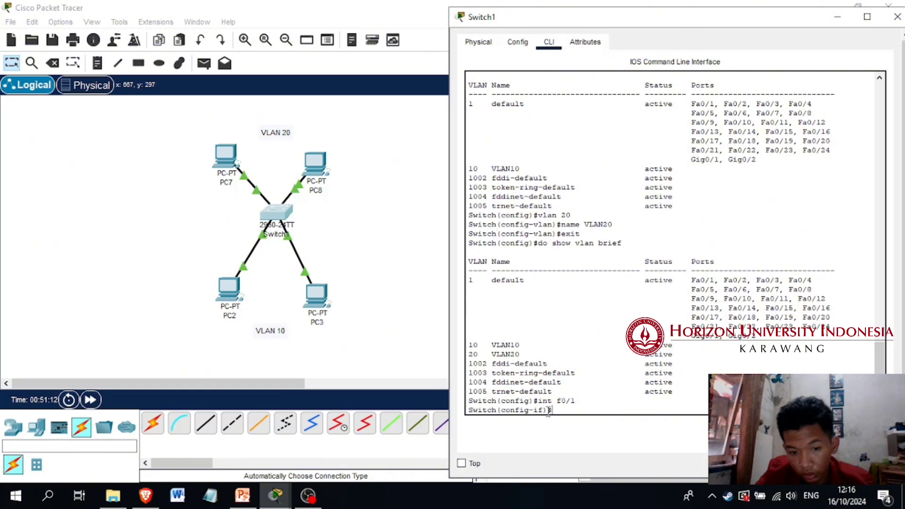
pyautogui.write('tchpor')
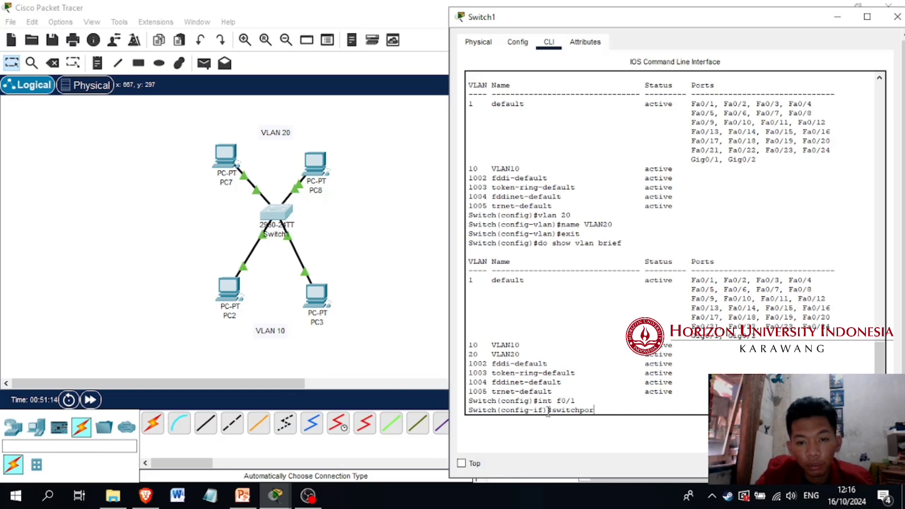
pyautogui.write('t mode ac')
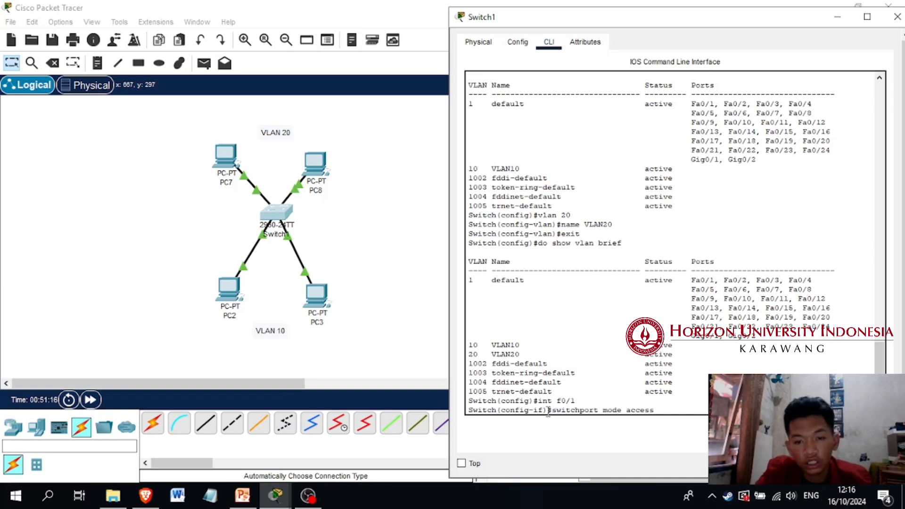
pyautogui.write('cess')
pyautogui.press('Return')
pyautogui.write('switch')
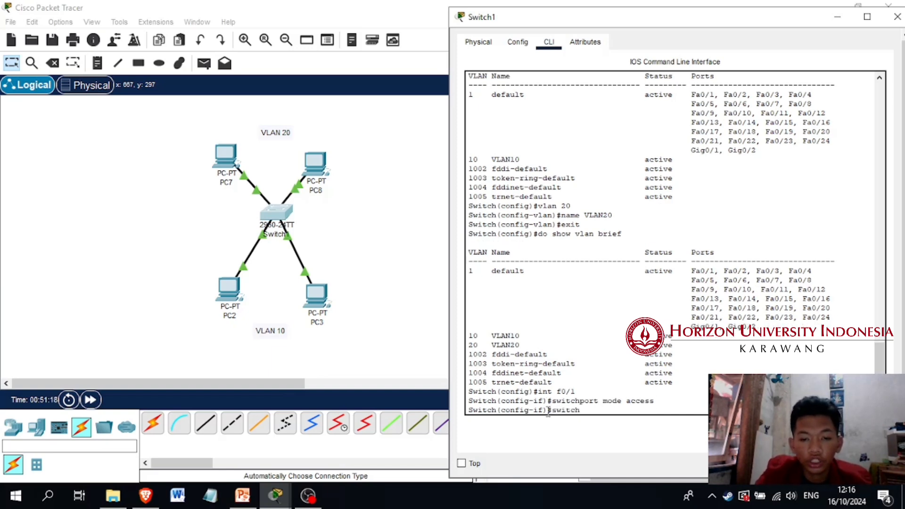
pyautogui.write('port acces')
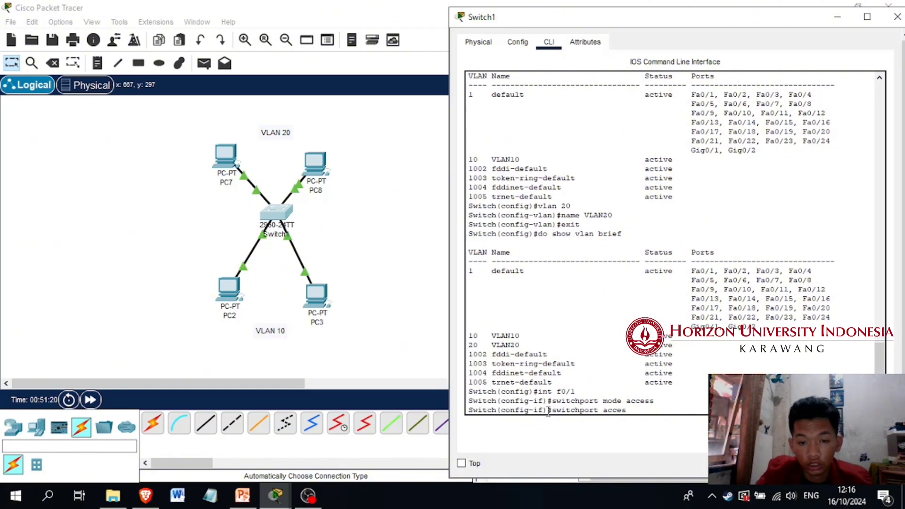
pyautogui.write(' vlan 10')
pyautogui.press('Return')
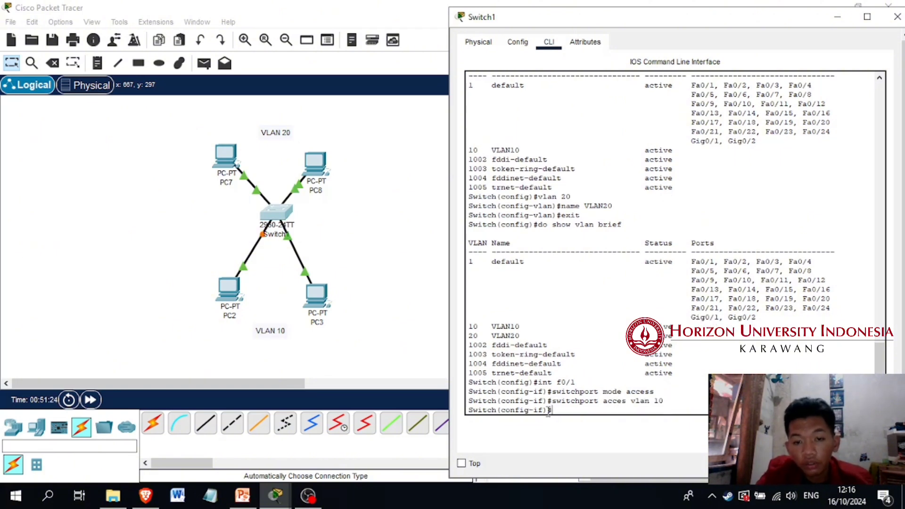
pyautogui.write('exit')
pyautogui.press('Return')
# Run "do show vlan brief" on Switch1 to check the VLAN membership of port Fa0/1
pyautogui.write('do')
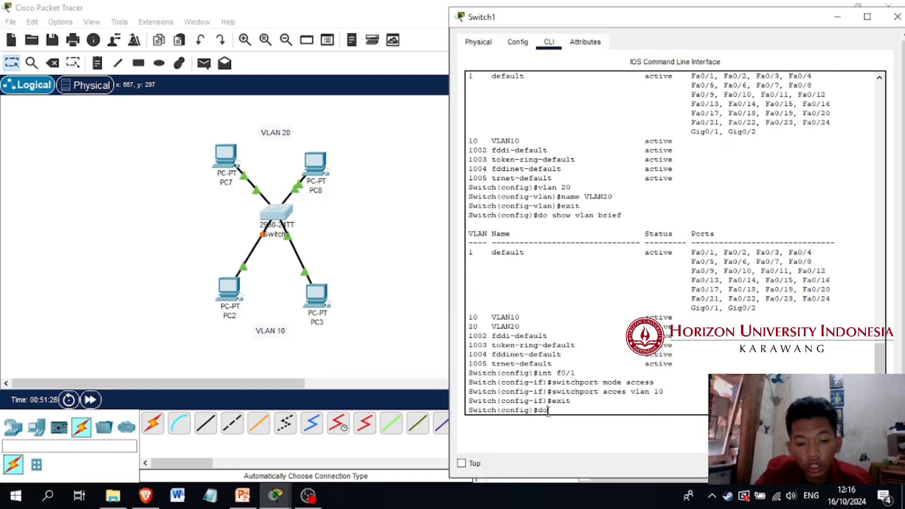
pyautogui.write(' show ')
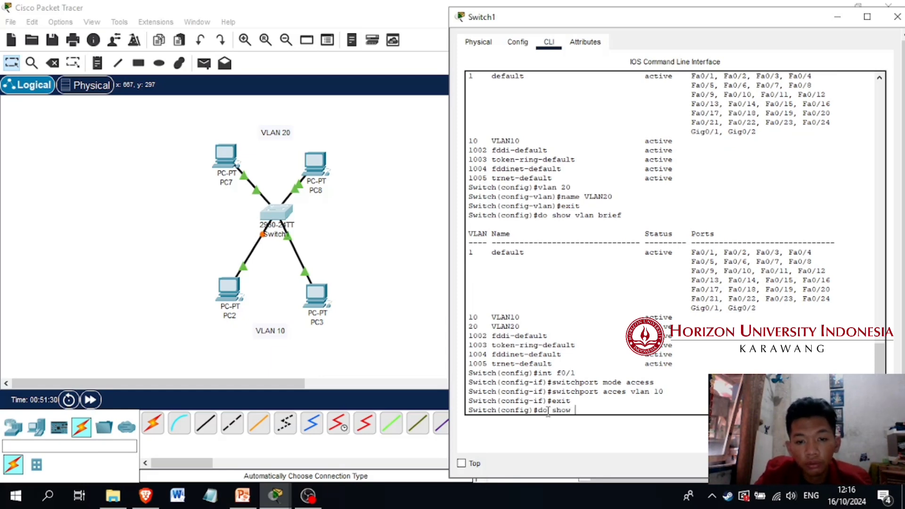
pyautogui.write('vlan ')
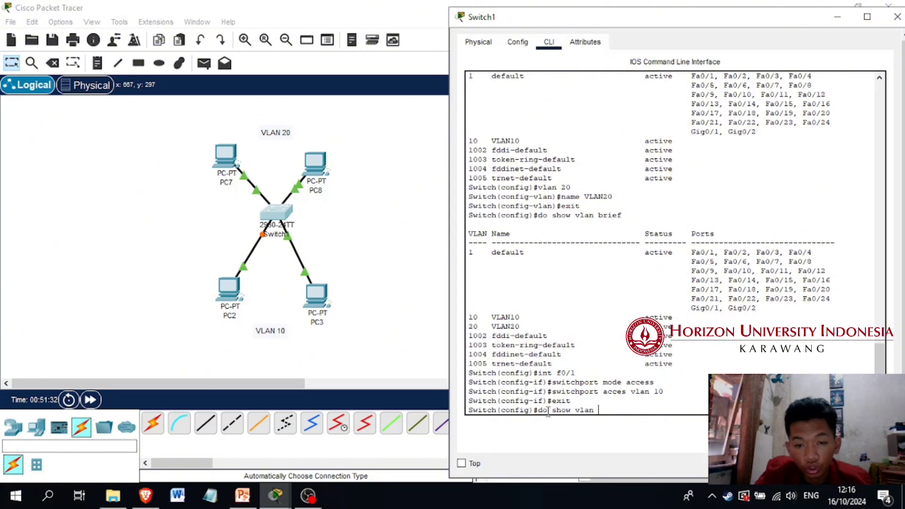
pyautogui.write('brief')
pyautogui.press('Return')
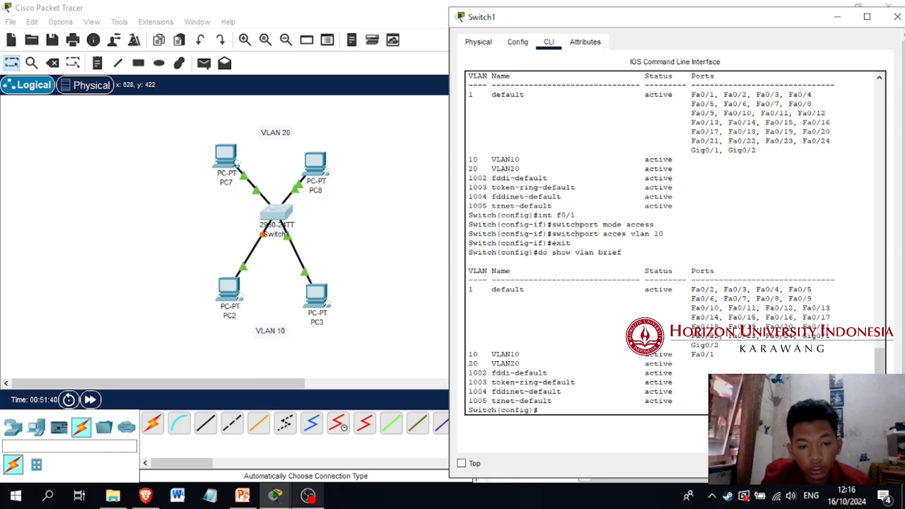
pyautogui.click(309, 497)
pyautogui.click(309, 496)
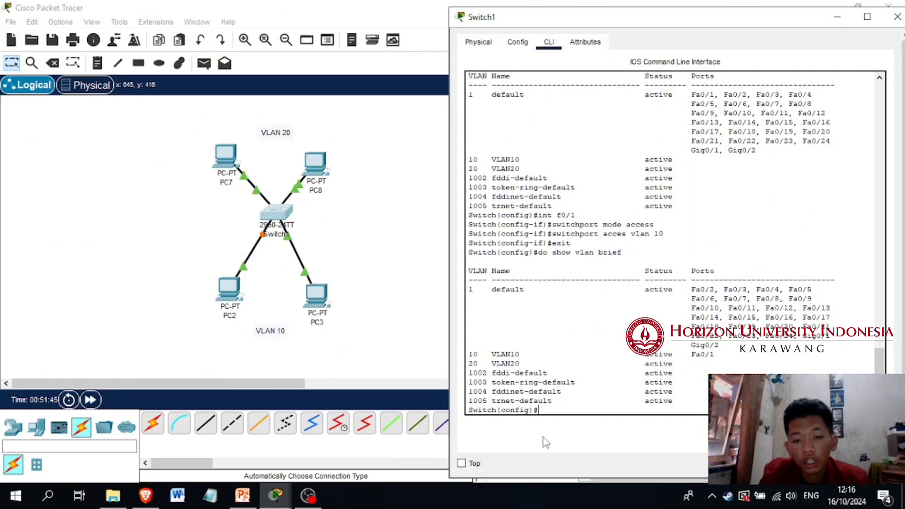
# Enter interface f0/2 on Switch1 and set its switchport mode to access
pyautogui.press('Up')
pyautogui.press('Up')
pyautogui.press('Up')
pyautogui.press('Up')
pyautogui.press('Up')
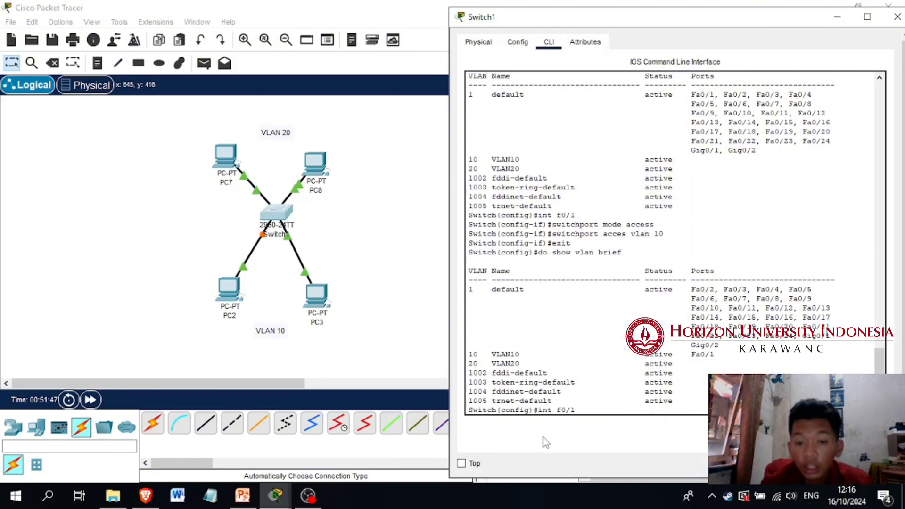
pyautogui.press('BackSpace')
pyautogui.write('2')
pyautogui.press('Return')
pyautogui.press('Up')
pyautogui.press('Up')
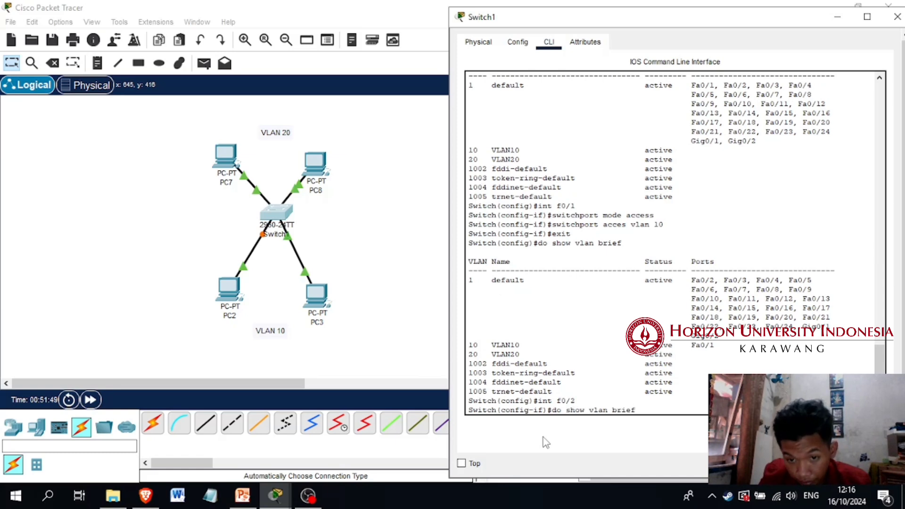
pyautogui.press('Up')
pyautogui.press('Up')
pyautogui.press('Up')
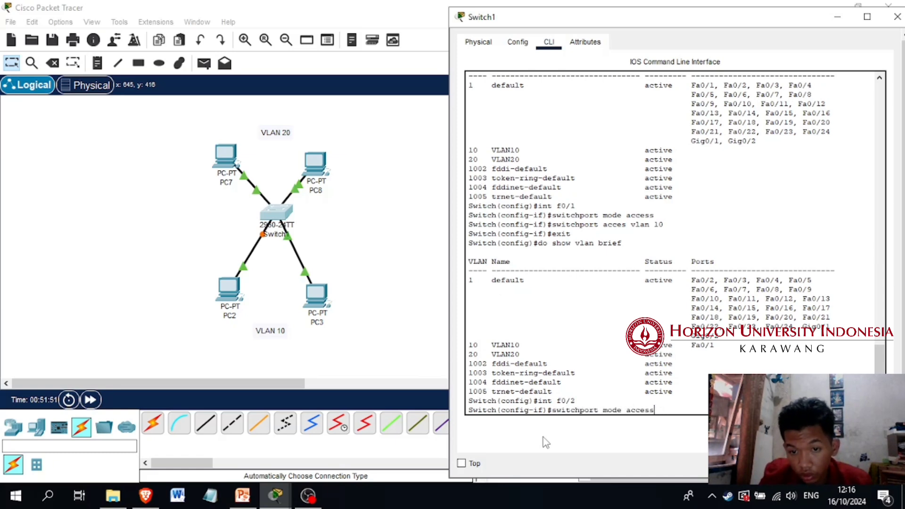
pyautogui.press('Return')
# Assign interface f0/2 to access VLAN 10 and exit to global configuration mode
pyautogui.press('Up')
pyautogui.press('Up')
pyautogui.press('Up')
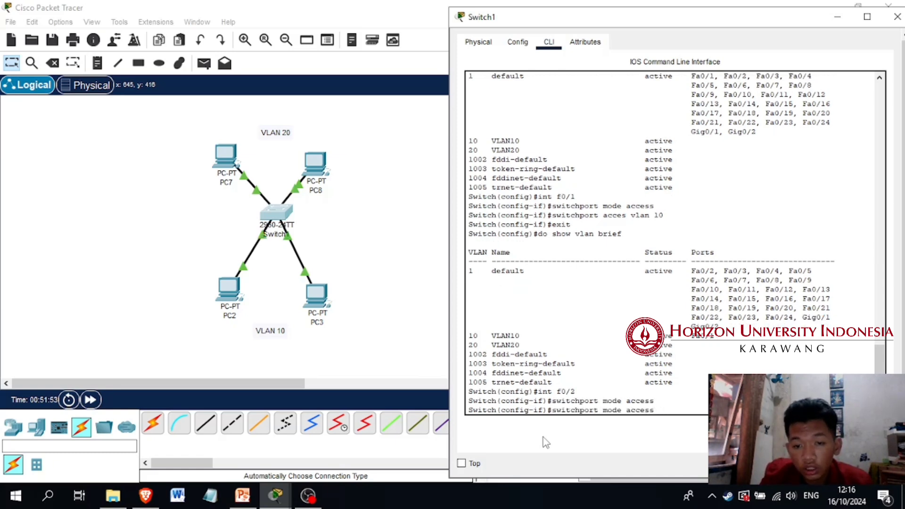
pyautogui.press('Up')
pyautogui.press('Up')
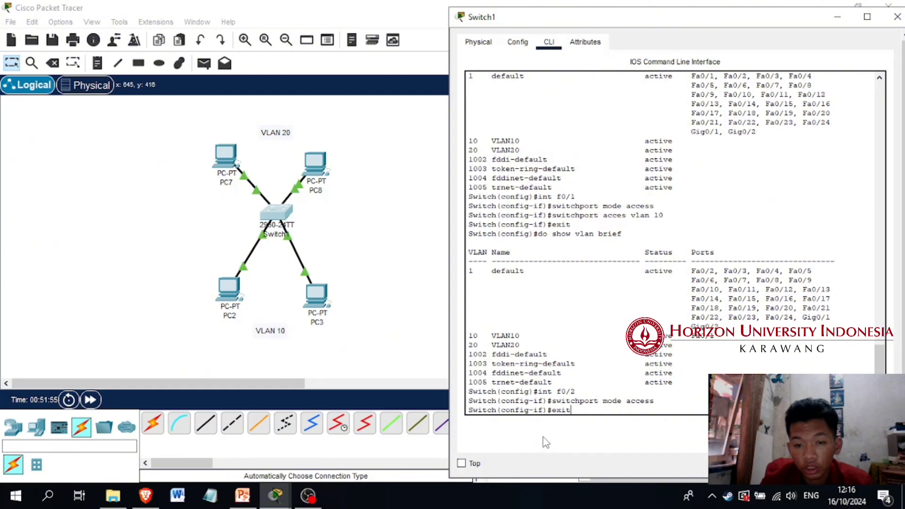
pyautogui.press('Return')
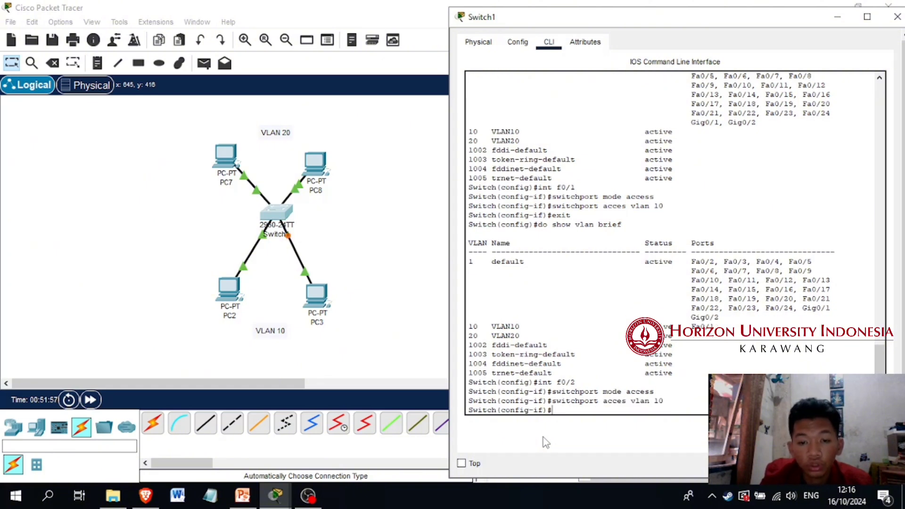
pyautogui.write('exit')
pyautogui.press('Return')
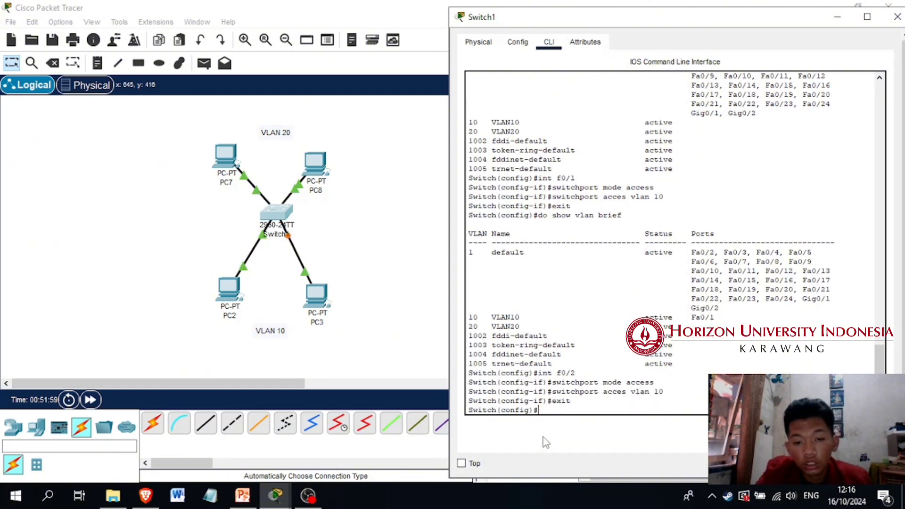
# Display Switch1's brief VLAN table with "do show vlan brief" to check the ports assigned to VLAN 10
pyautogui.write('do show brief')
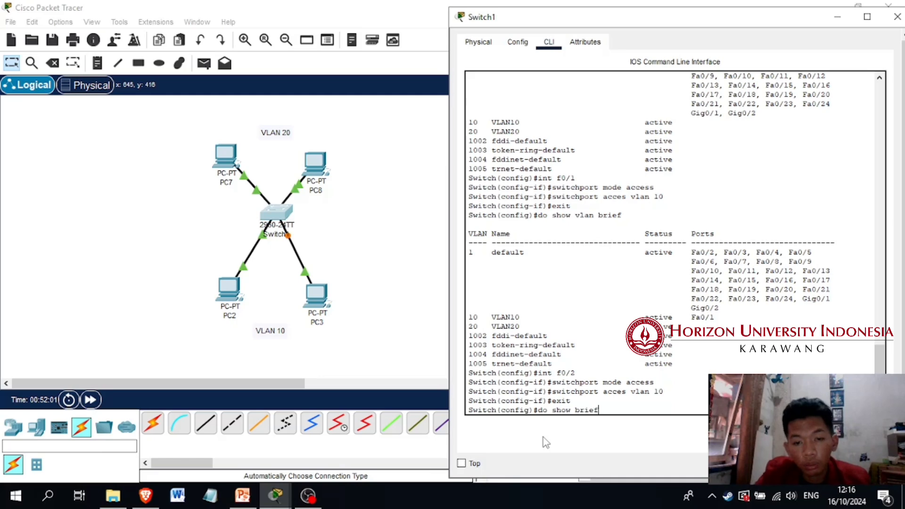
pyautogui.press('Return')
pyautogui.press('Up')
pyautogui.press('Left')
pyautogui.press('Left')
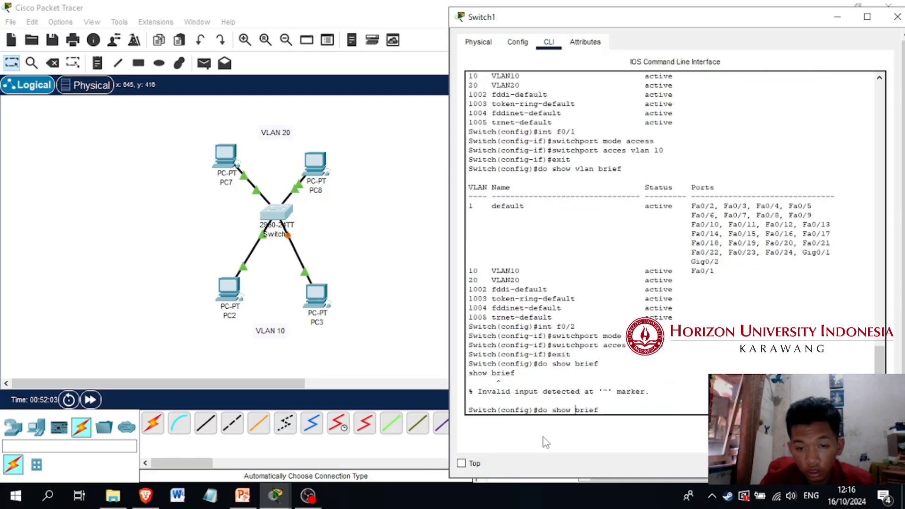
pyautogui.write('vlan')
pyautogui.press('Return')
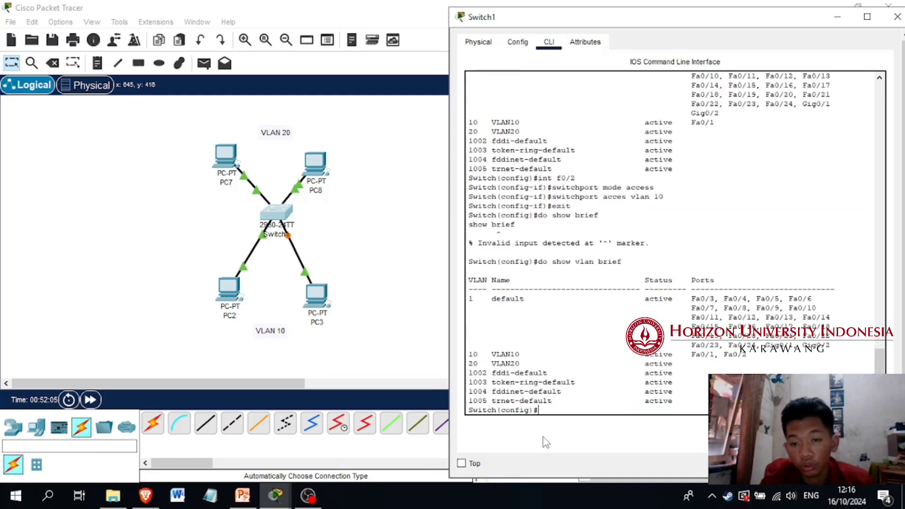
# Set PC2's default gateway to 0.0.0.0 and its IPv4 address to 192.168.10.2, and close its window
pyautogui.click(369, 308)
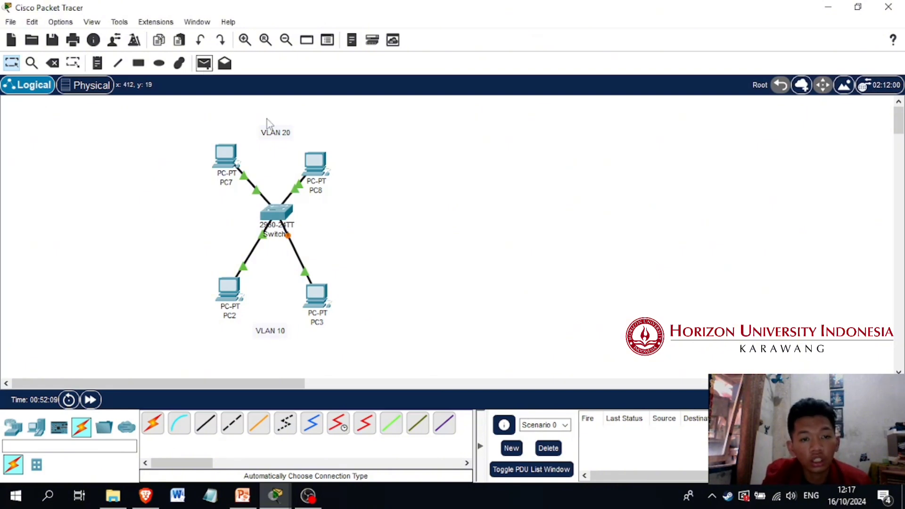
pyautogui.moveTo(288, 221)
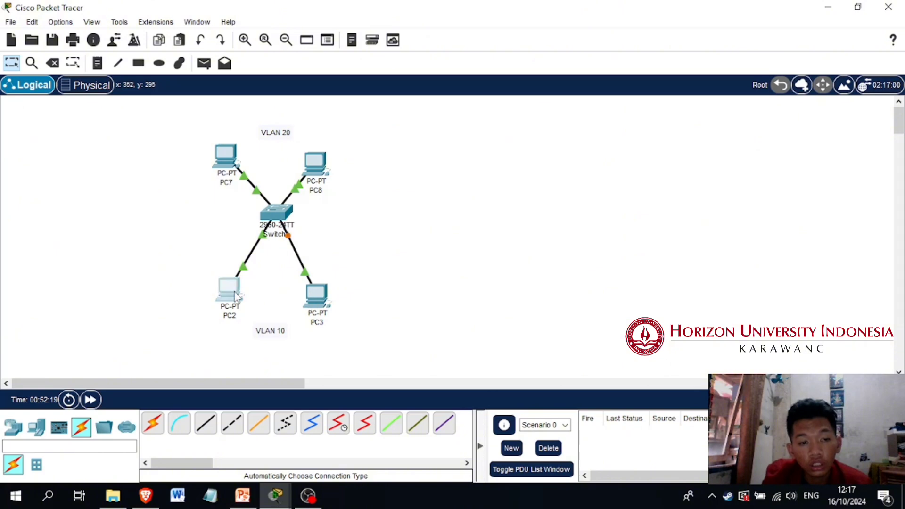
pyautogui.click(235, 295)
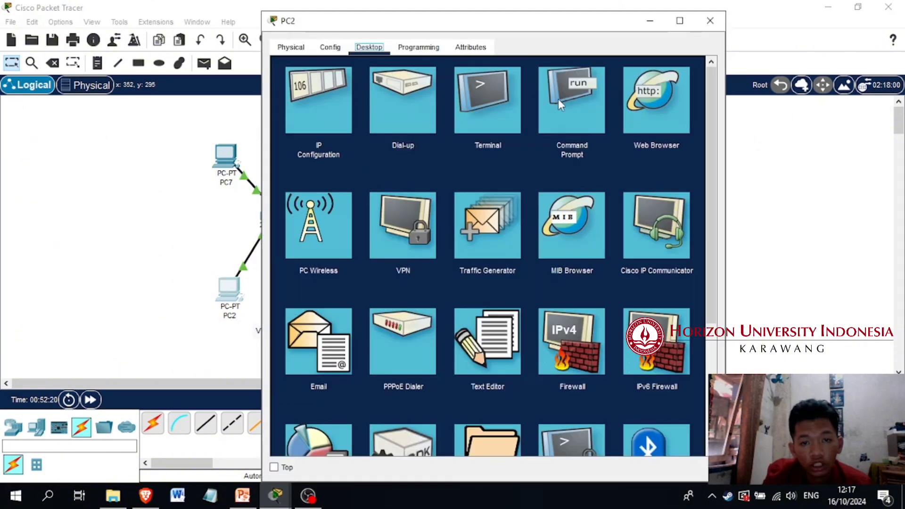
pyautogui.click(287, 107)
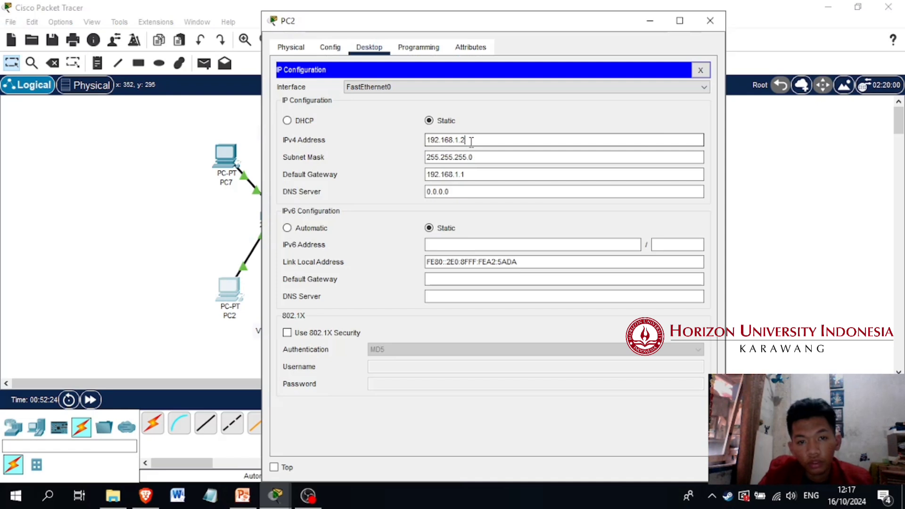
pyautogui.moveTo(472, 175); pyautogui.dragTo(371, 177)
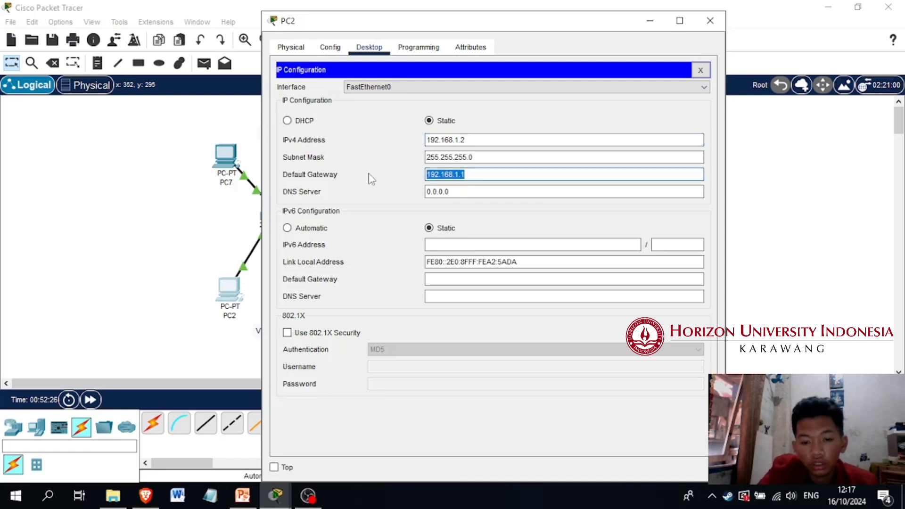
pyautogui.write('0.0.0.0')
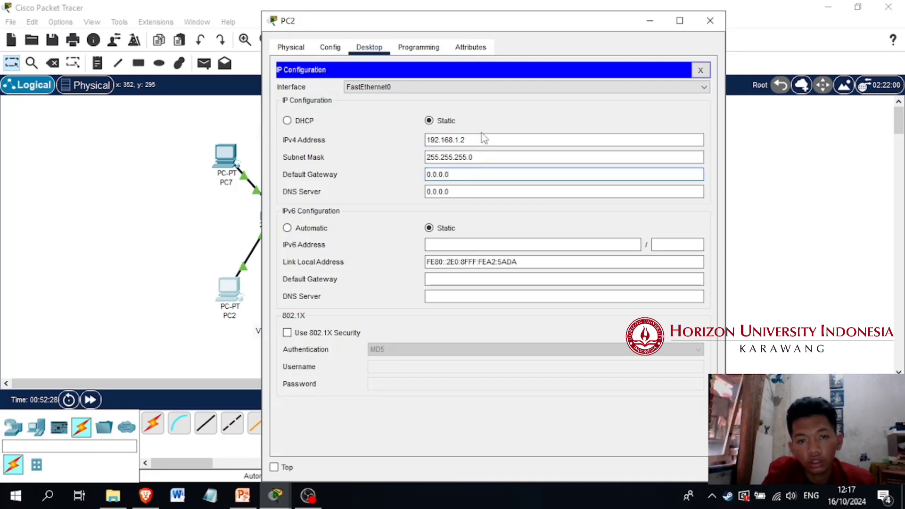
pyautogui.click(468, 139)
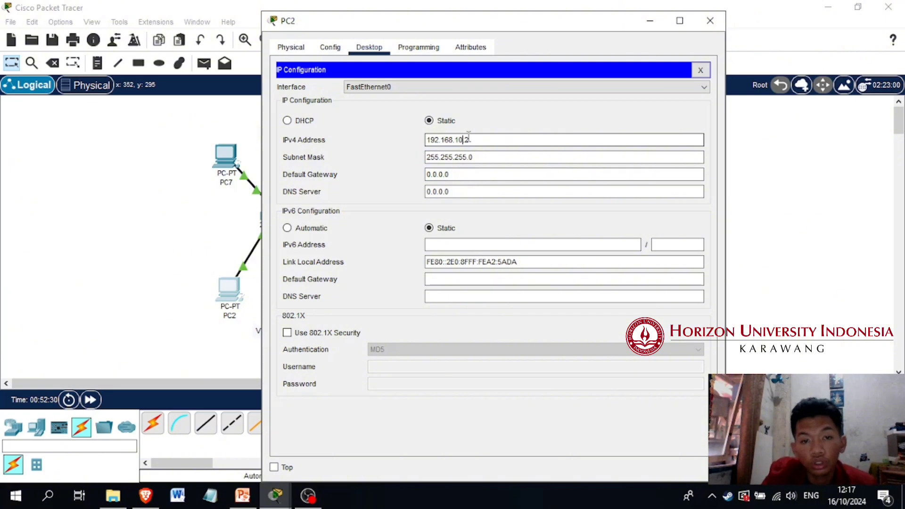
pyautogui.write('0')
pyautogui.click(701, 70)
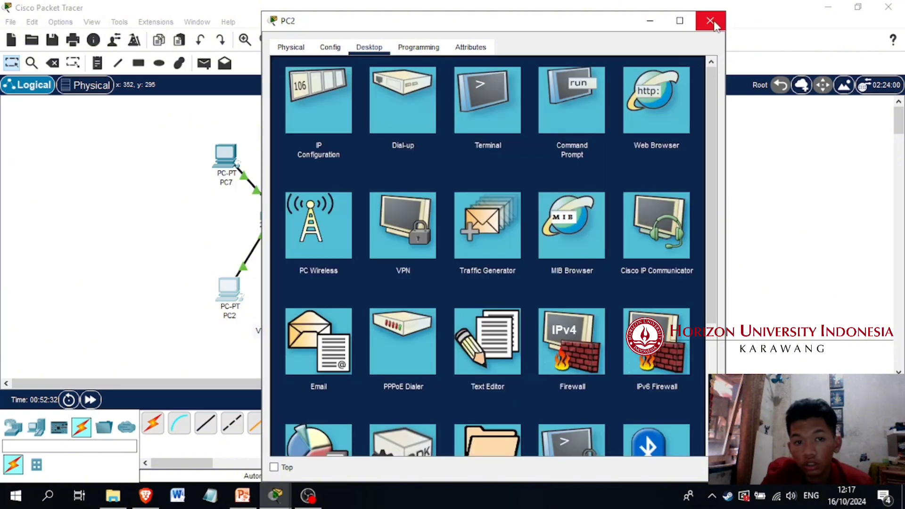
pyautogui.click(710, 21)
# Set PC3's IPv4 address to 192.168.10.3 and its default gateway to 0.0.0.0, and close its window
pyautogui.click(325, 295)
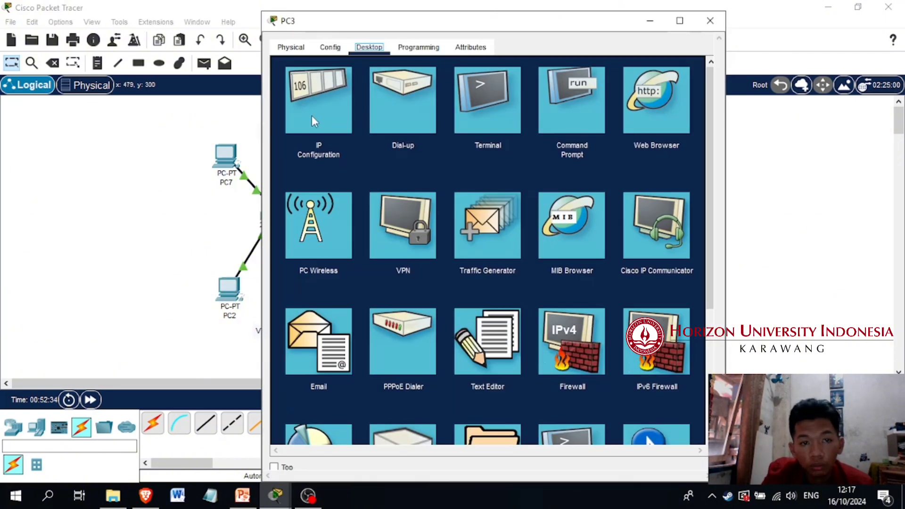
pyautogui.click(312, 115)
pyautogui.click(481, 139)
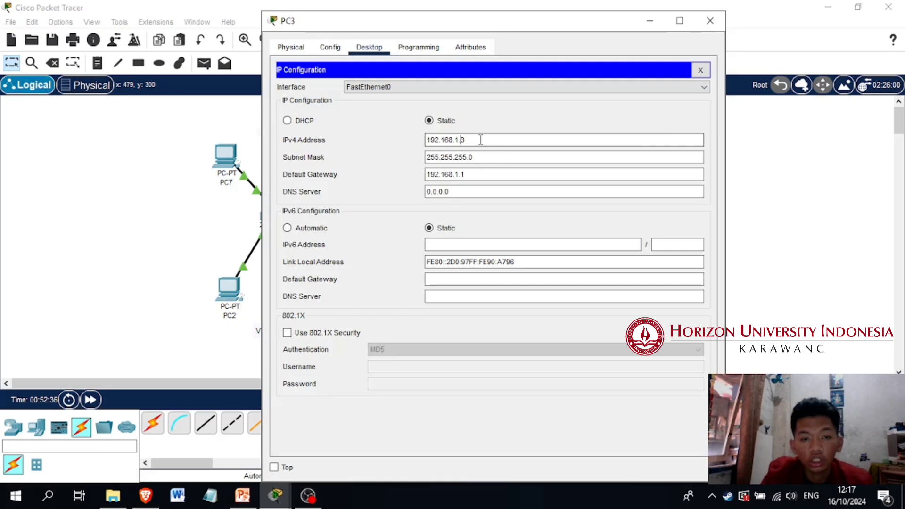
pyautogui.moveTo(466, 175); pyautogui.dragTo(381, 176)
pyautogui.write('0.0.0.0')
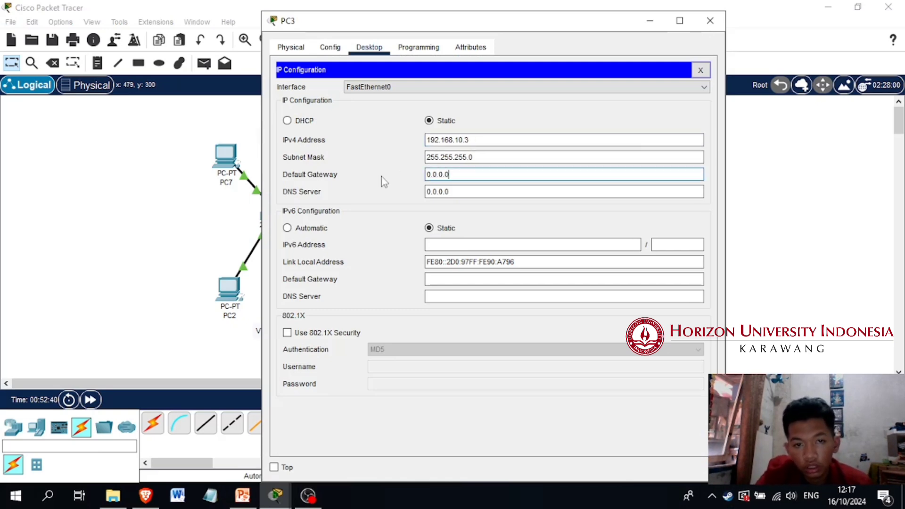
pyautogui.click(701, 70)
pyautogui.click(710, 21)
# Send a simple PDU from PC2 to PC3 and check its status in the PDU list
pyautogui.click(203, 63)
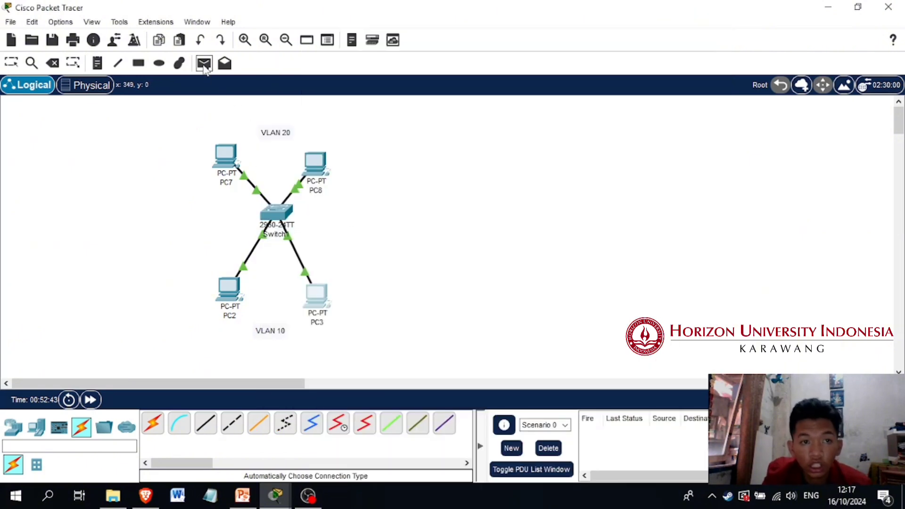
pyautogui.click(229, 289)
pyautogui.click(328, 312)
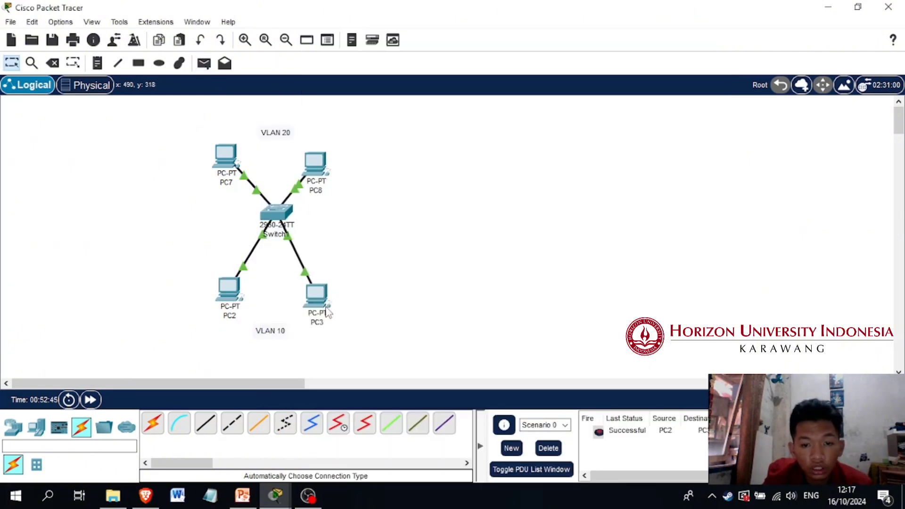
pyautogui.click(624, 434)
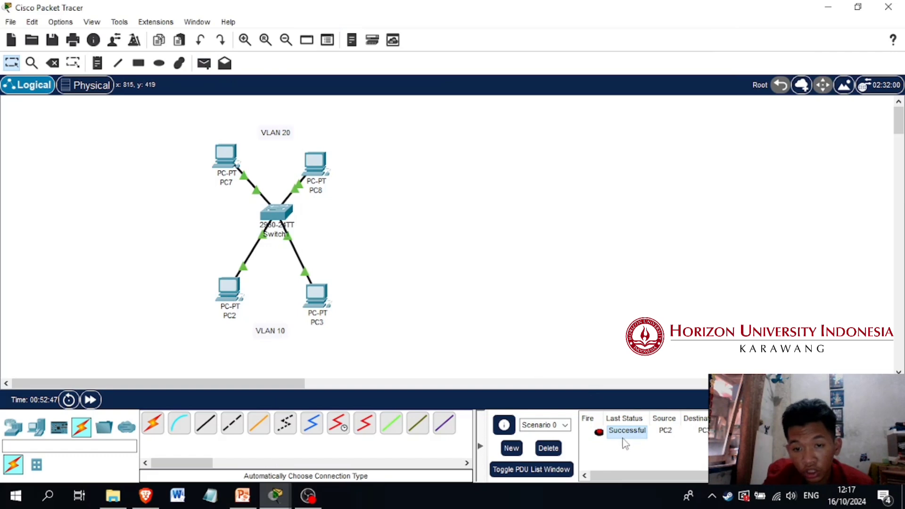
# Try to send a simple PDU from PC2 to PC7, and return to the selection tool
pyautogui.click(204, 63)
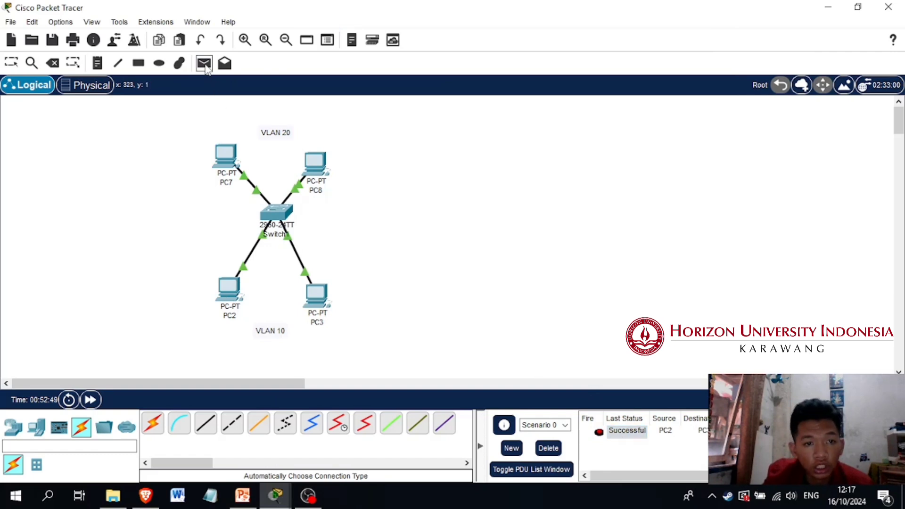
pyautogui.click(219, 283)
pyautogui.click(227, 156)
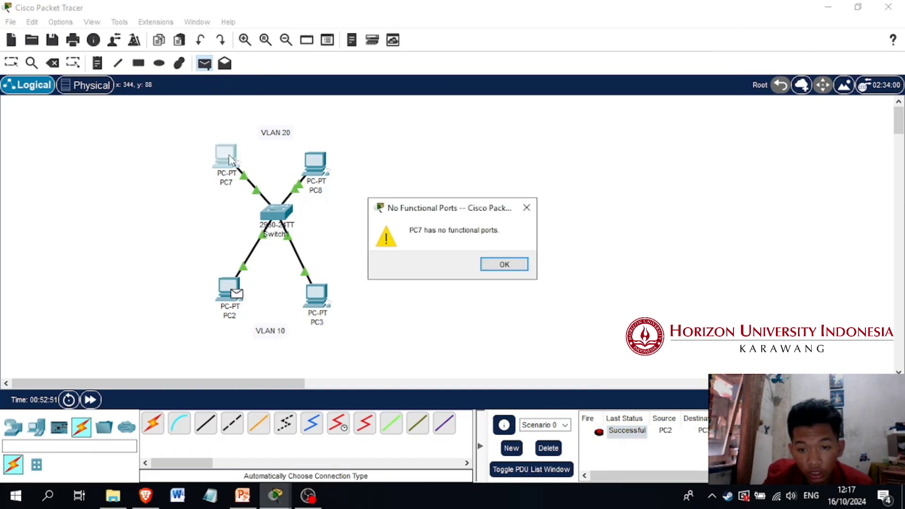
pyautogui.click(500, 264)
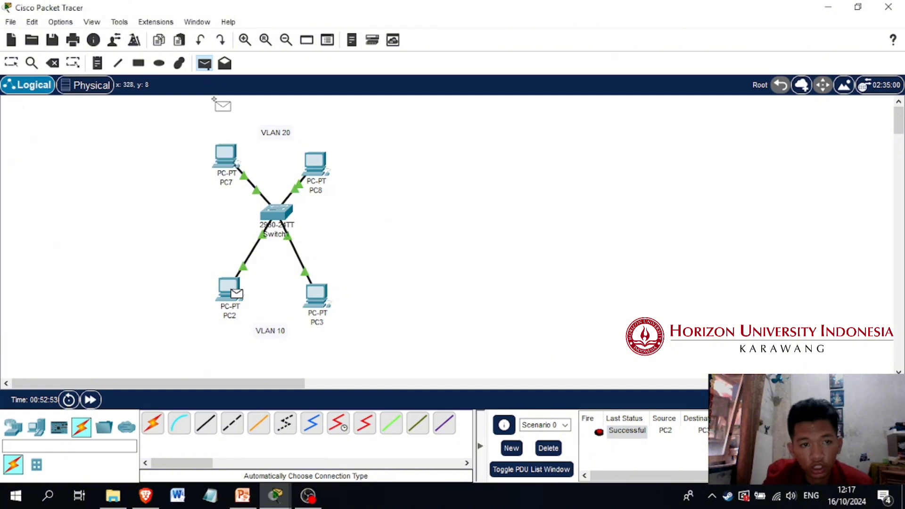
pyautogui.click(11, 63)
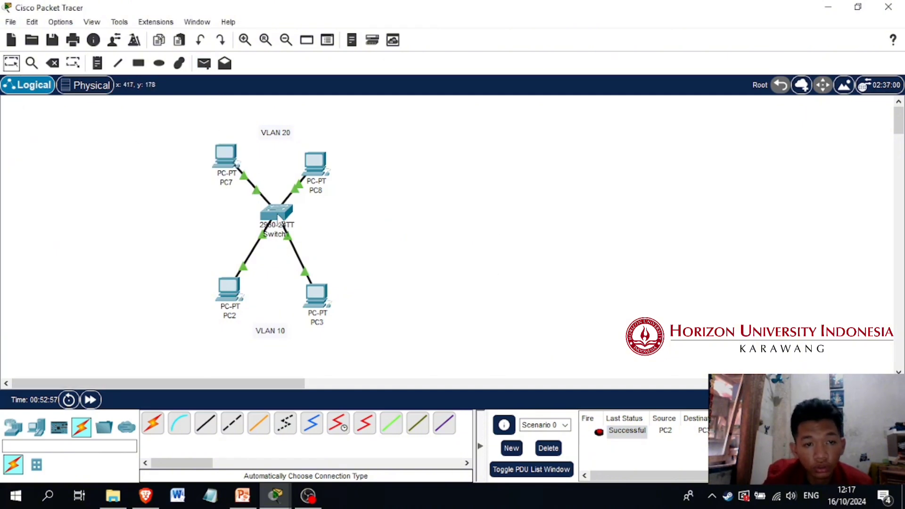
# In Switch1's CLI, enter the interface range f0/3,f0/4 and set its switchport mode to access
pyautogui.click(279, 217)
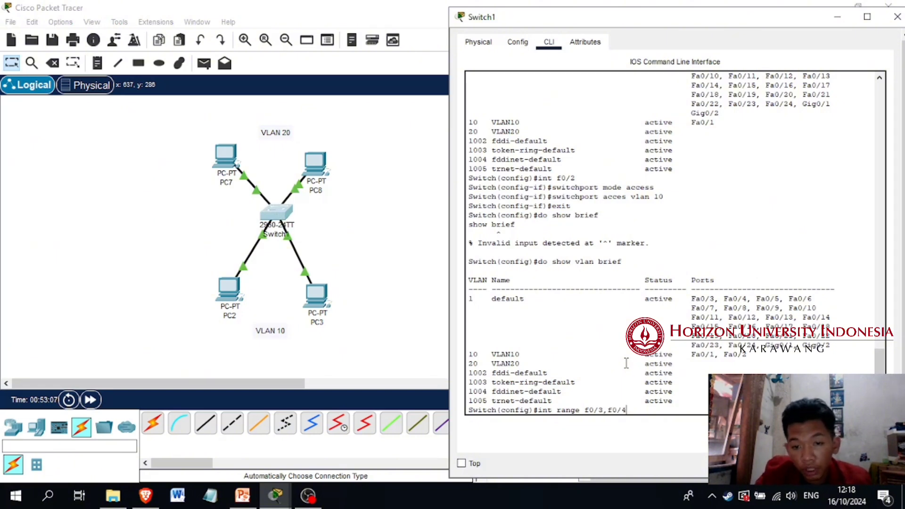
pyautogui.press('Return')
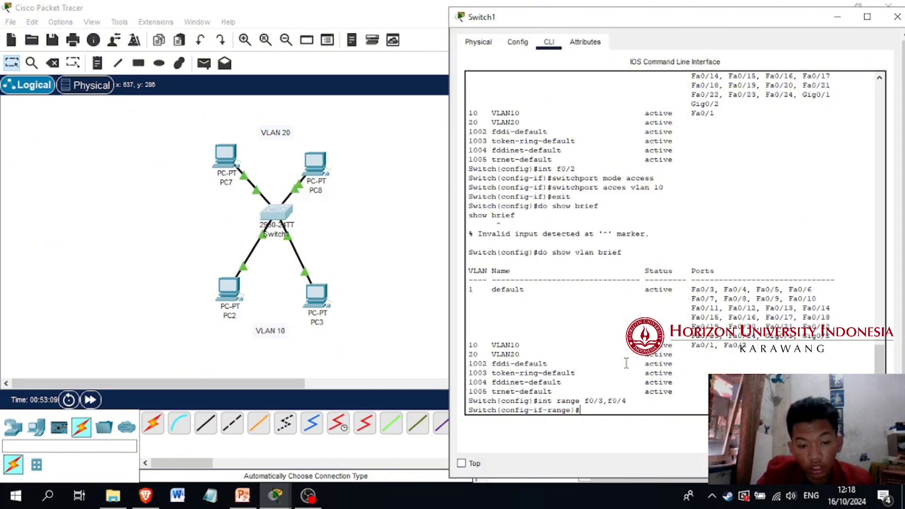
pyautogui.write('switchport ')
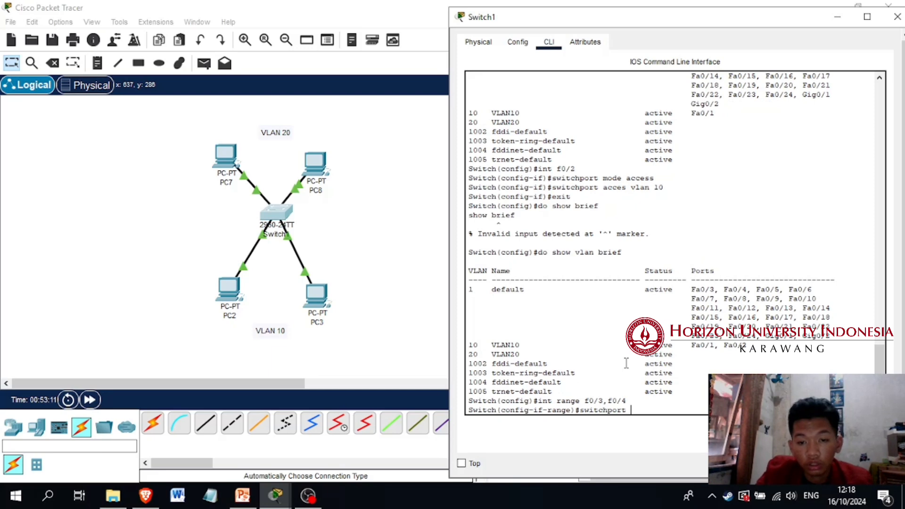
pyautogui.write('mode acc')
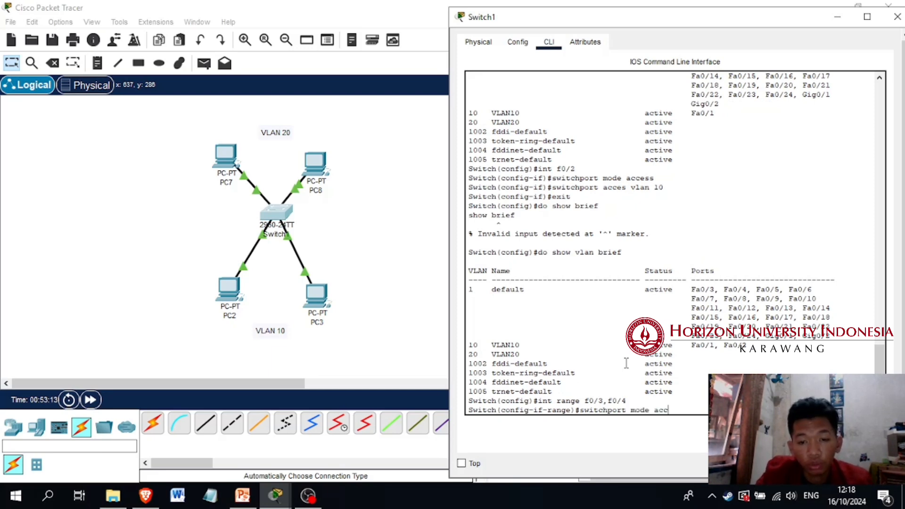
pyautogui.write('ess')
pyautogui.press('Return')
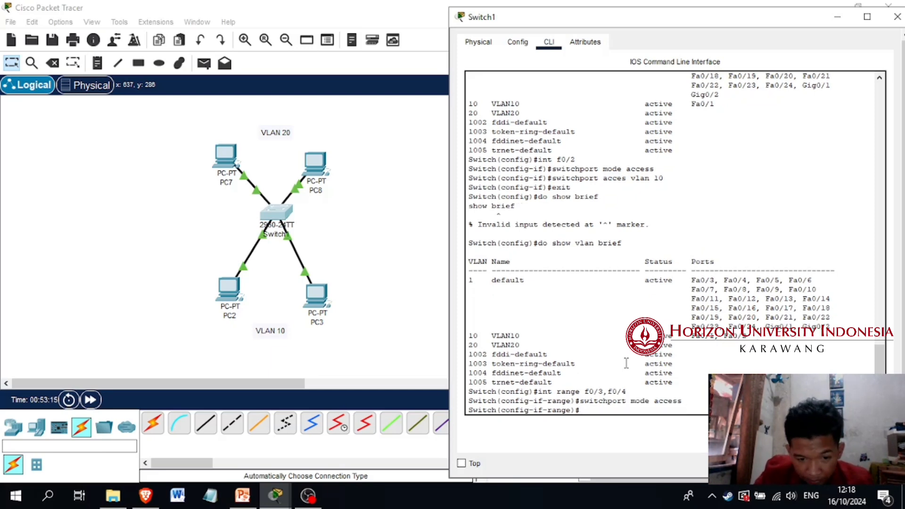
# Assign the f0/3,f0/4 range to access VLAN 20 and exit to global configuration mode
pyautogui.write('swithc')
pyautogui.press('BackSpace')
pyautogui.press('BackSpace')
pyautogui.write('ch')
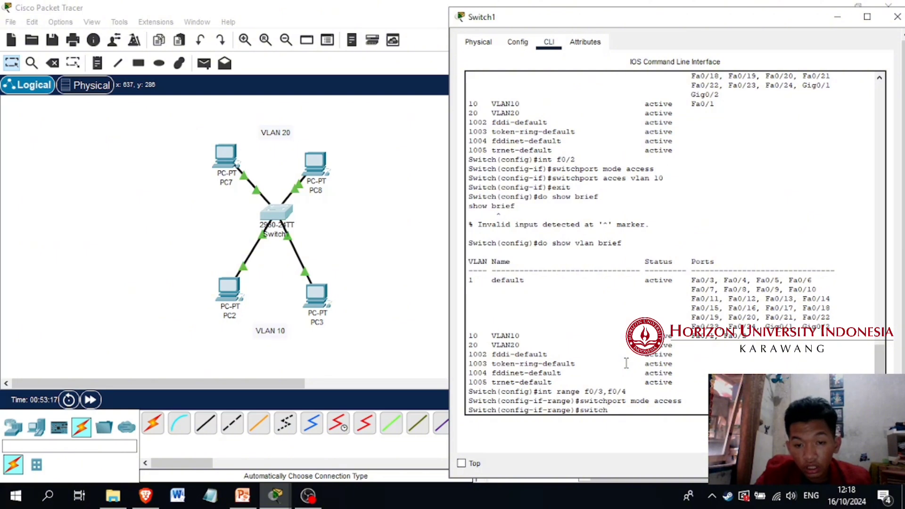
pyautogui.write('port access vlan 20')
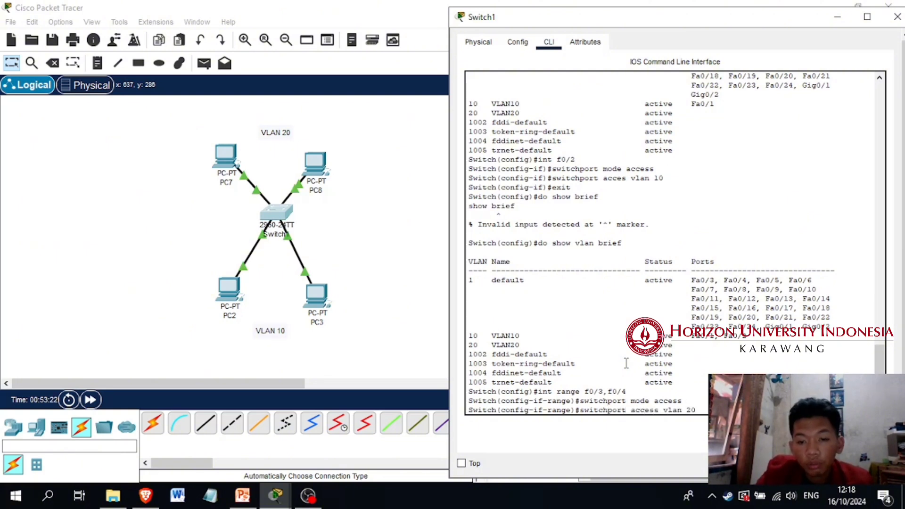
pyautogui.press('Return')
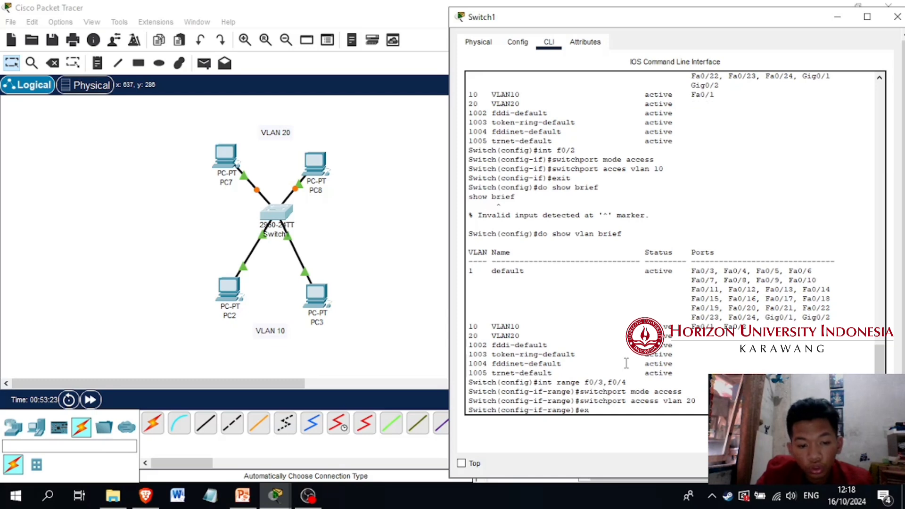
pyautogui.write('exit')
pyautogui.press('Return')
# Display the brief VLAN table with "do show vlan brief" to check the ports assigned to VLAN 20
pyautogui.write('do show ')
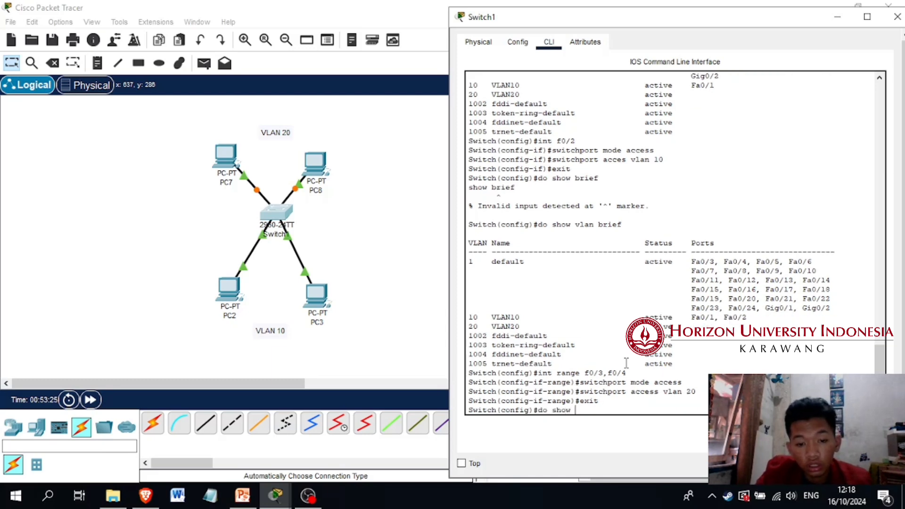
pyautogui.write('vlan brief')
pyautogui.press('Return')
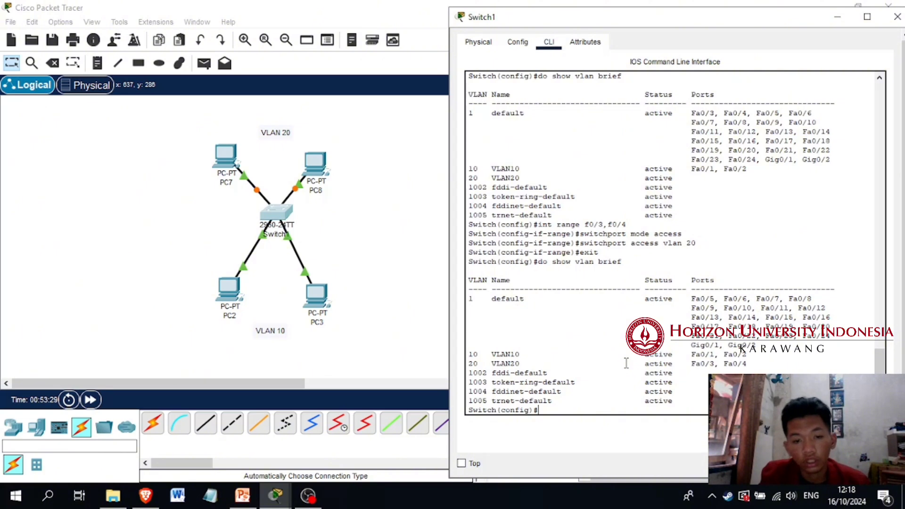
# Return to the topology workspace and delete Scenario 0's PDU test entries
pyautogui.click(395, 276)
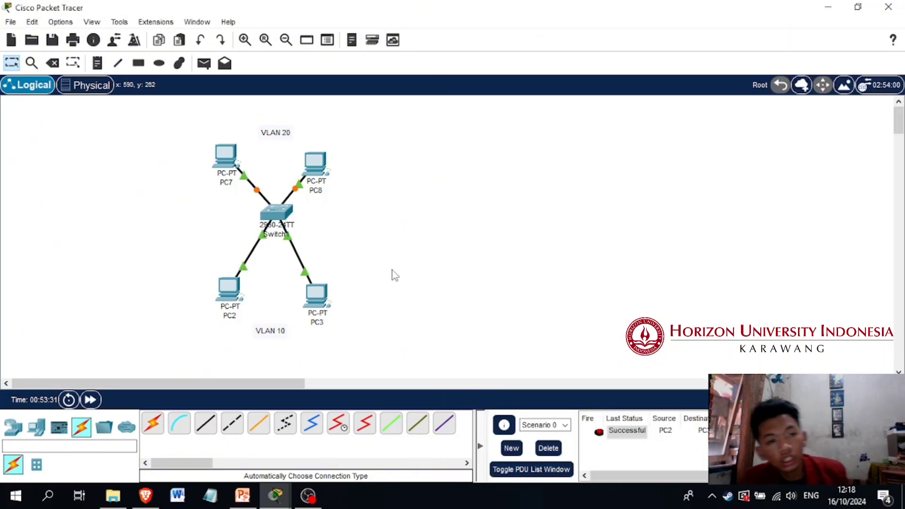
pyautogui.click(549, 449)
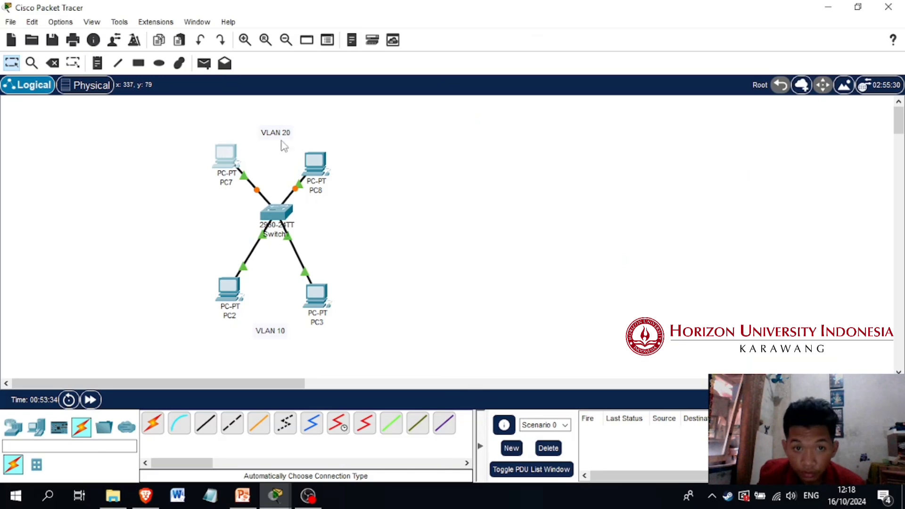
# Set PC7's IPv4 address to 192.168.20.2 with subnet mask 255.255.255.0, and close its window
pyautogui.click(234, 157)
pyautogui.click(369, 48)
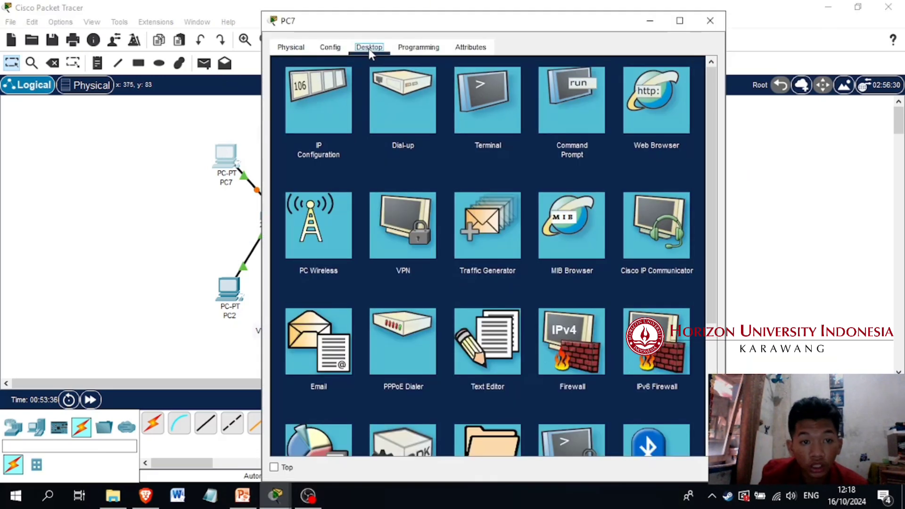
pyautogui.click(332, 131)
pyautogui.click(432, 140)
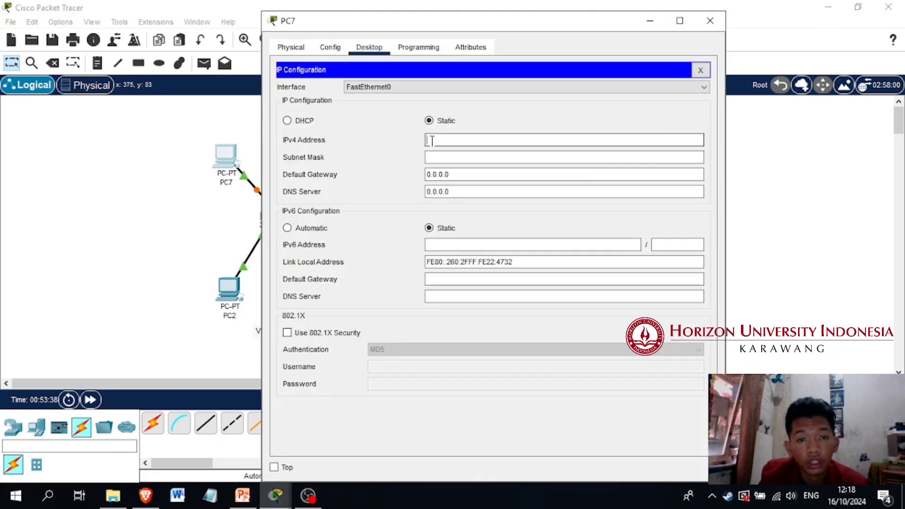
pyautogui.write('192.168')
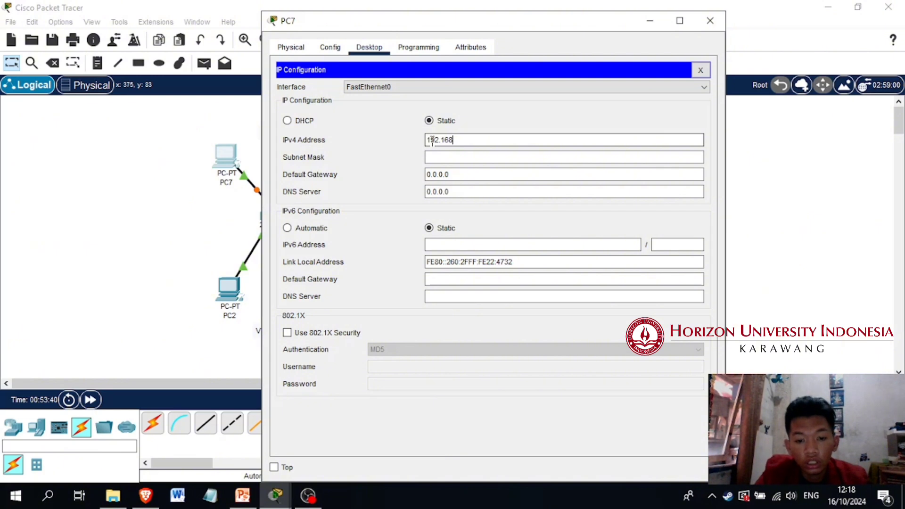
pyautogui.write('.20.1')
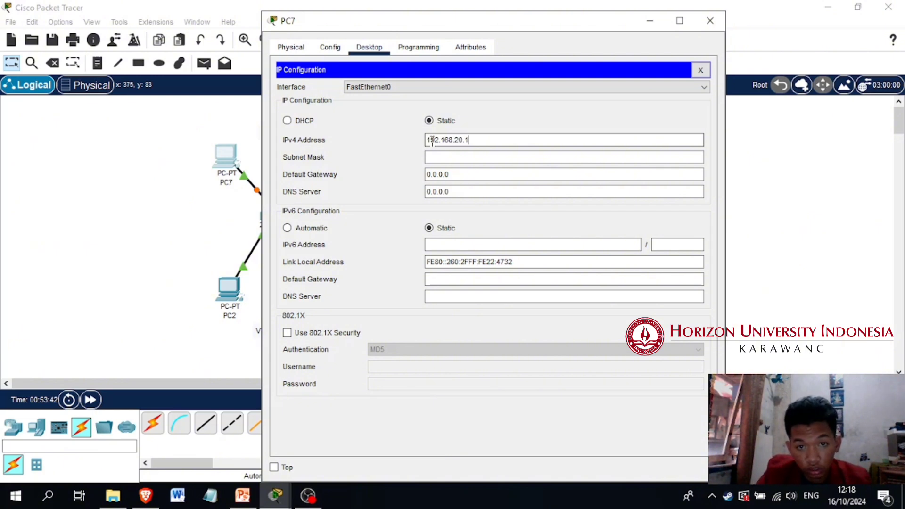
pyautogui.press('BackSpace')
pyautogui.write('2')
pyautogui.press('Tab')
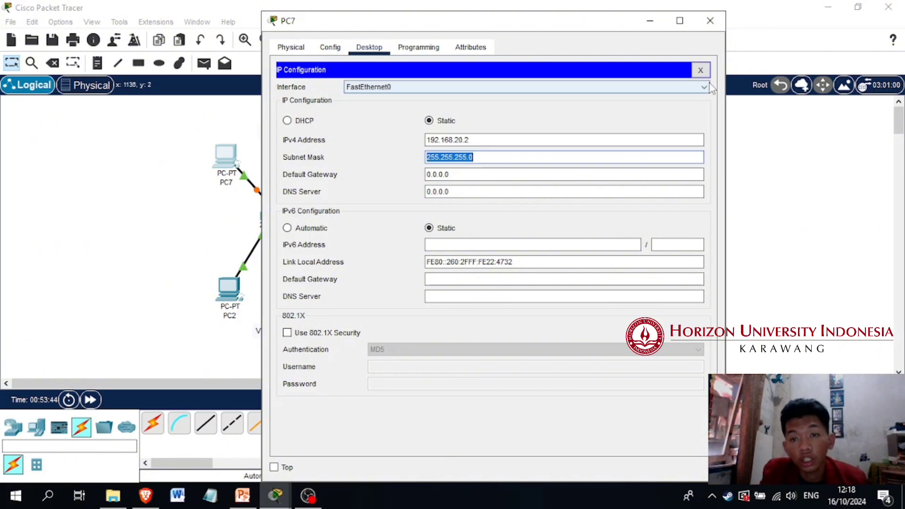
pyautogui.click(700, 70)
pyautogui.click(710, 20)
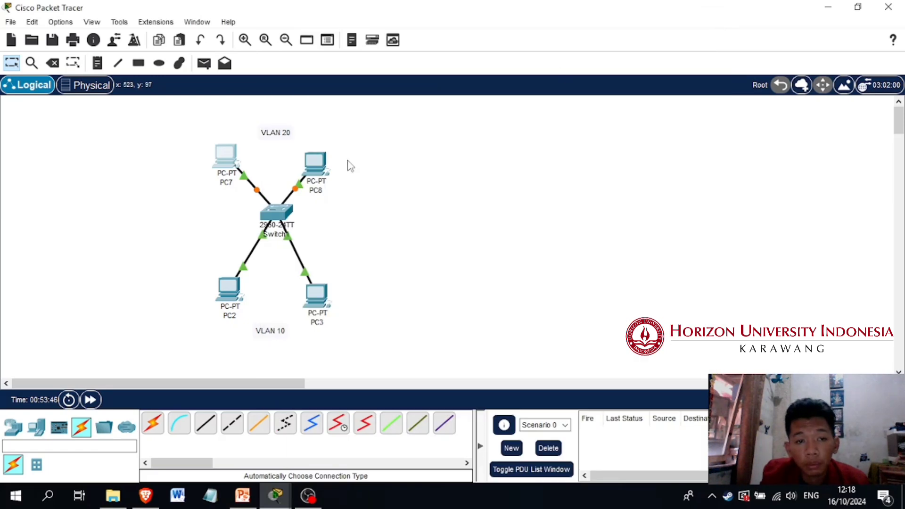
# Set PC8's IPv4 address to 192.168.20.3 with subnet mask 255.255.255.0, and close its window
pyautogui.click(329, 163)
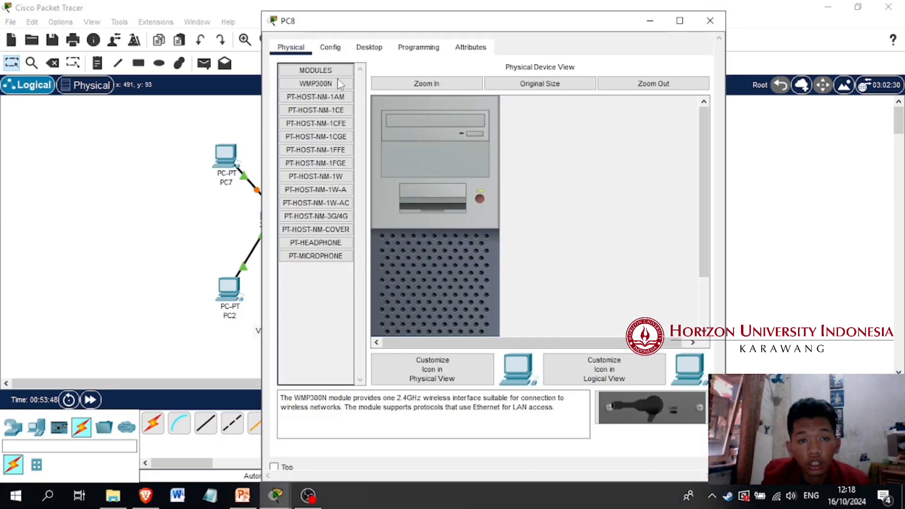
pyautogui.click(369, 47)
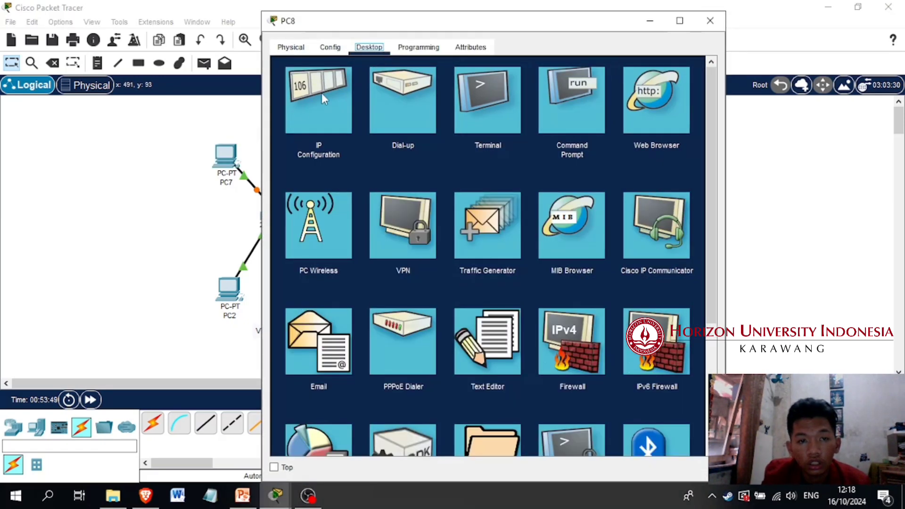
pyautogui.click(291, 113)
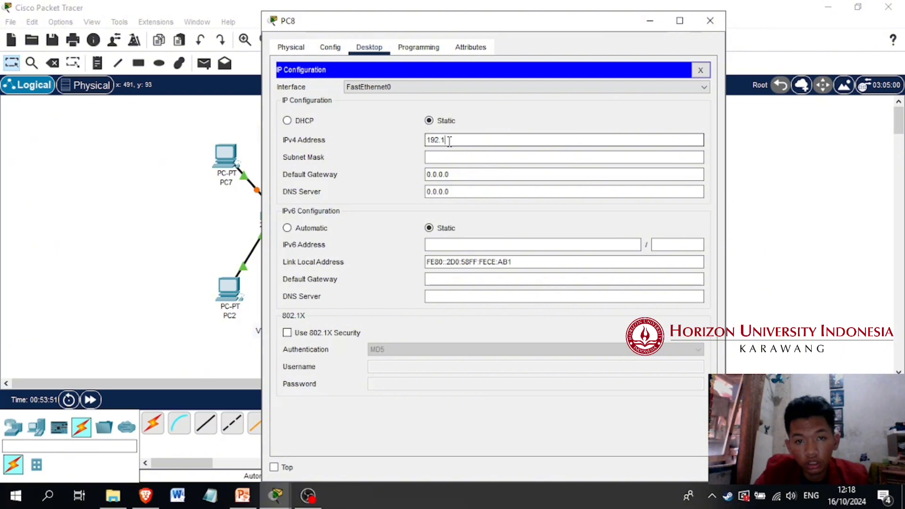
pyautogui.click(449, 139)
pyautogui.write('192.168.20.3')
pyautogui.press('Tab')
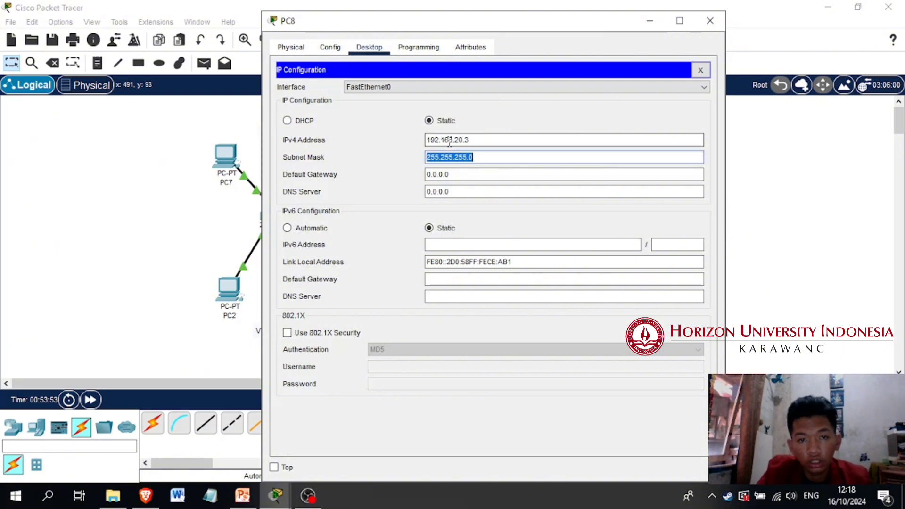
pyautogui.click(701, 70)
pyautogui.click(710, 21)
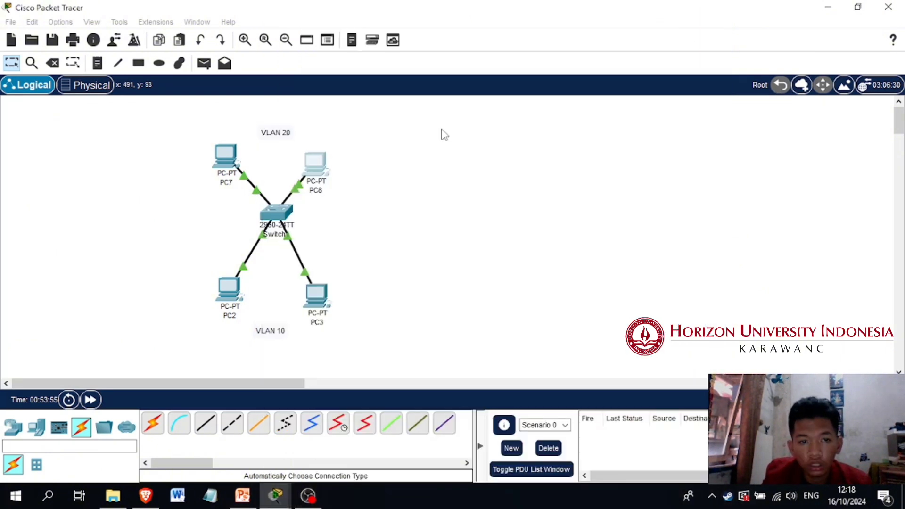
# Test connectivity between the VLANs by sending a simple PDU from PC7 to PC3
pyautogui.click(203, 66)
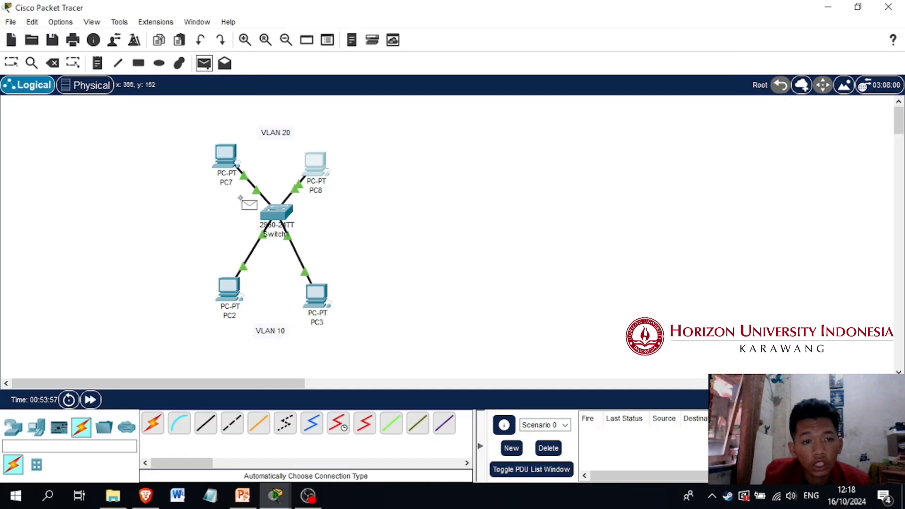
pyautogui.click(225, 157)
pyautogui.click(324, 296)
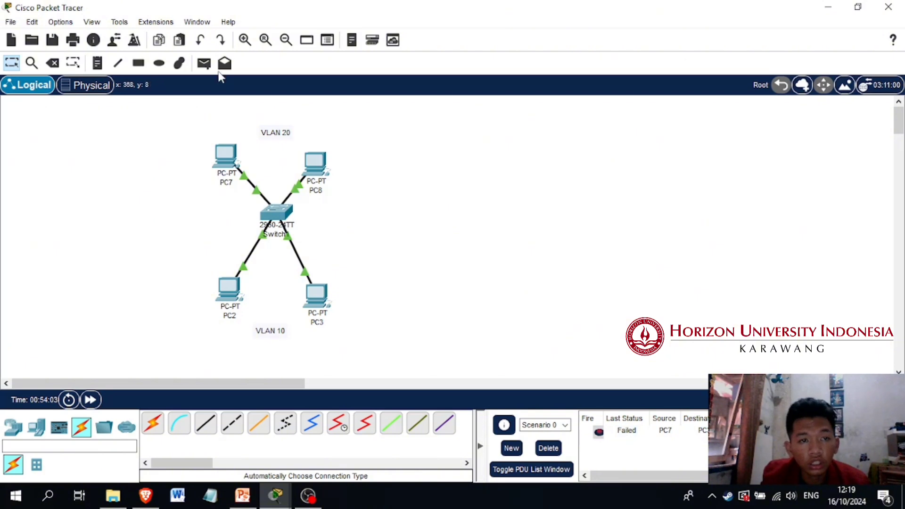
# Test connectivity within VLAN 20 with a simple PDU from PC7 to PC8, and delete the scenario's PDU entries
pyautogui.click(204, 63)
pyautogui.click(226, 156)
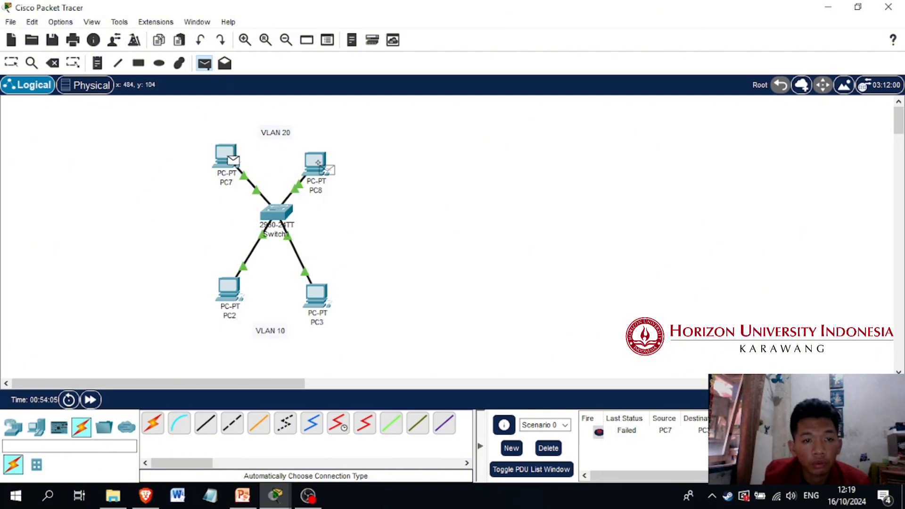
pyautogui.click(317, 163)
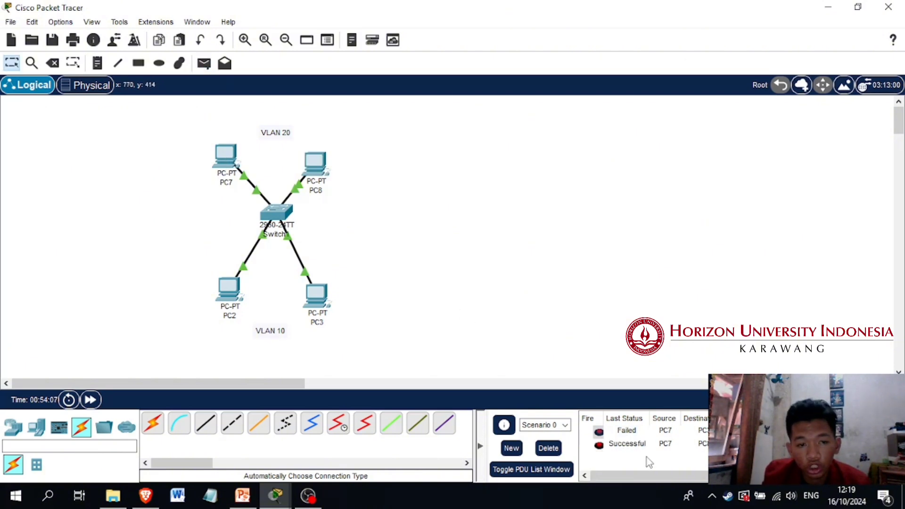
pyautogui.click(556, 449)
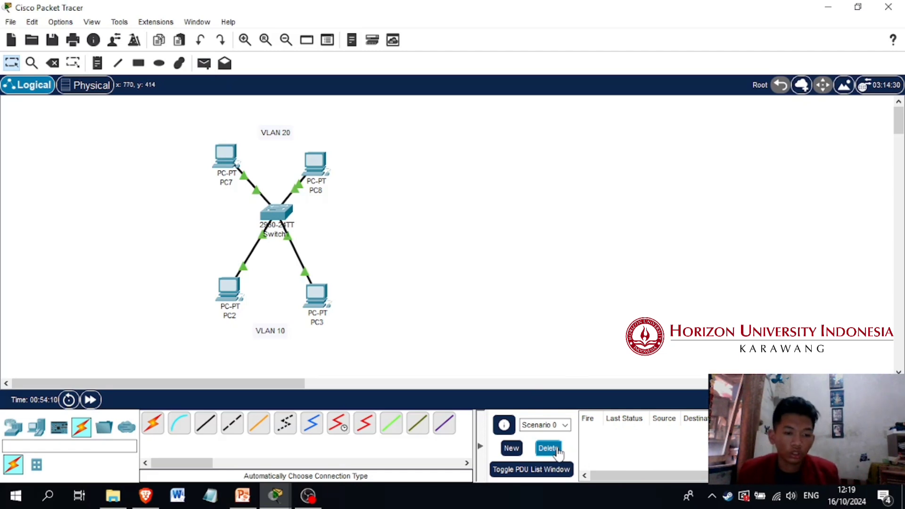
# Switch to the PowerPoint presentation and show slide 12, the question about connecting VLANs using a router
pyautogui.click(242, 495)
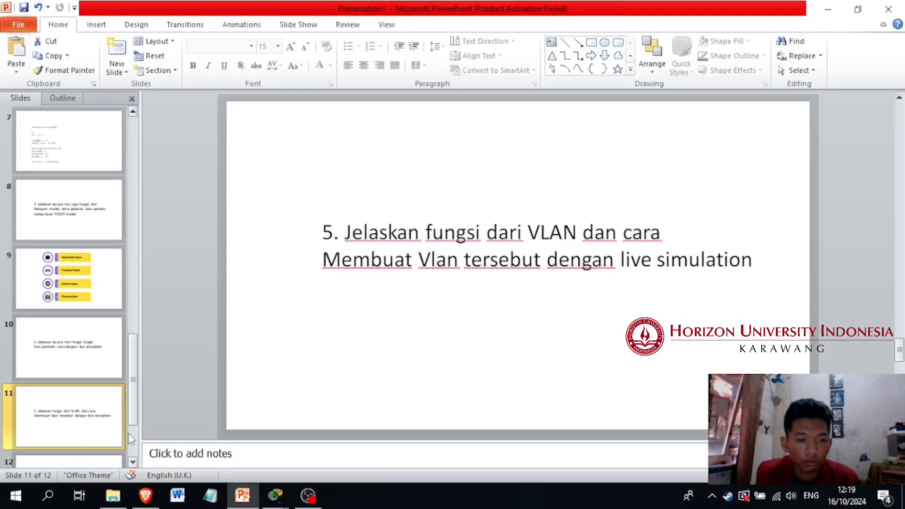
pyautogui.scroll(-1, 119, 433)
pyautogui.click(111, 430)
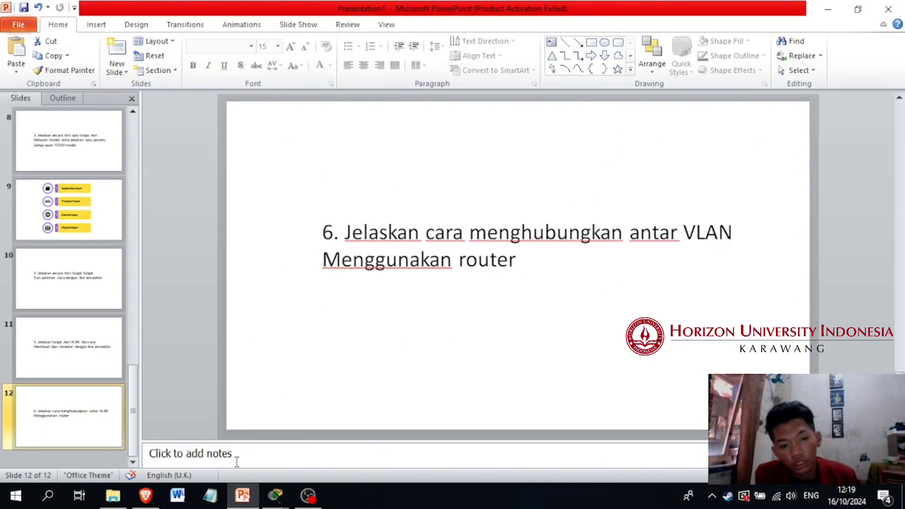
# Return to the Cisco Packet Tracer topology and test connectivity between VLAN 20 and VLAN 10 with a simple PDU from PC7 to PC3
pyautogui.moveTo(278, 504)
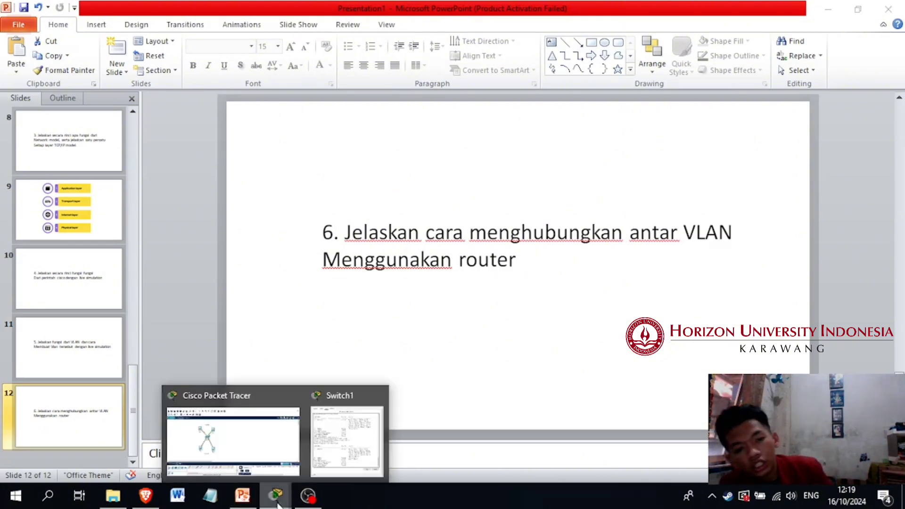
pyautogui.click(273, 437)
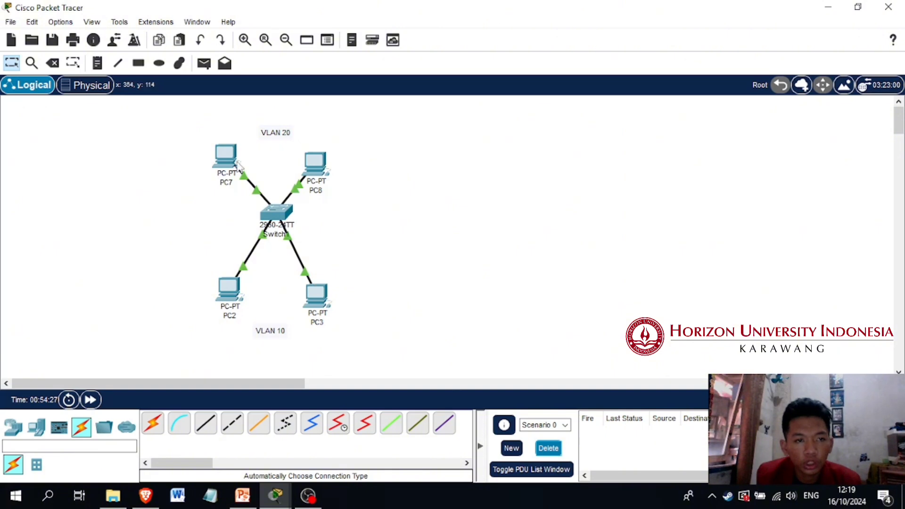
pyautogui.click(204, 63)
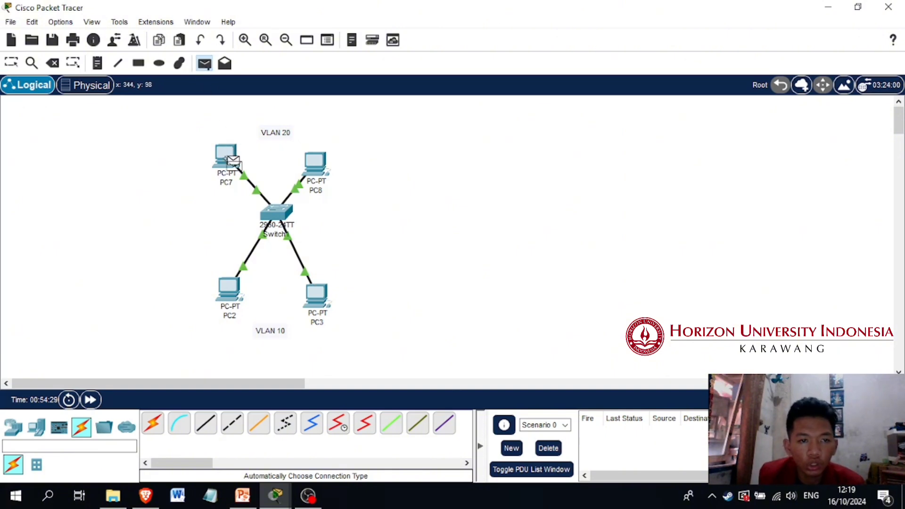
pyautogui.click(231, 160)
pyautogui.click(316, 295)
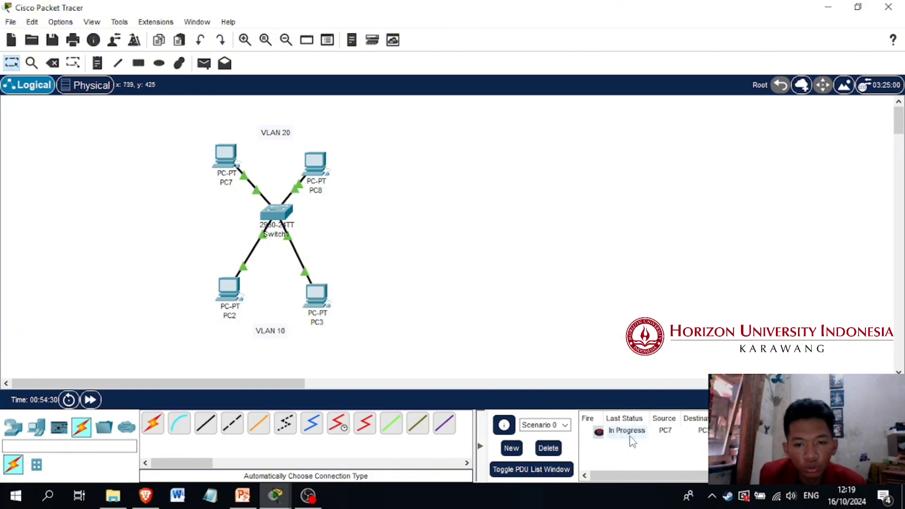
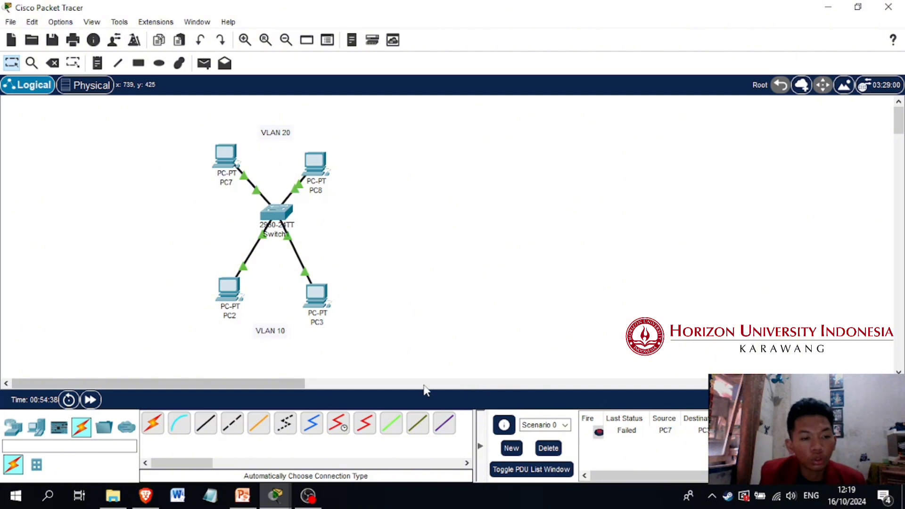
# Add a 2811 router to the workspace beside PC7
pyautogui.click(36, 426)
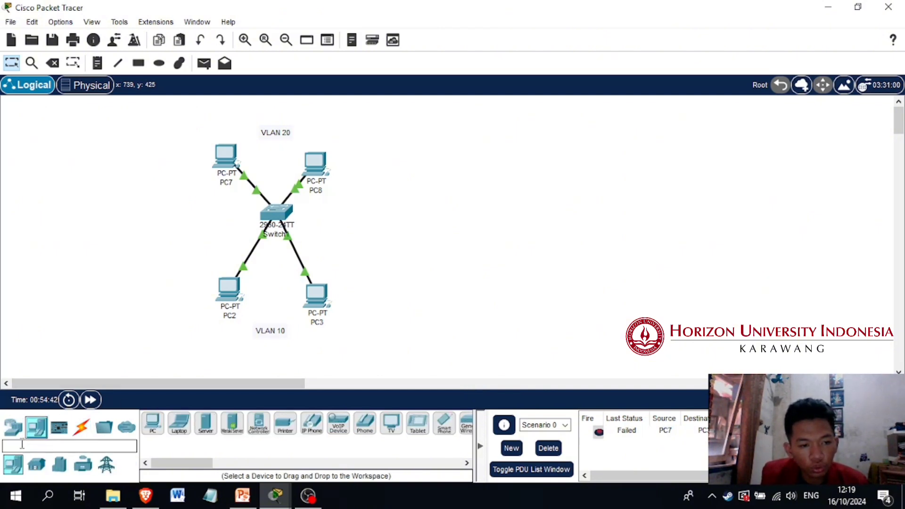
pyautogui.click(13, 427)
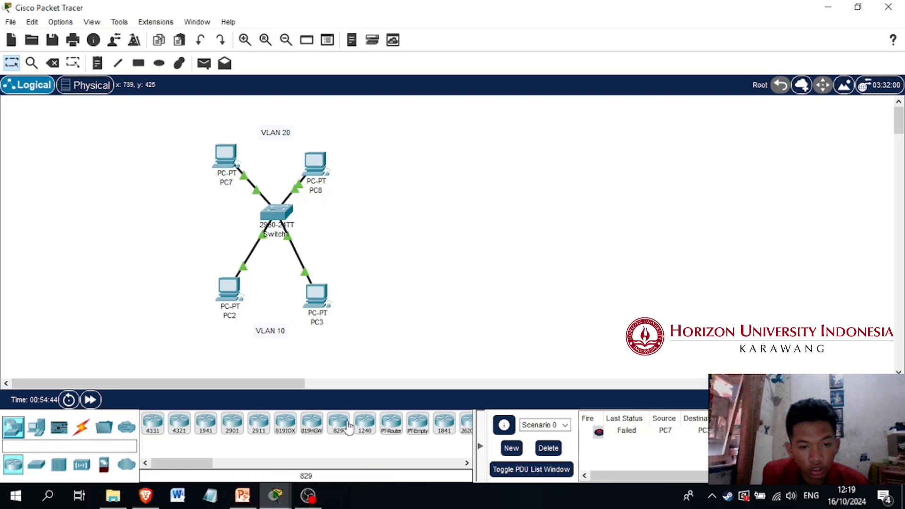
pyautogui.click(251, 464)
pyautogui.moveTo(221, 463); pyautogui.dragTo(199, 463)
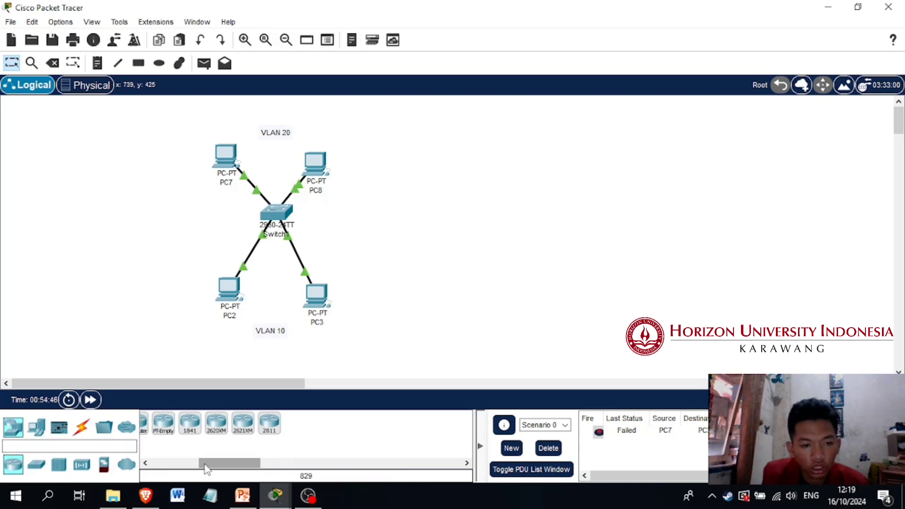
pyautogui.moveTo(269, 423); pyautogui.dragTo(168, 136)
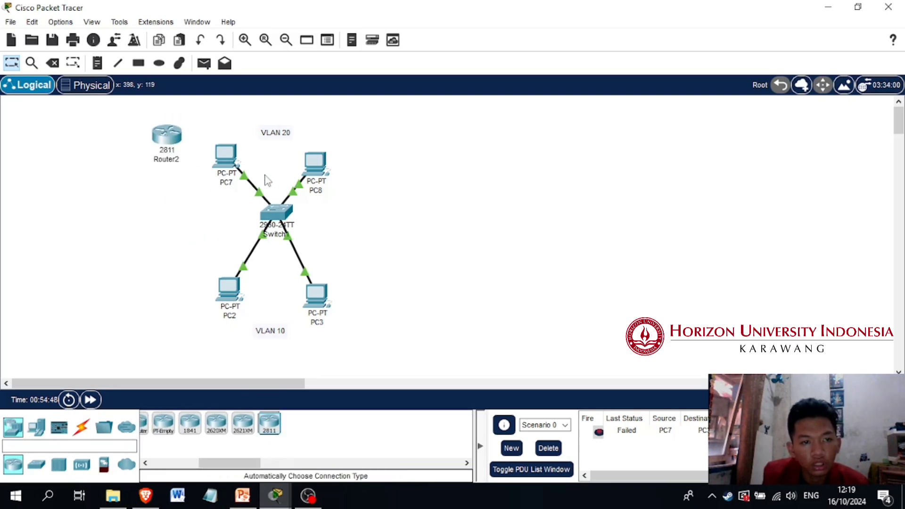
# Arrange PC2, PC3, PC7 and PC8 in a row below the switch, with the VLAN 10 and VLAN 20 labels under their pairs
pyautogui.moveTo(185, 261); pyautogui.dragTo(236, 266)
pyautogui.click(200, 124)
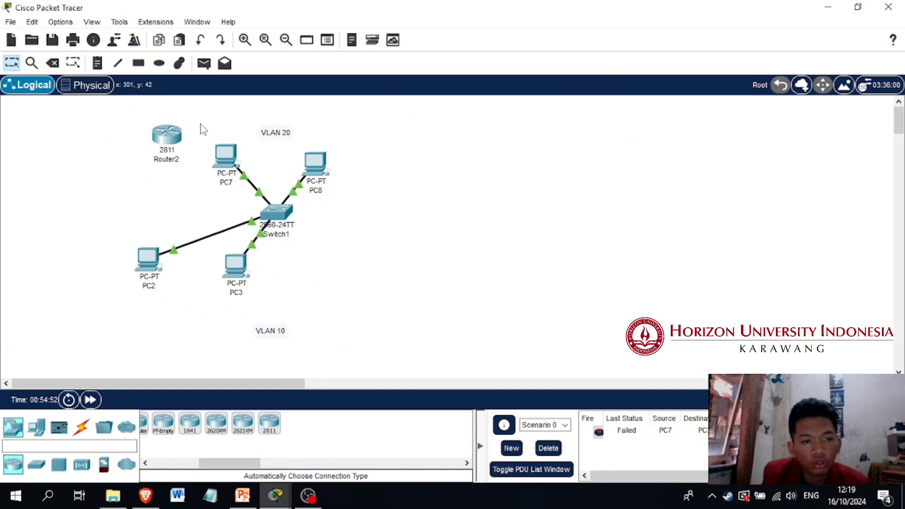
pyautogui.moveTo(200, 167); pyautogui.dragTo(408, 277)
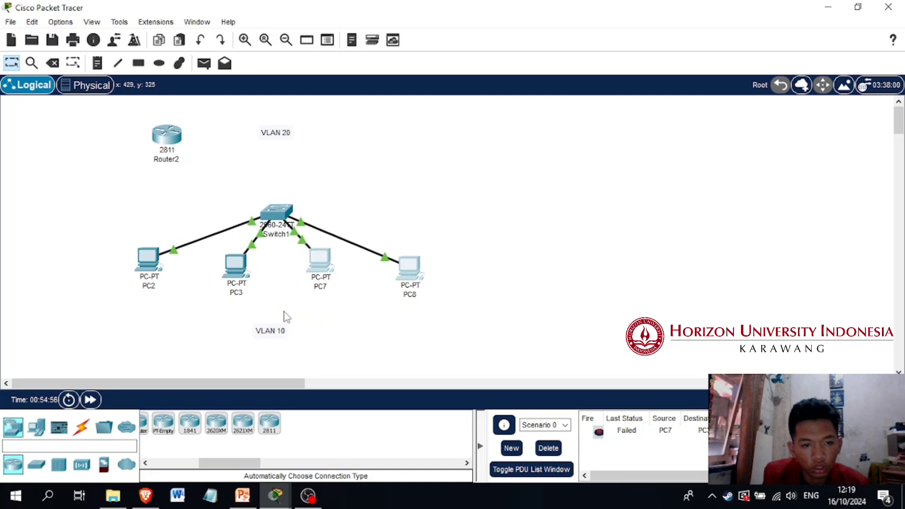
pyautogui.click(286, 316)
pyautogui.moveTo(263, 337); pyautogui.dragTo(187, 307)
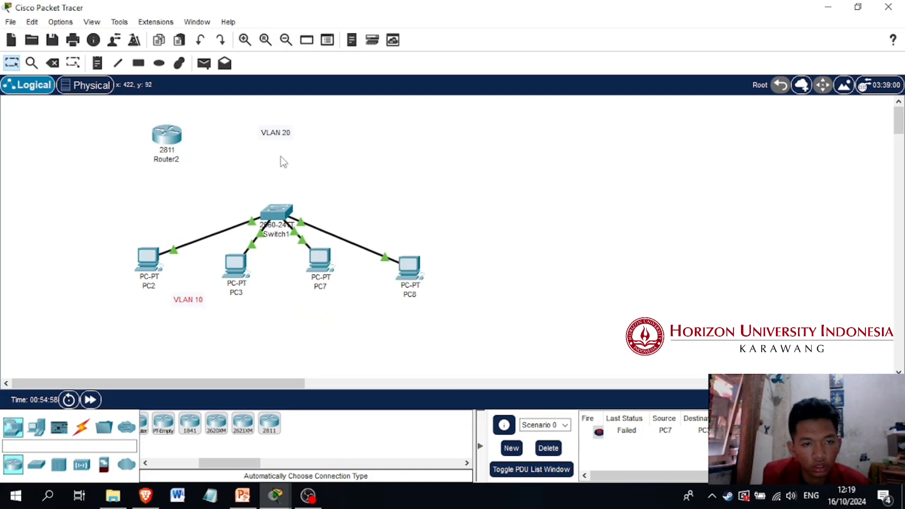
pyautogui.moveTo(275, 138); pyautogui.dragTo(361, 309)
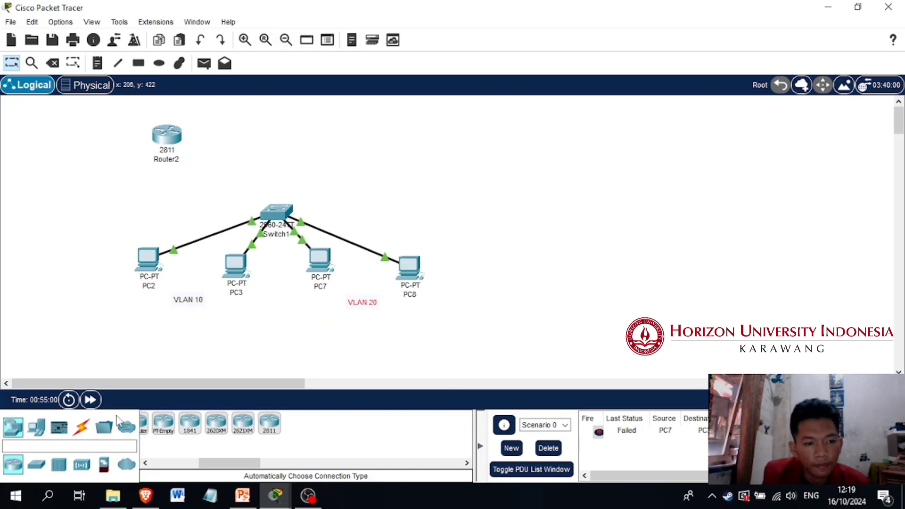
# Connect the router's FastEthernet0/0 to the switch's FastEthernet0/5 with a copper cross-over cable, and move the router closer above the switch
pyautogui.click(81, 427)
pyautogui.click(232, 423)
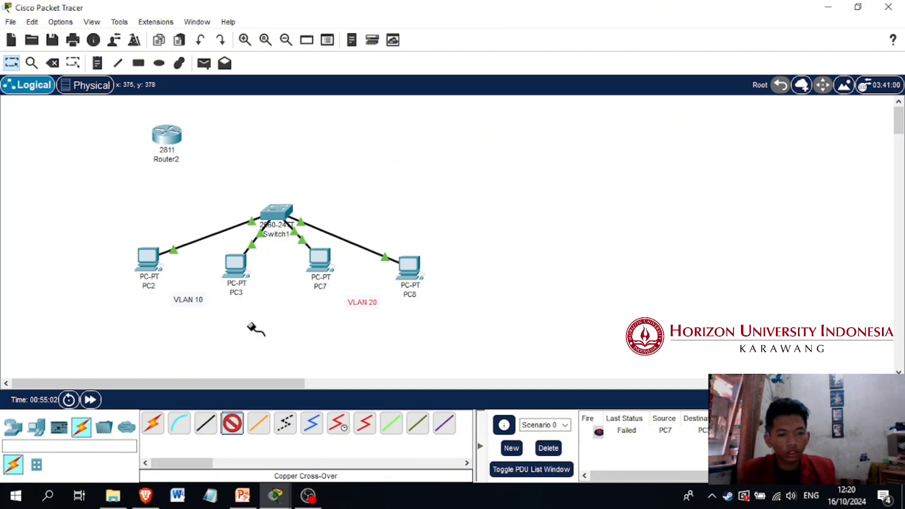
pyautogui.click(167, 137)
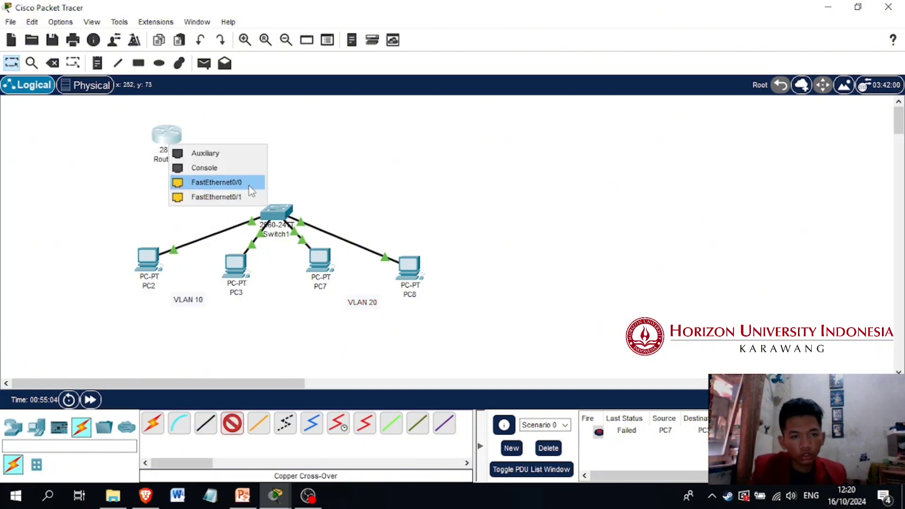
pyautogui.click(217, 182)
pyautogui.click(278, 215)
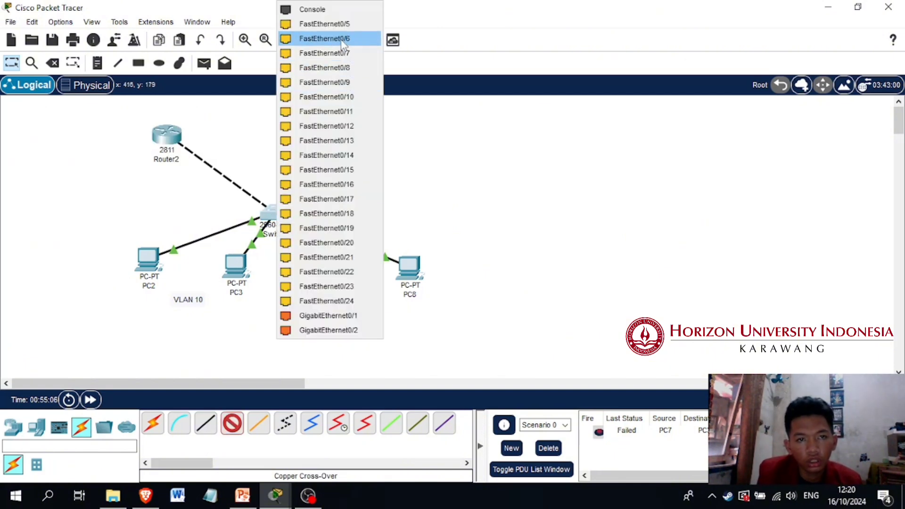
pyautogui.click(339, 25)
pyautogui.moveTo(169, 137); pyautogui.dragTo(238, 137)
# Open the 2811 router's command line and answer no to the initial configuration dialog
pyautogui.click(237, 136)
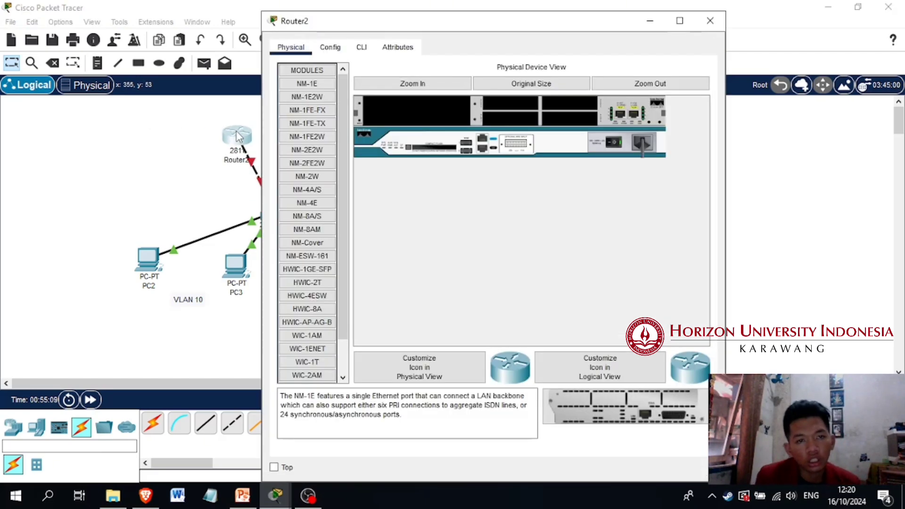
pyautogui.click(361, 47)
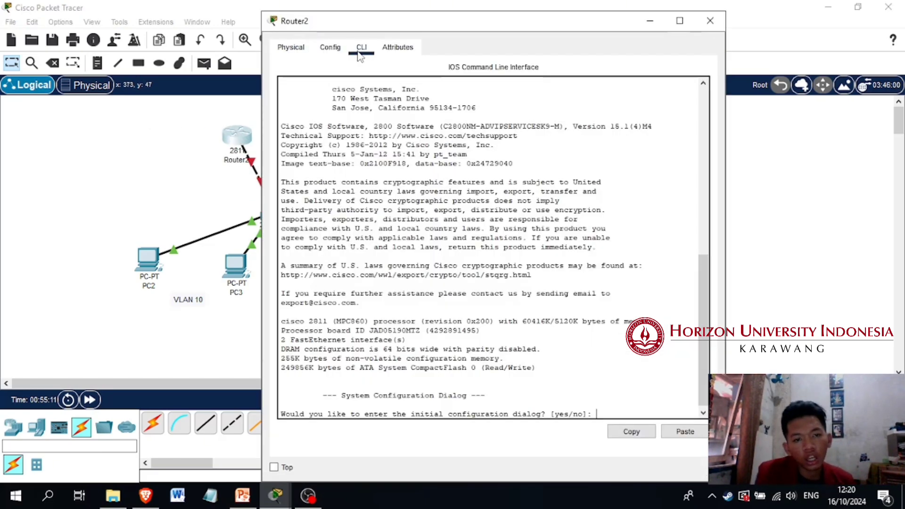
pyautogui.write('no')
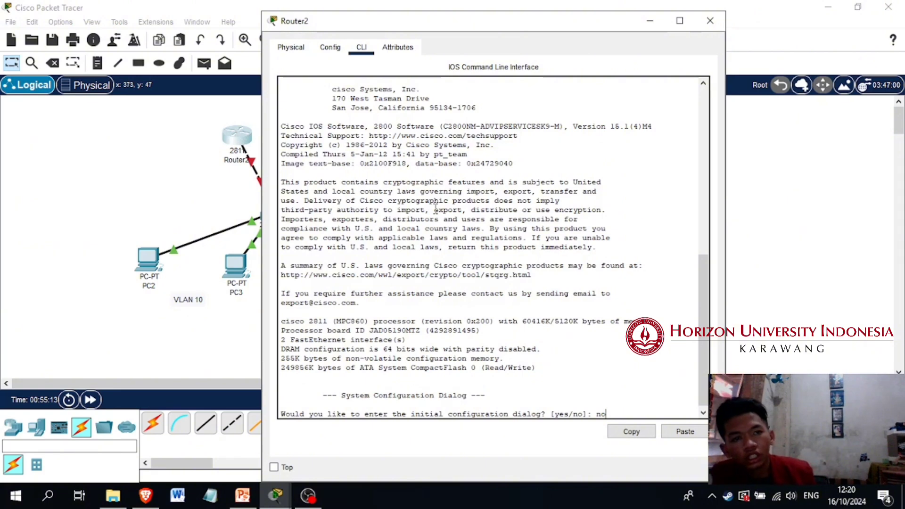
pyautogui.press('Return')
pyautogui.press('Return')
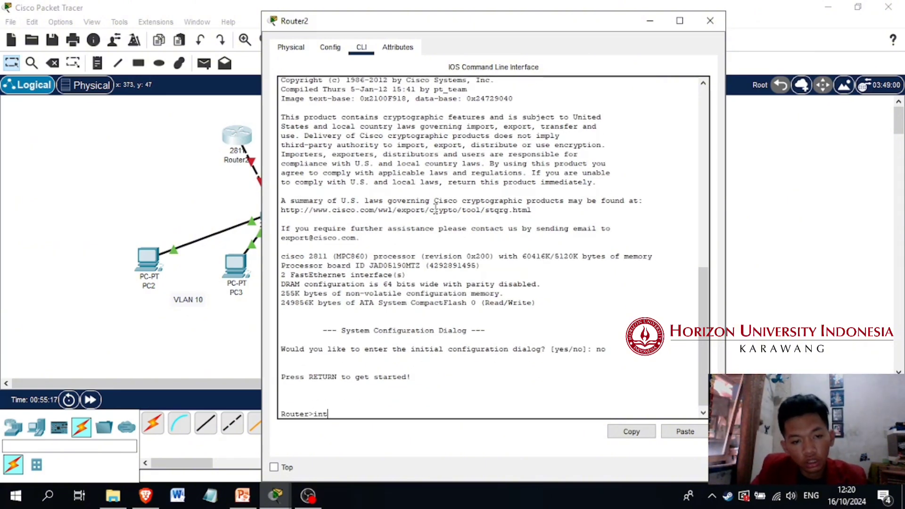
# Enter global configuration mode on the router and enable interface f0/0 with no shutdown
pyautogui.write('en')
pyautogui.press('Return')
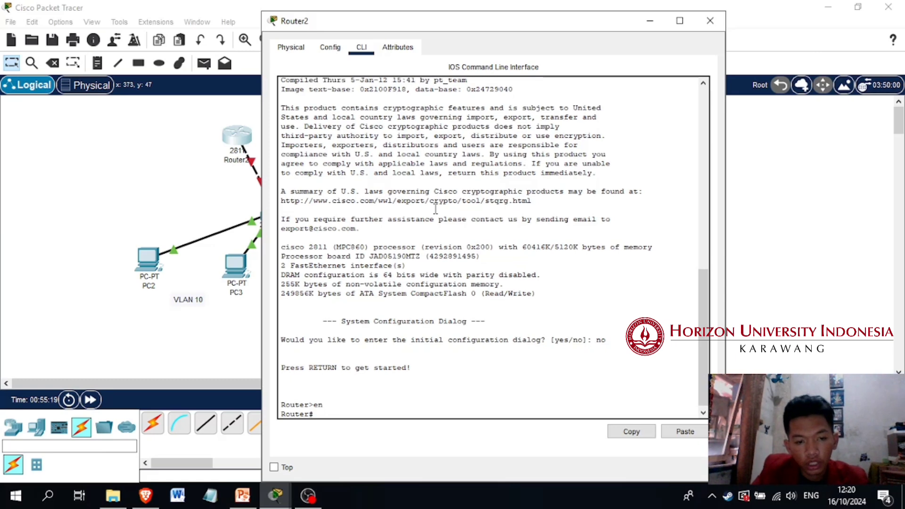
pyautogui.write('conf t')
pyautogui.press('Return')
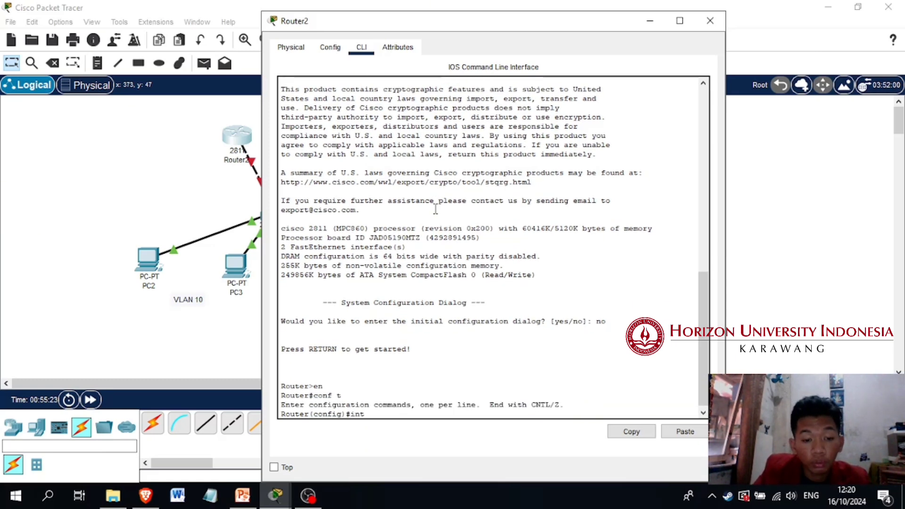
pyautogui.write('int f0/0')
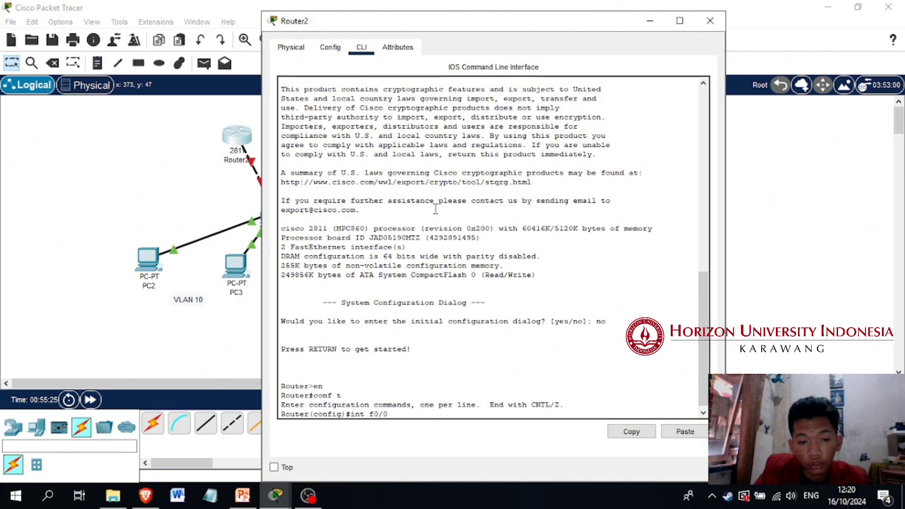
pyautogui.press('Return')
pyautogui.write('nfig-if)#no shutdow')
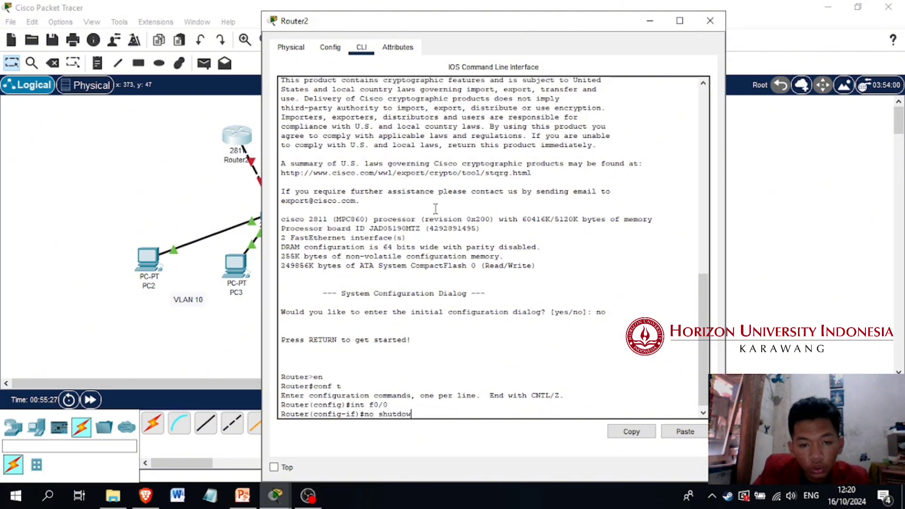
pyautogui.write('n')
pyautogui.press('Return')
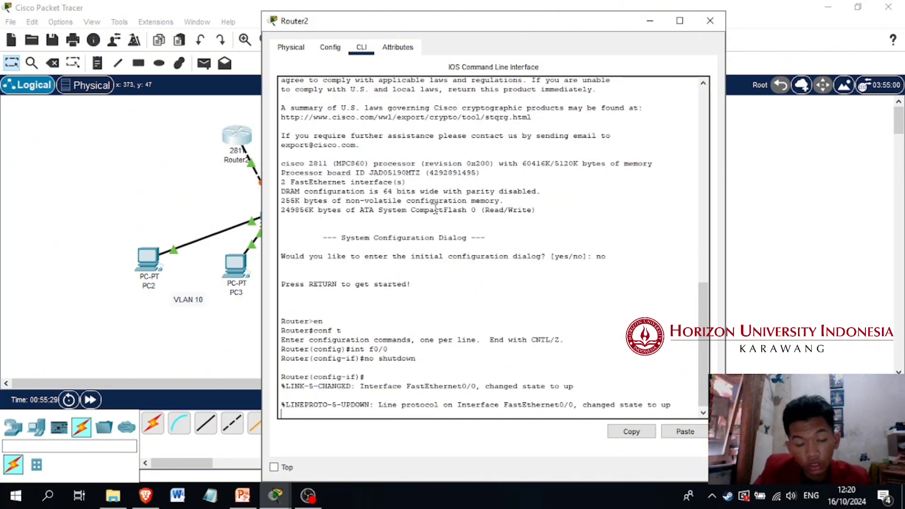
# Set interface f0/5 on Switch1 to trunk mode with switchport mode trunk
pyautogui.click(221, 210)
pyautogui.click(266, 215)
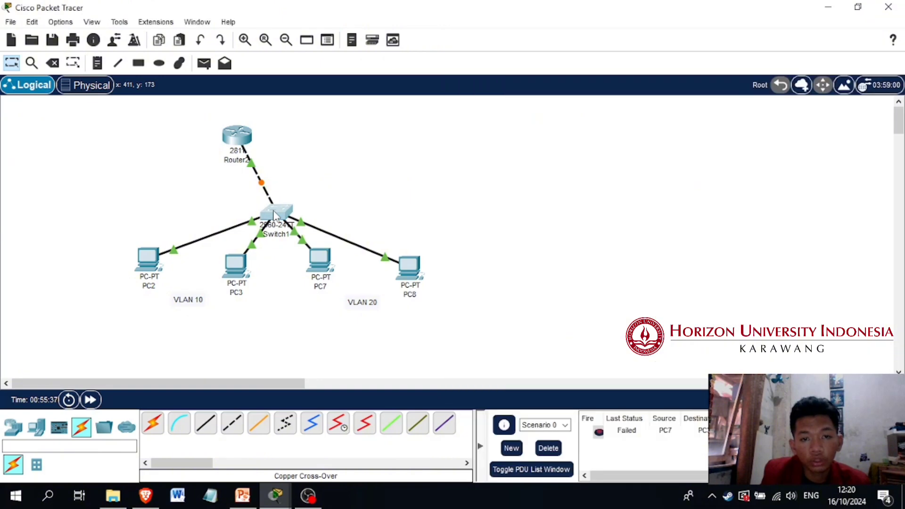
pyautogui.press('Return')
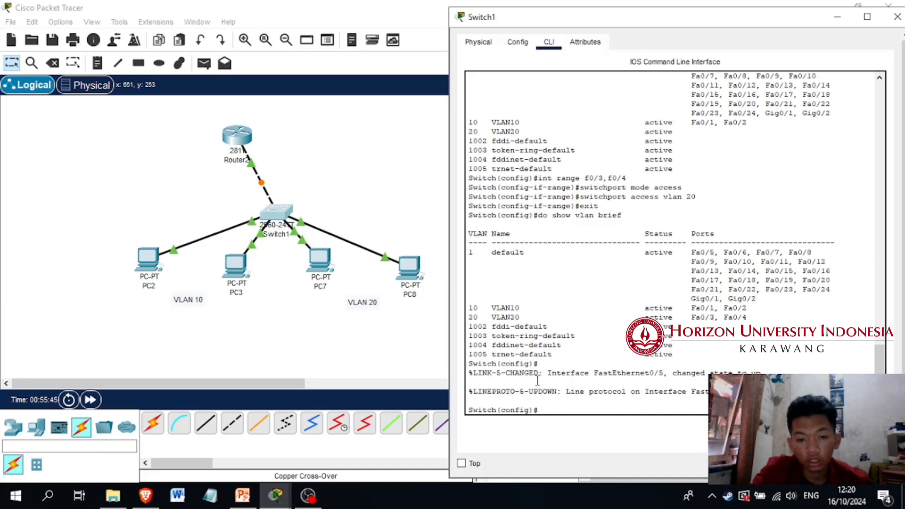
pyautogui.write('int f0/')
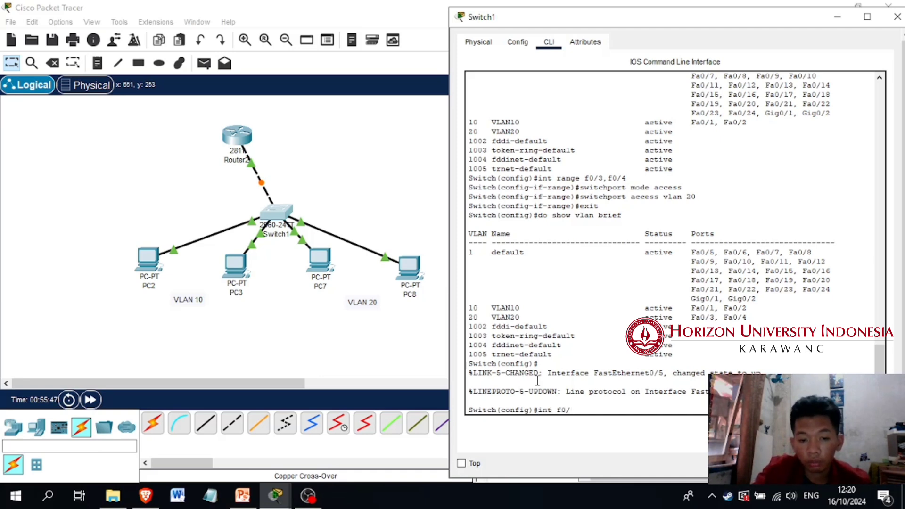
pyautogui.write('5')
pyautogui.press('Return')
pyautogui.write('swi')
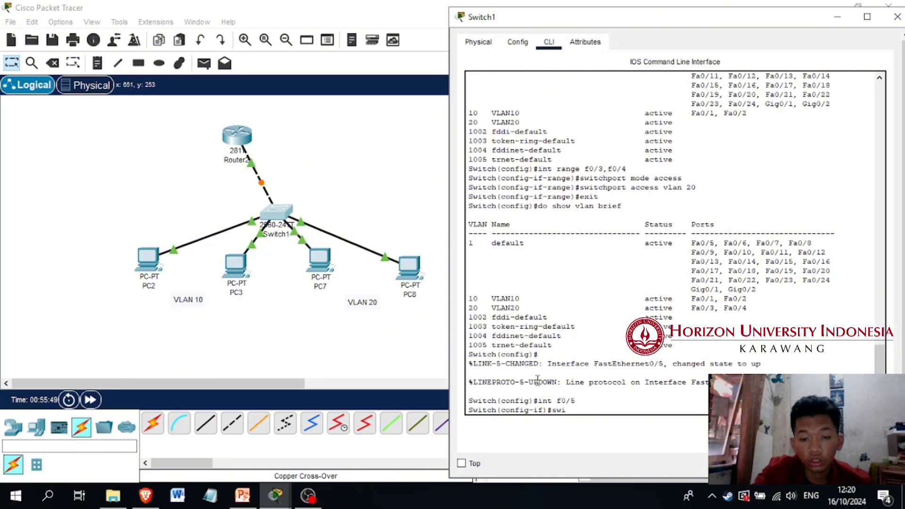
pyautogui.write('tchport mode trunk')
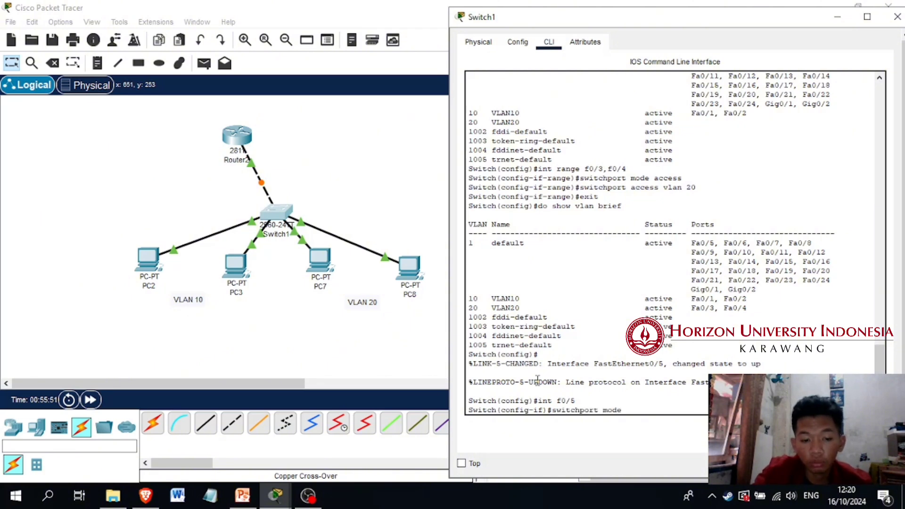
pyautogui.press('Return')
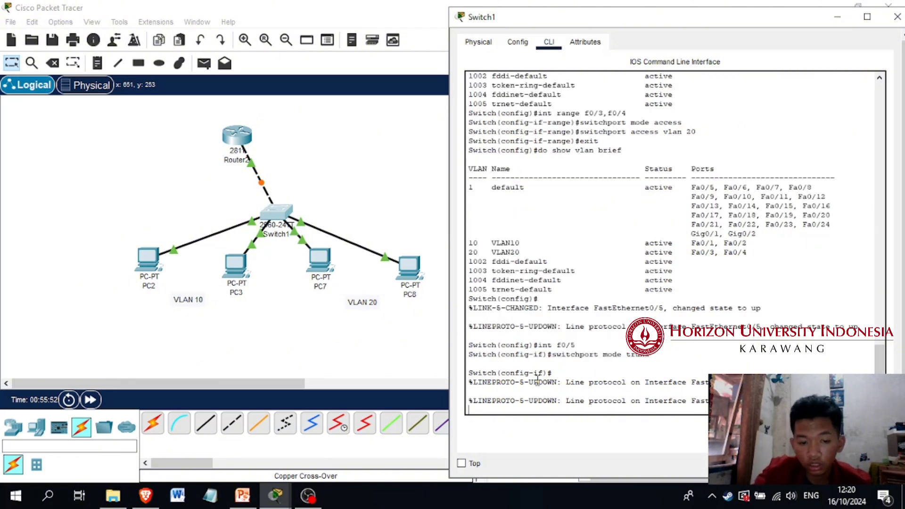
# Assign IP address 192.168.1.1 with mask 255.255.255.0 to the router's f0/0 interface
pyautogui.click(246, 136)
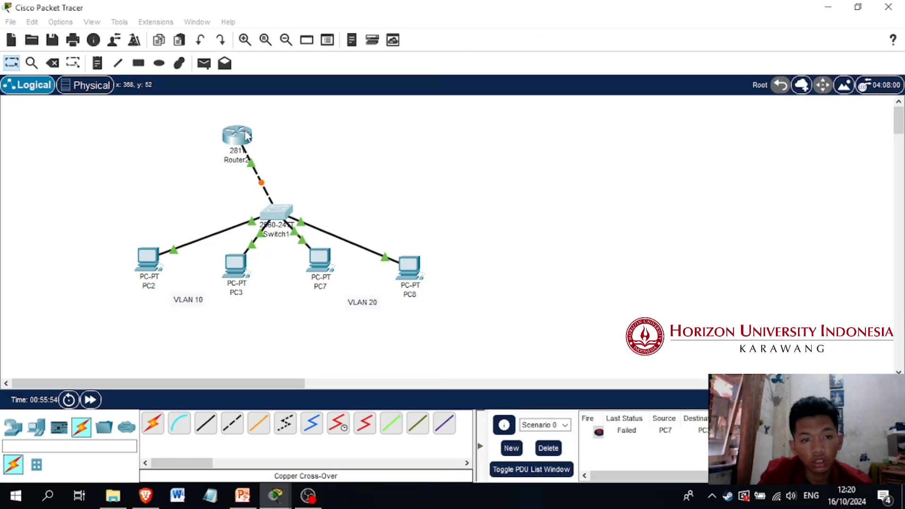
pyautogui.click(338, 344)
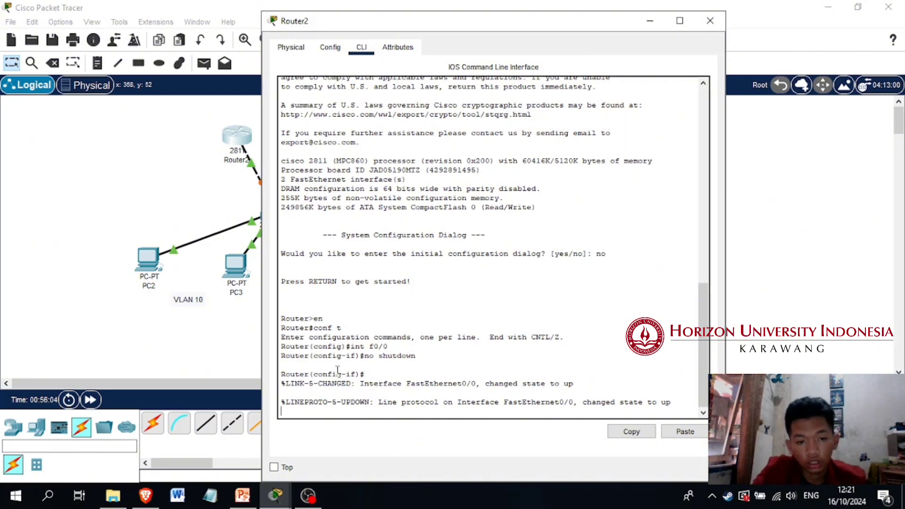
pyautogui.press('Return')
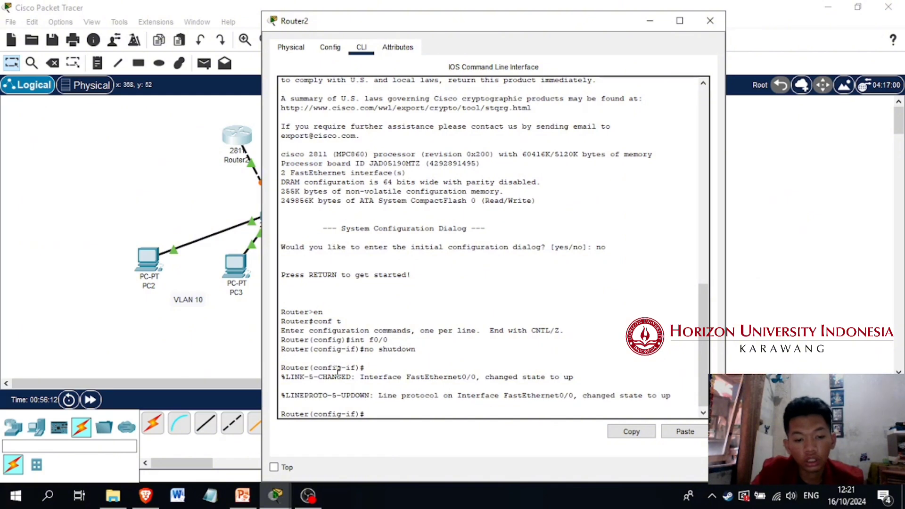
pyautogui.write('ip addres')
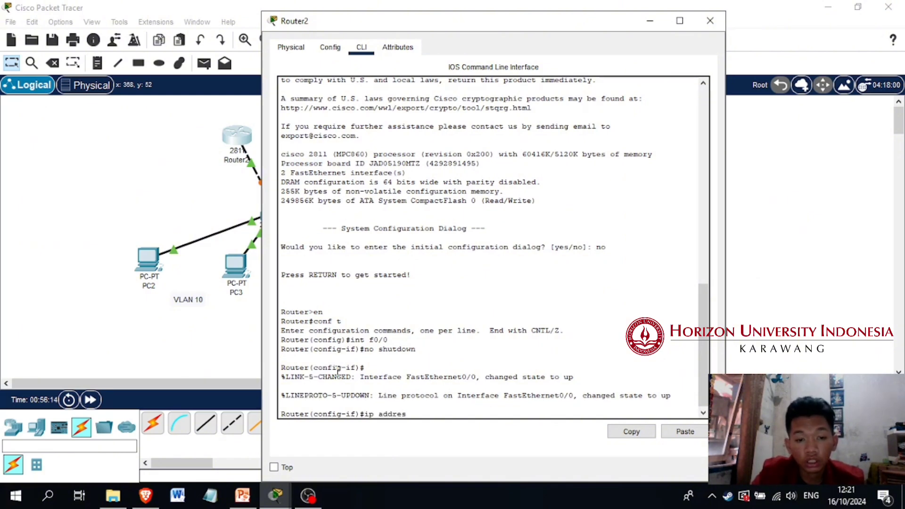
pyautogui.write('s 192.168.1.')
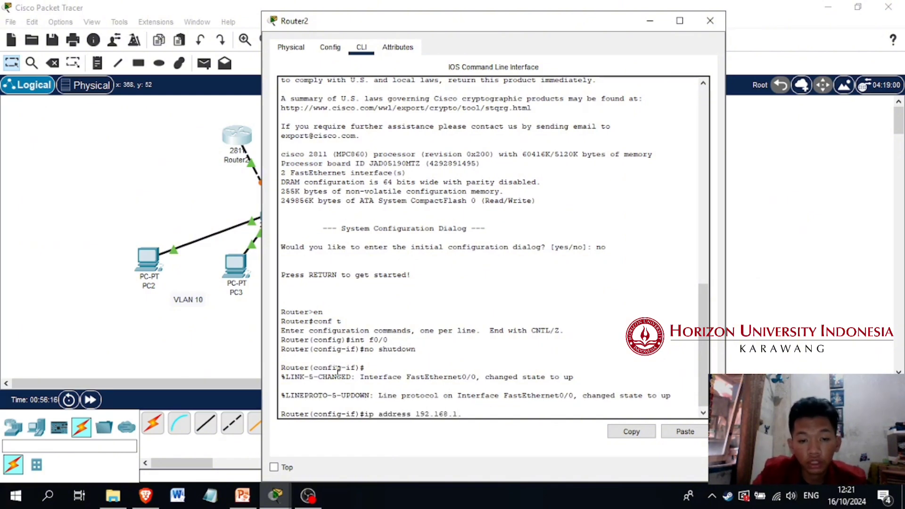
pyautogui.write('1')
pyautogui.write(' 255')
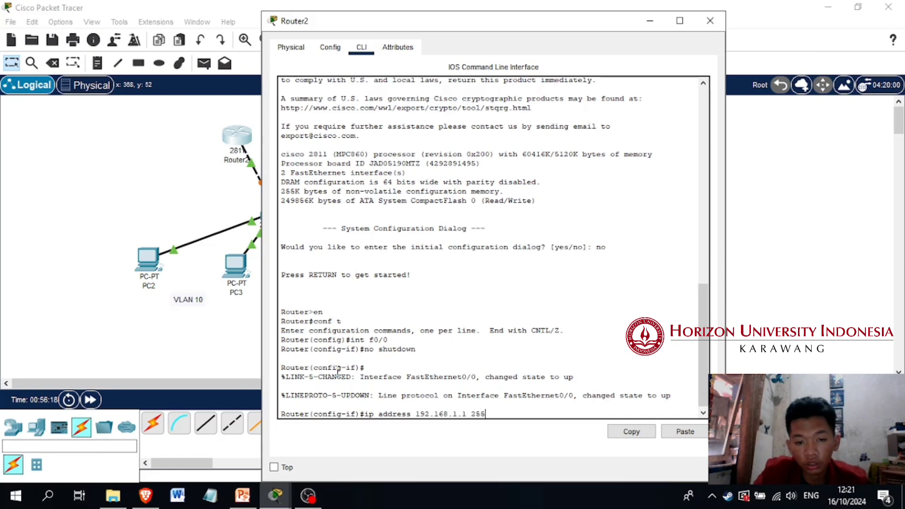
pyautogui.write('.255.255.0')
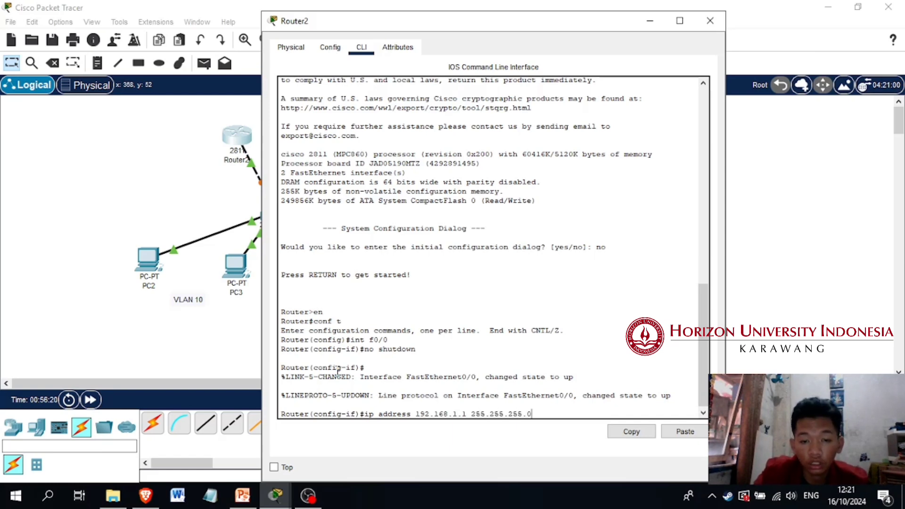
pyautogui.press('Return')
pyautogui.write('exi')
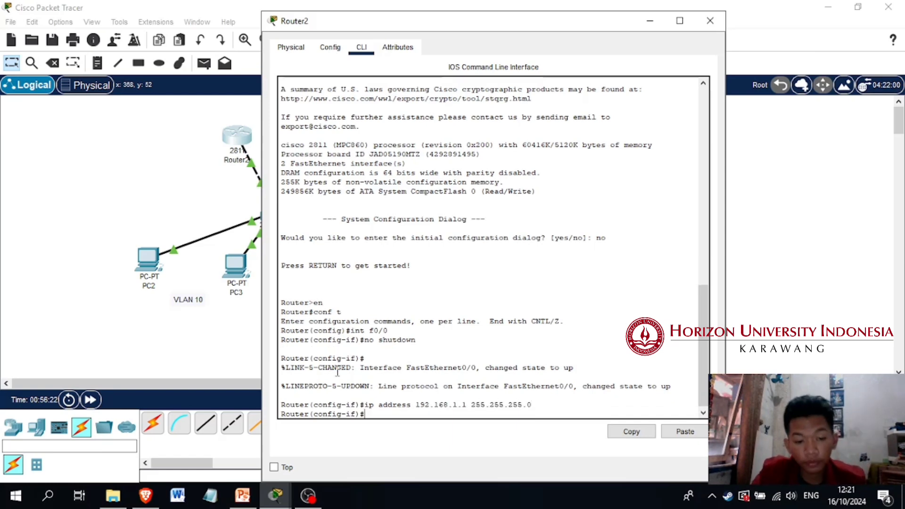
pyautogui.write('t')
pyautogui.press('BackSpace')
pyautogui.press('BackSpace')
pyautogui.press('BackSpace')
pyautogui.press('BackSpace')
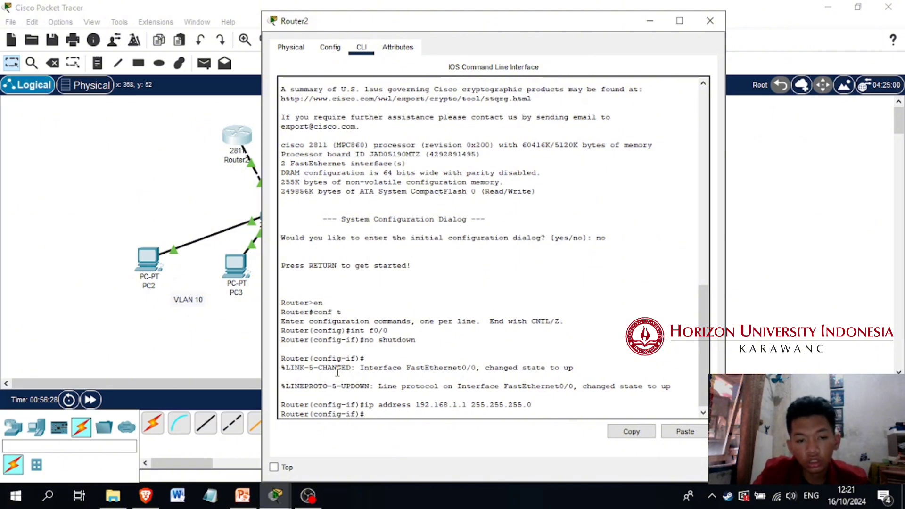
# Create subinterface f0/0.10 on the router and enter its configuration mode
pyautogui.write('int')
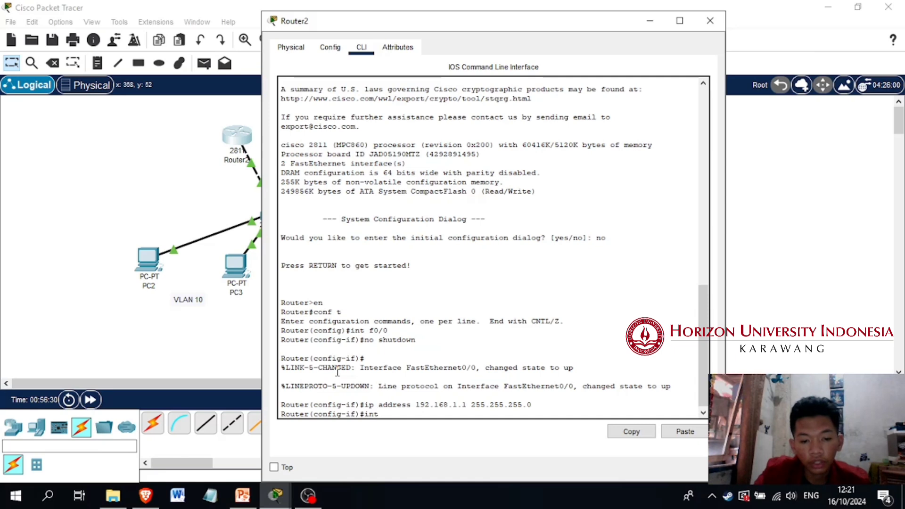
pyautogui.write(' f0/0.')
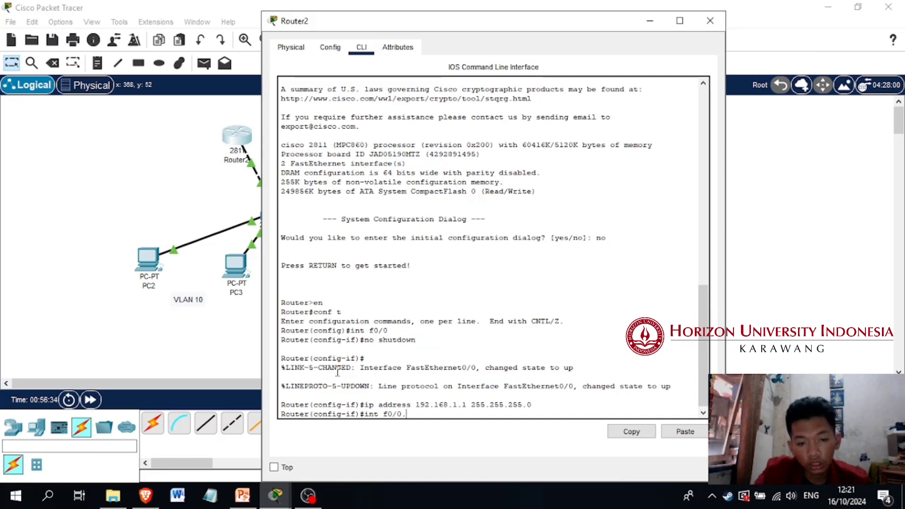
pyautogui.write('10')
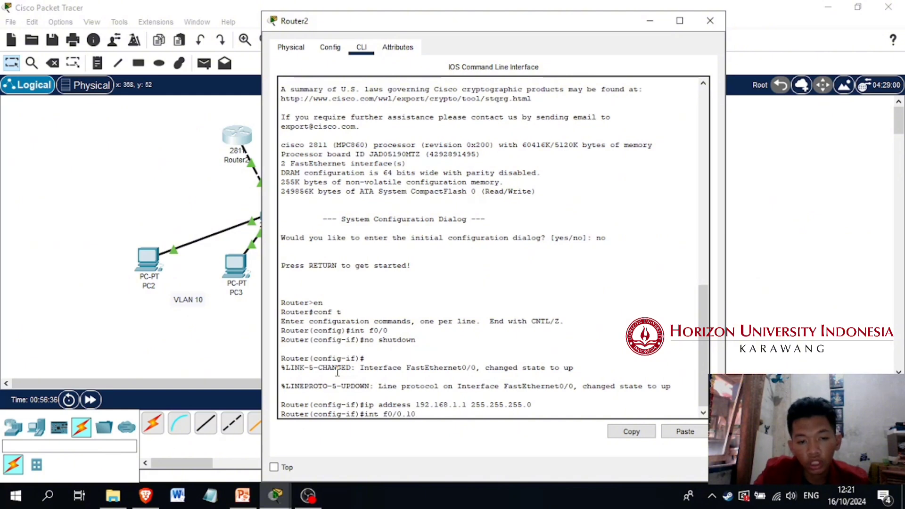
pyautogui.press('Return')
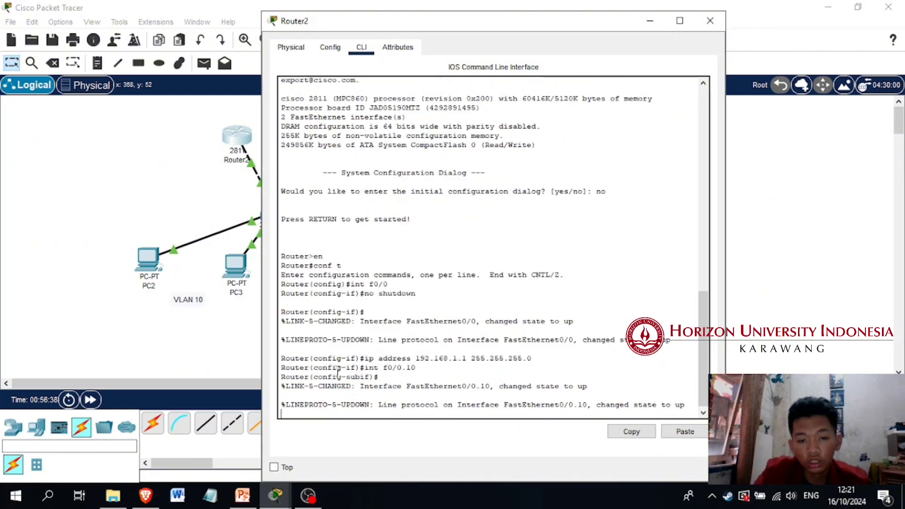
pyautogui.press('Return')
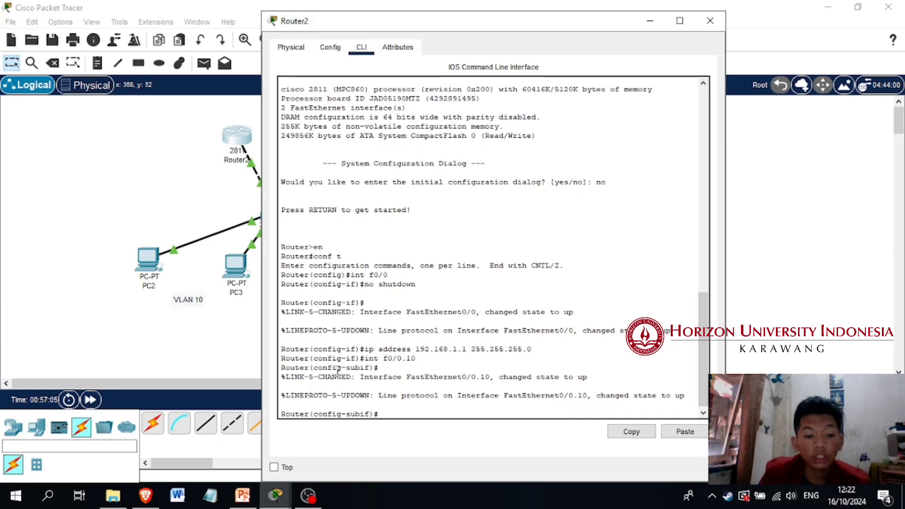
# Set the encapsulation of subinterface f0/0.10 to dot1q with VLAN ID 10
pyautogui.write('enc')
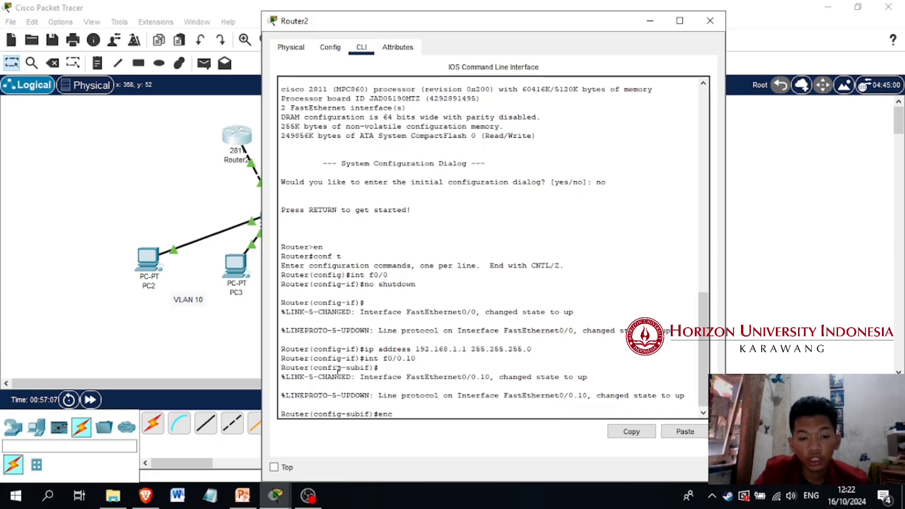
pyautogui.write('apsulation')
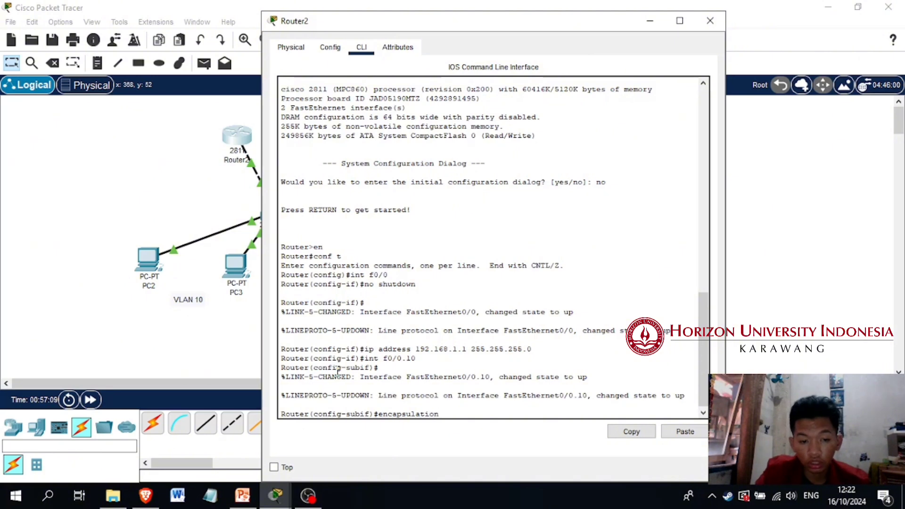
pyautogui.write(' dot1q')
pyautogui.press('Return')
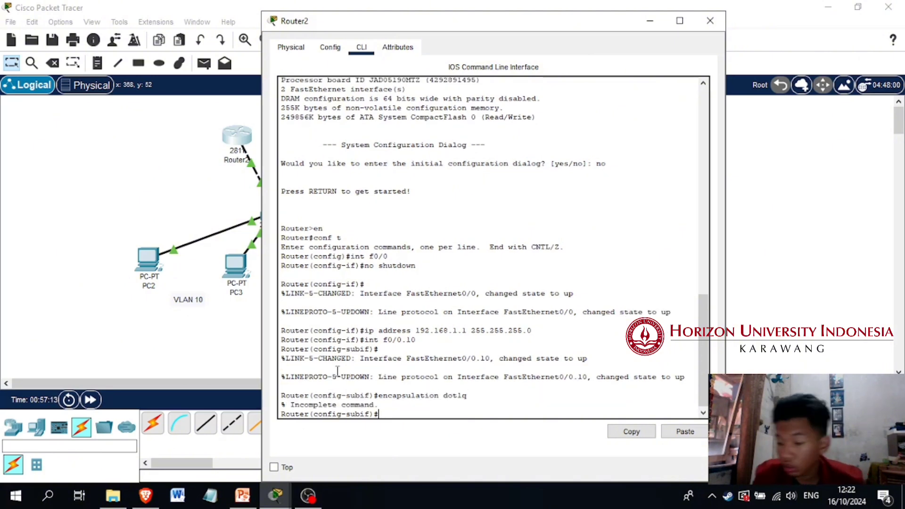
pyautogui.press('Up')
pyautogui.write('1')
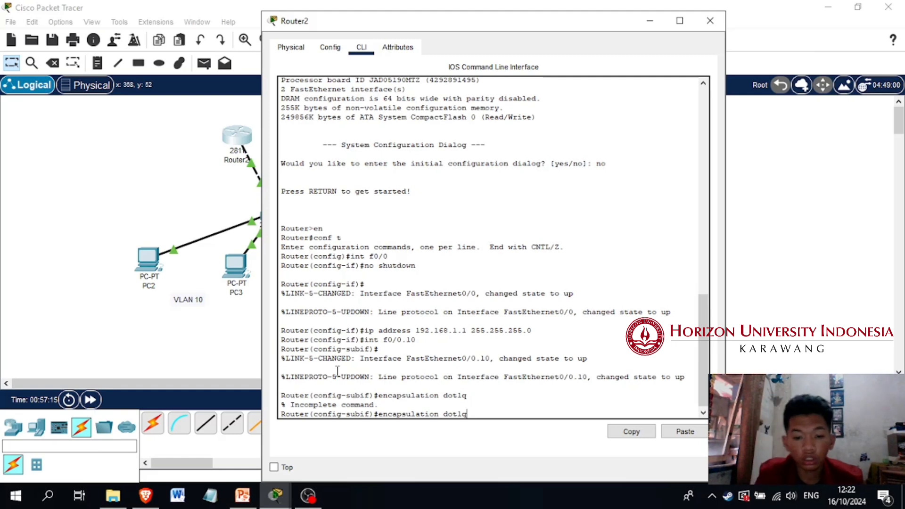
pyautogui.write('0')
pyautogui.press('Return')
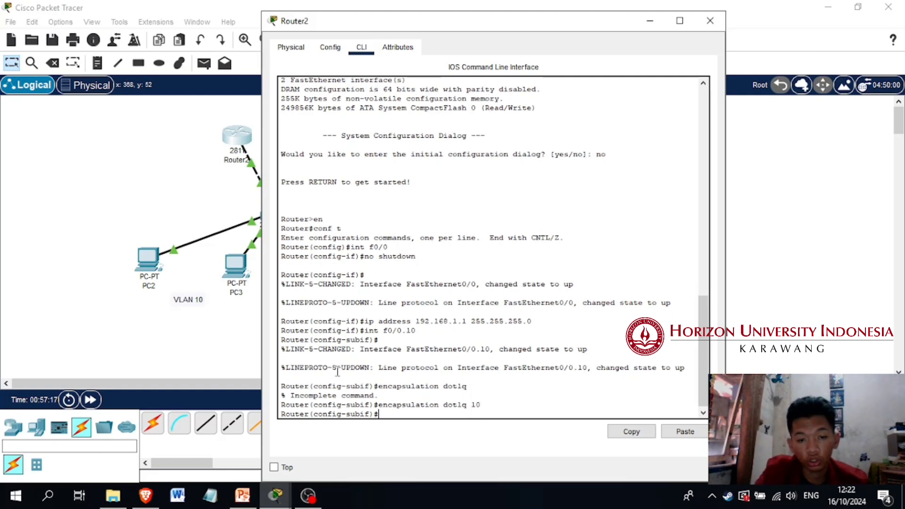
# Assign IP address 192.168.10.1 with mask 255.255.255.0 to subinterface f0/0.10 and exit to global configuration mode
pyautogui.write('ip')
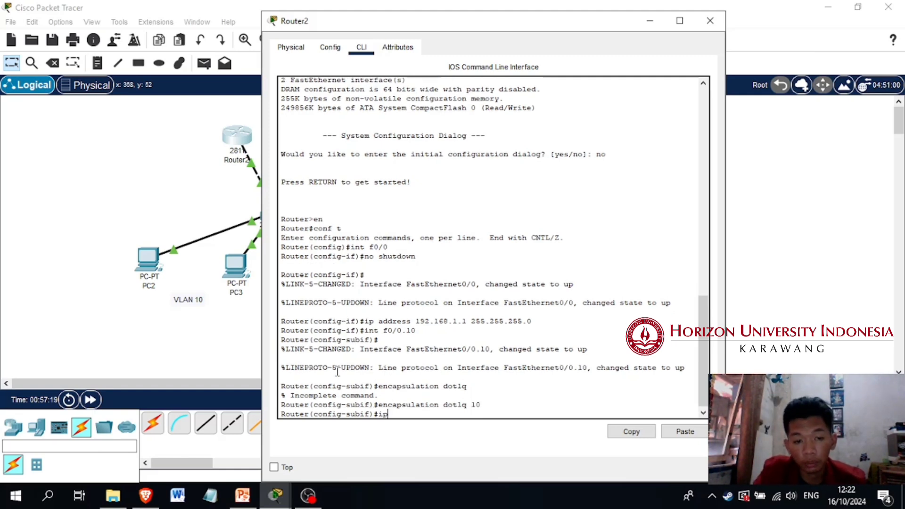
pyautogui.write(' address 192.168')
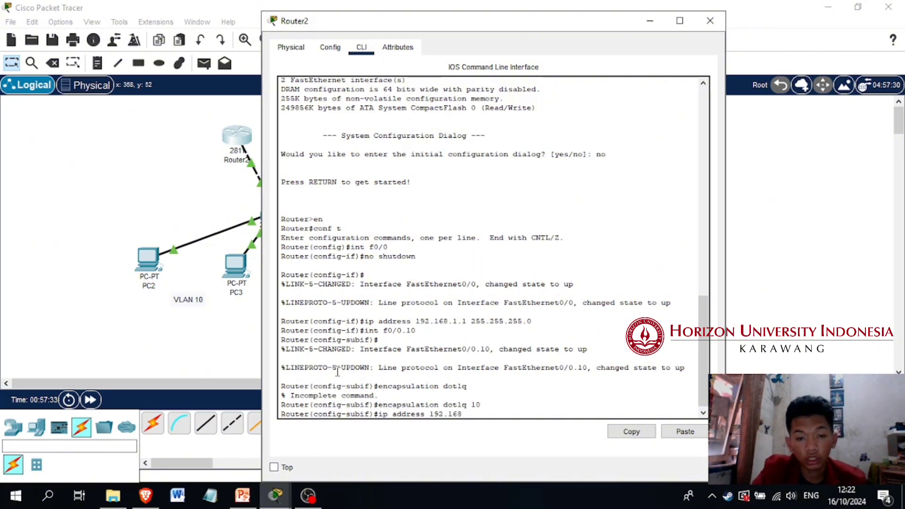
pyautogui.write('.10.1')
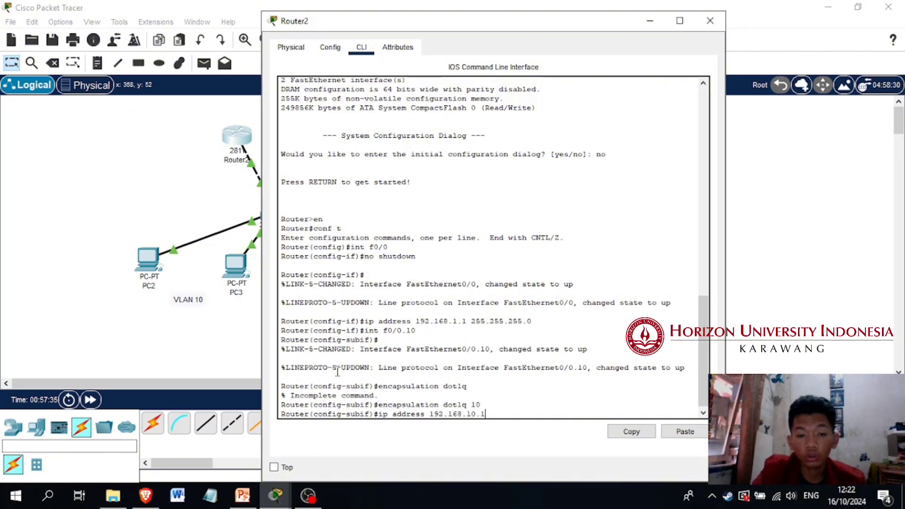
pyautogui.write(' 255.255.255.255')
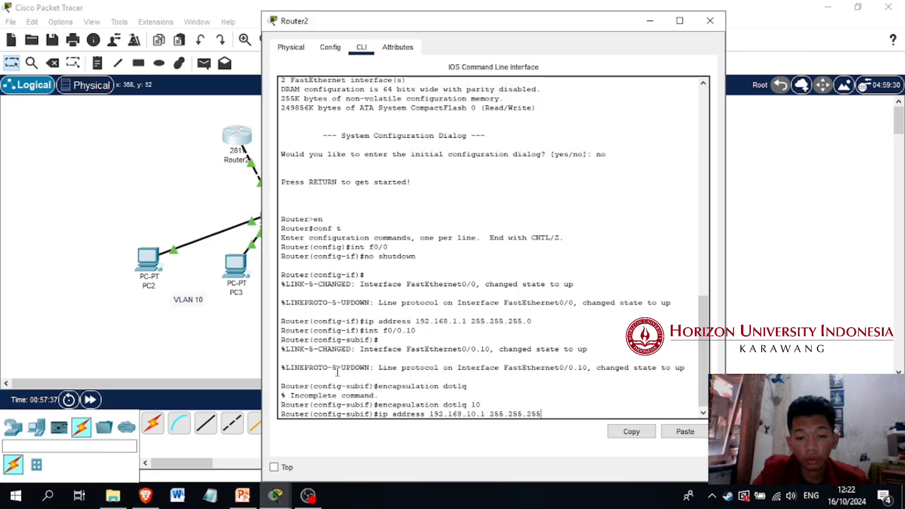
pyautogui.write('0')
pyautogui.press('Return')
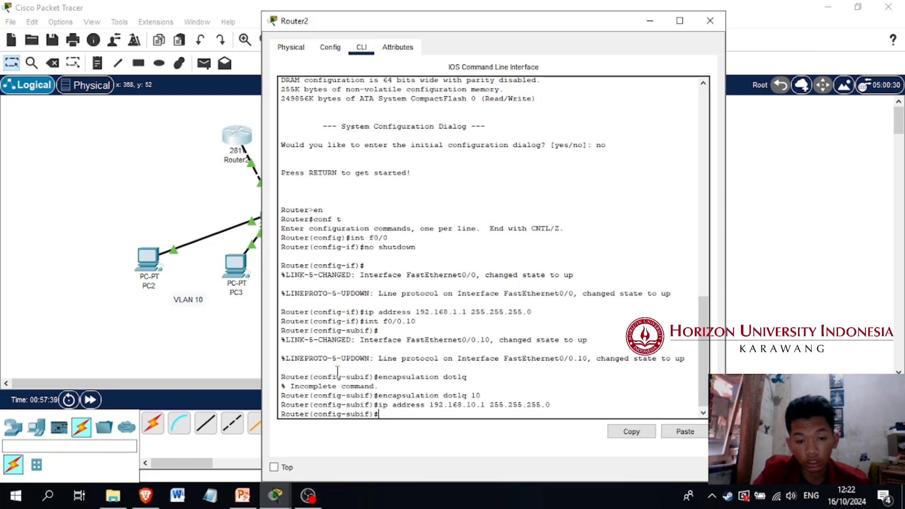
pyautogui.write('exit')
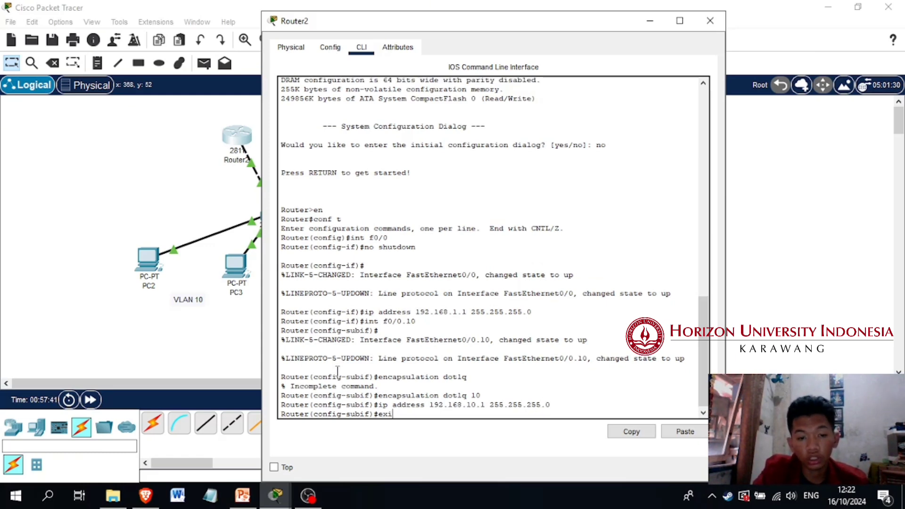
pyautogui.press('Return')
# Create subinterface f0/0.20 on the router and enter its configuration mode
pyautogui.write('int')
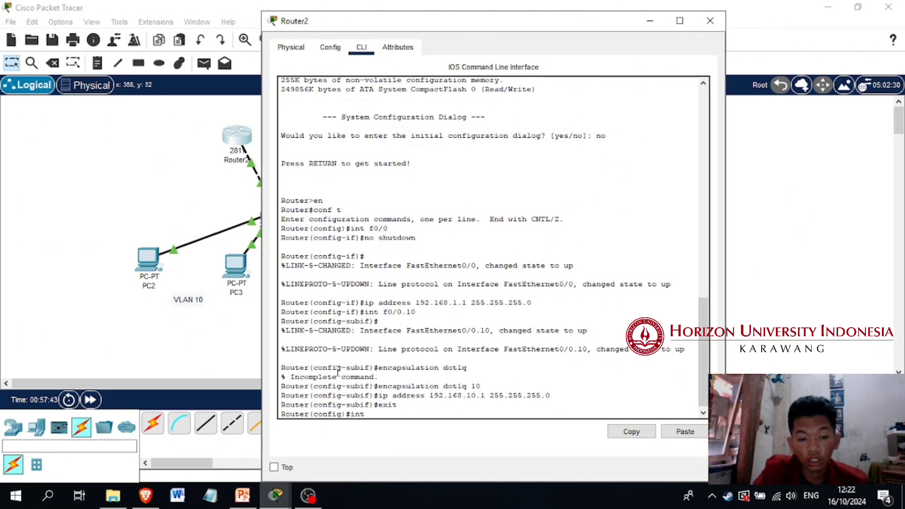
pyautogui.write(' f0')
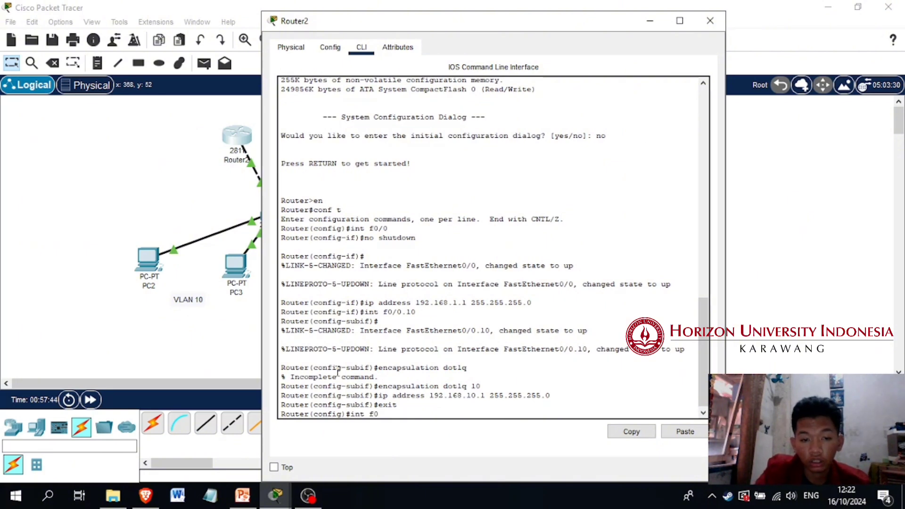
pyautogui.write('/0.20')
pyautogui.press('Return')
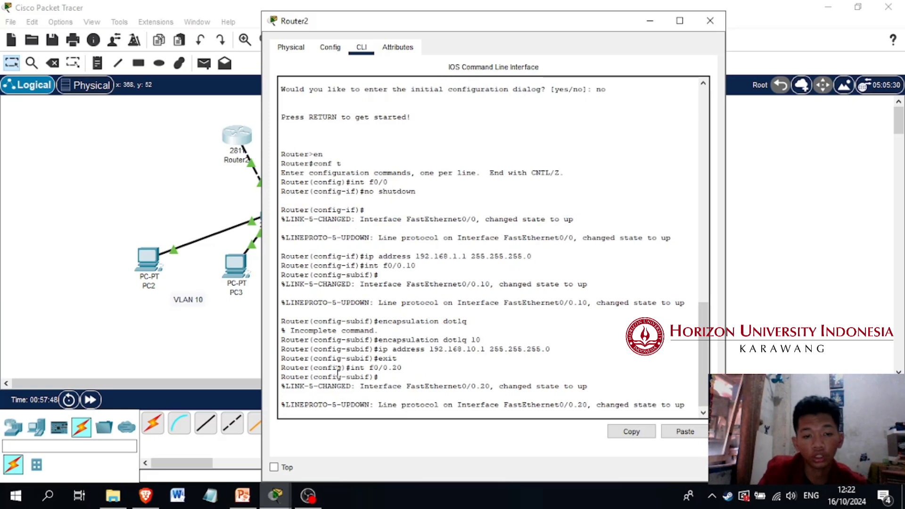
pyautogui.press('Return')
# Set the encapsulation of subinterface f0/0.20 to dot1q with VLAN ID 20
pyautogui.write('en')
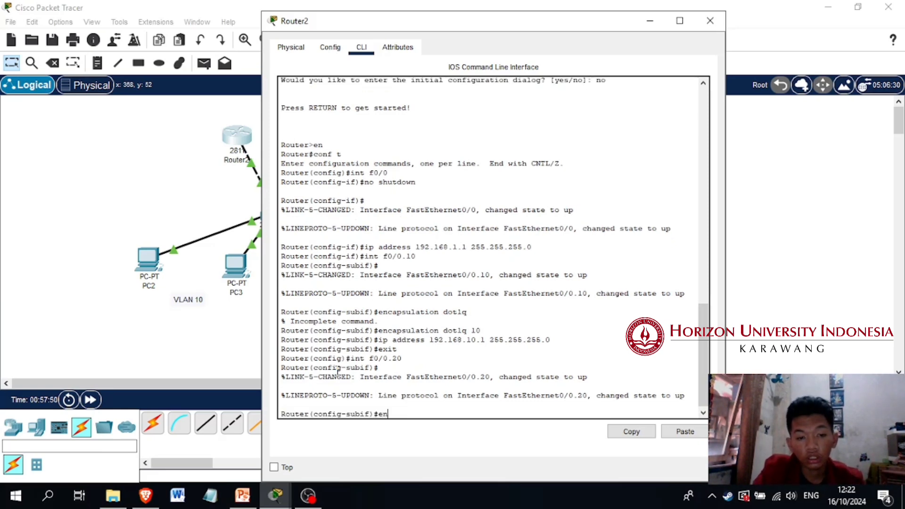
pyautogui.write('capsa')
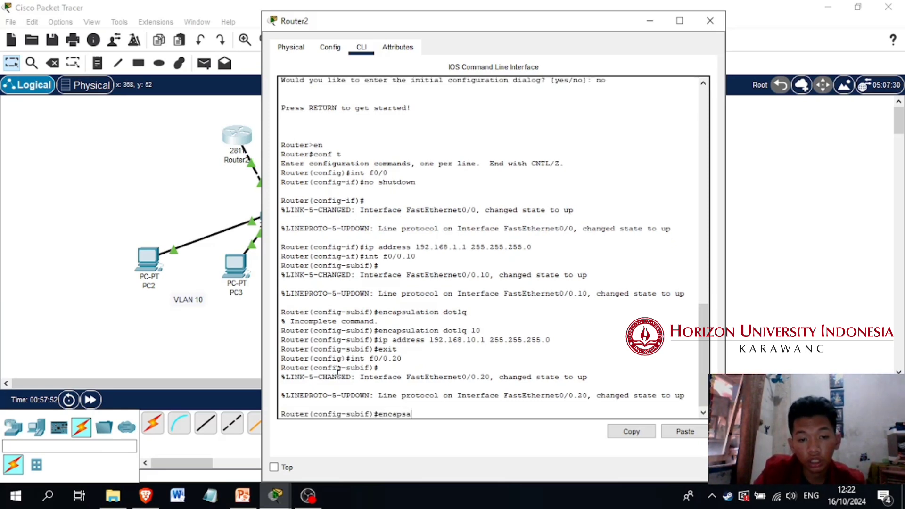
pyautogui.press('BackSpace')
pyautogui.write('ulation 2')
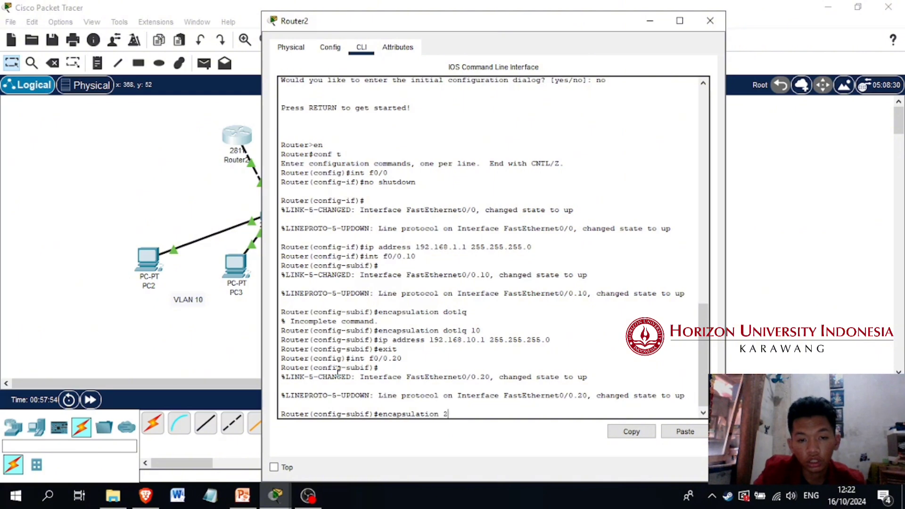
pyautogui.press('BackSpace')
pyautogui.write('dot1')
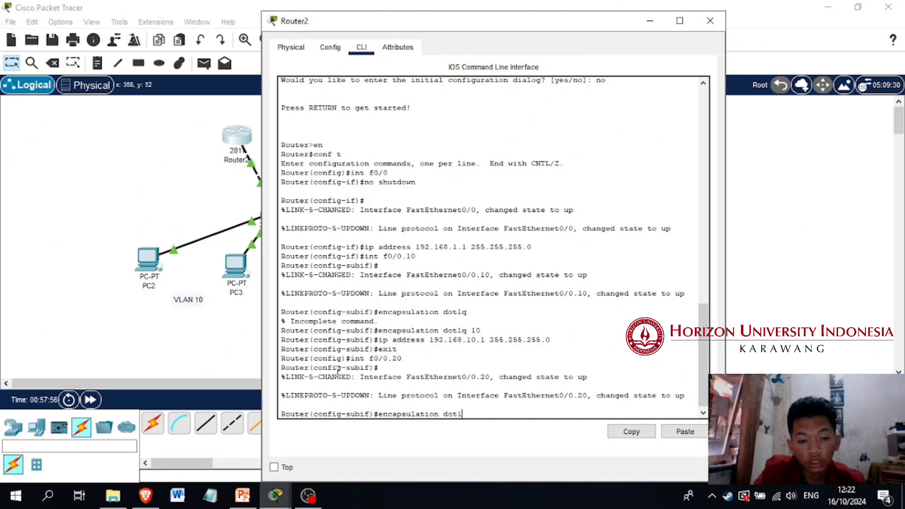
pyautogui.write('q 20')
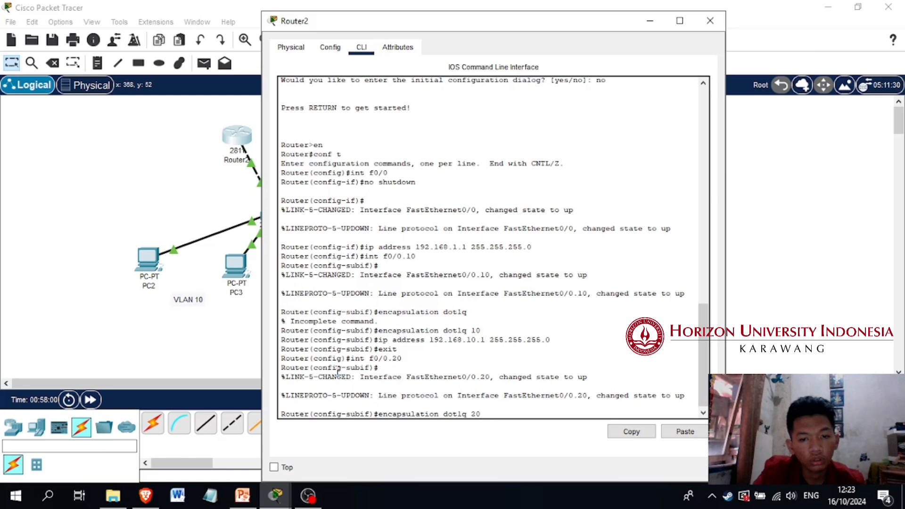
pyautogui.press('Return')
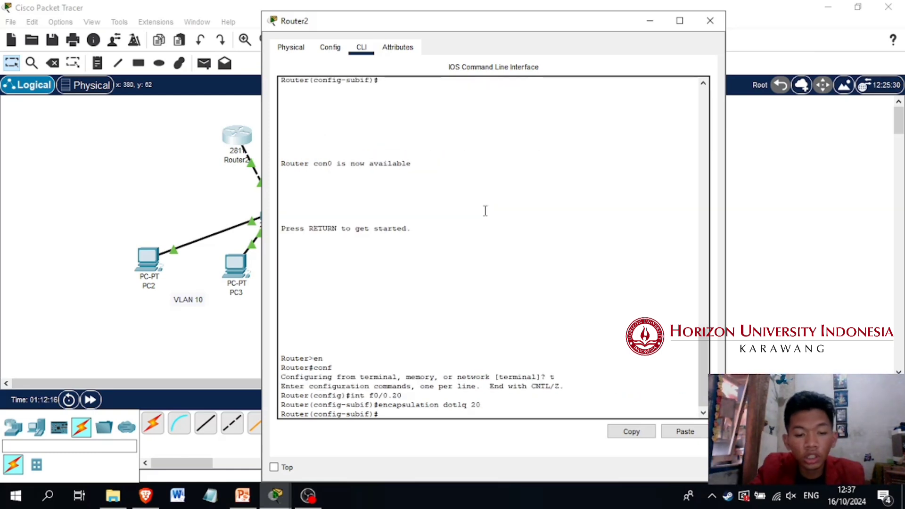
# Assign IP address 192.168.20.1 with mask 255.255.255.0 to subinterface f0/0.20 and exit to global configuration mode
pyautogui.write('ip address')
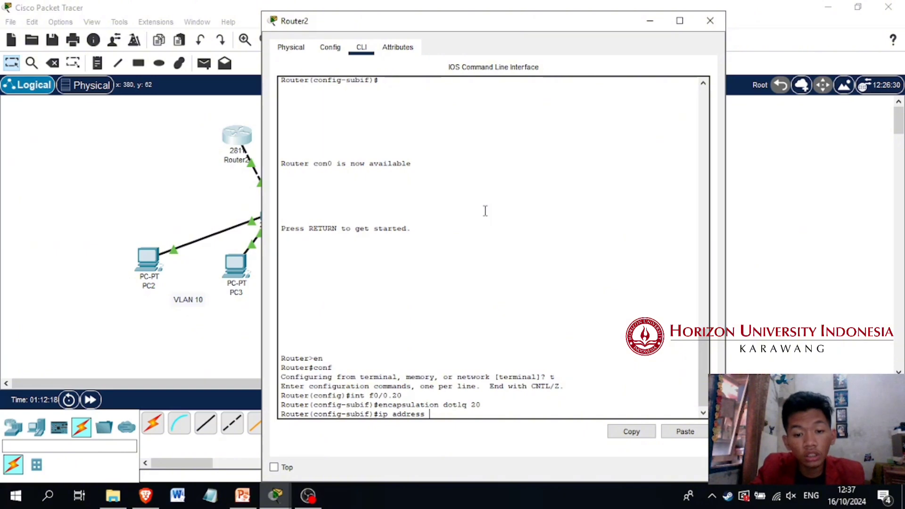
pyautogui.write(' 192.16')
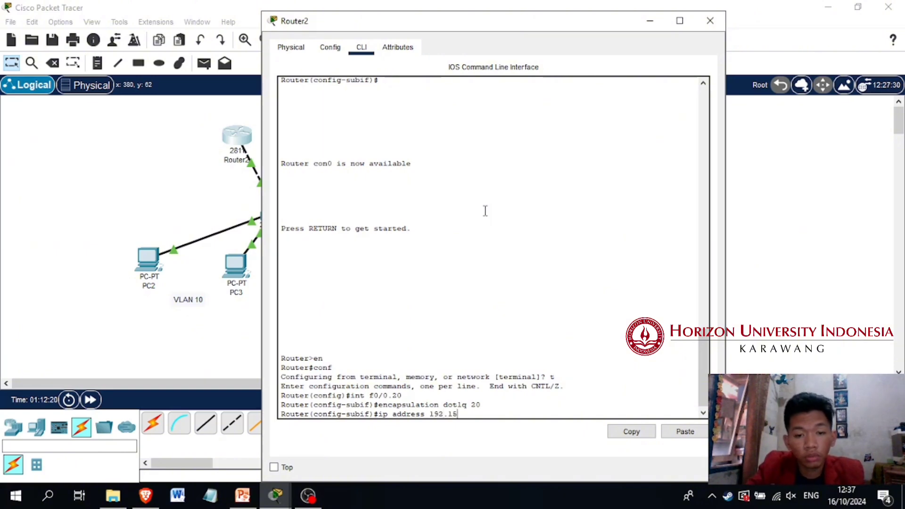
pyautogui.write('8.20')
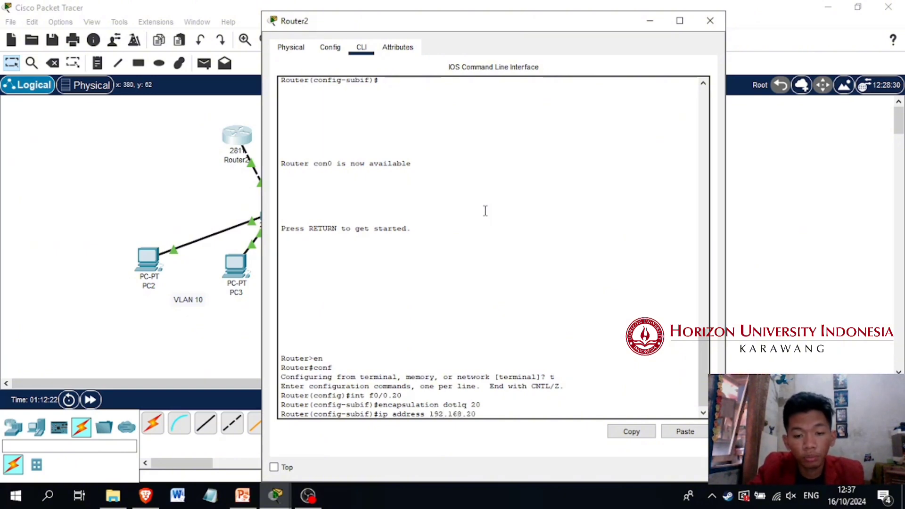
pyautogui.scroll(8, 485, 211)
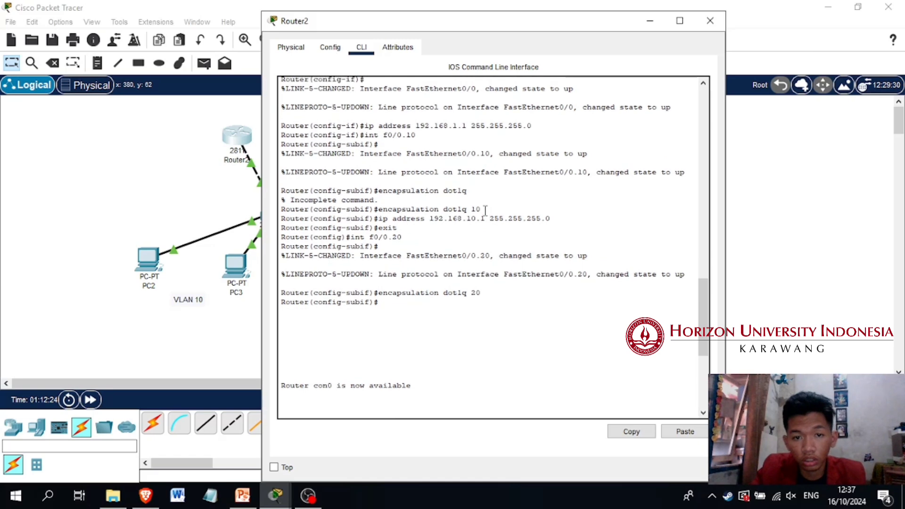
pyautogui.scroll(-8, 485, 211)
pyautogui.write('.1')
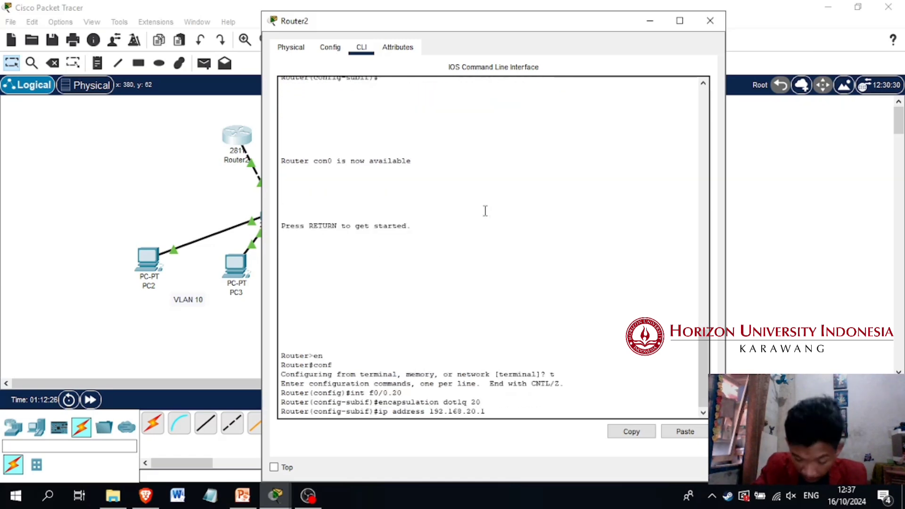
pyautogui.write(' 255.255.')
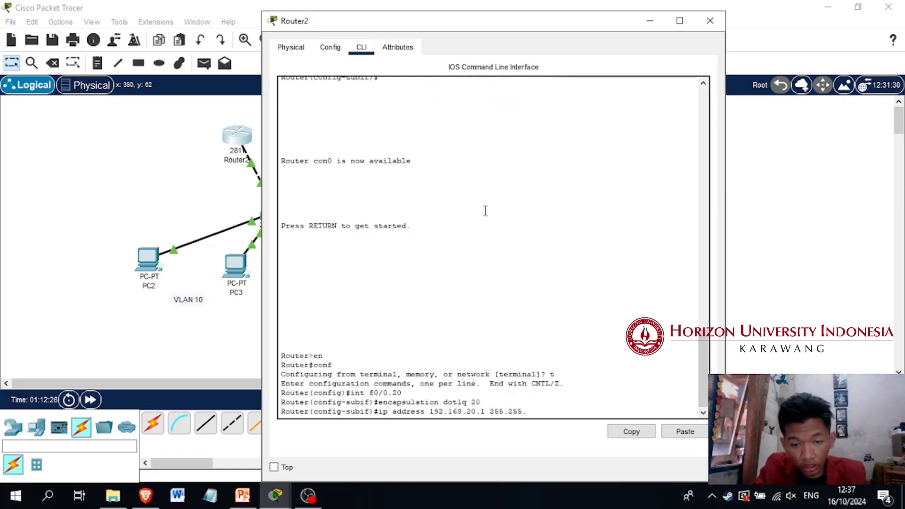
pyautogui.write('255.0')
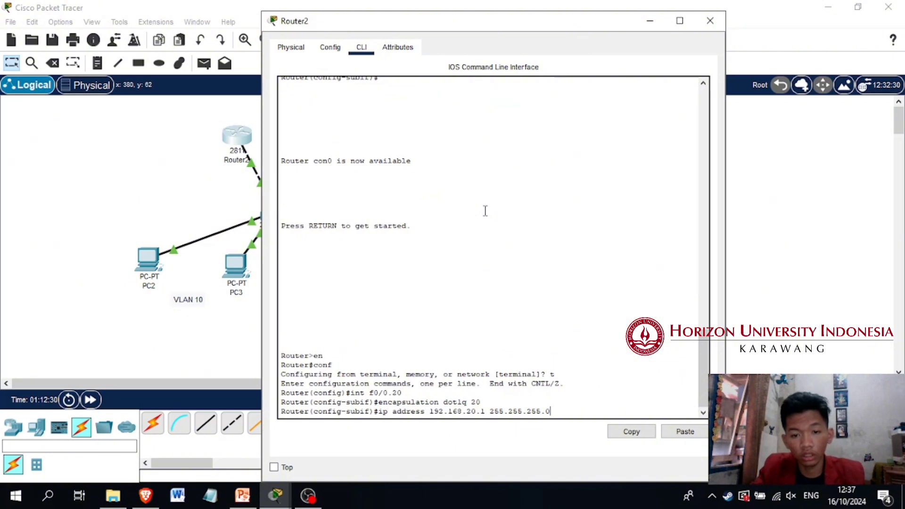
pyautogui.press('Return')
pyautogui.write('exit')
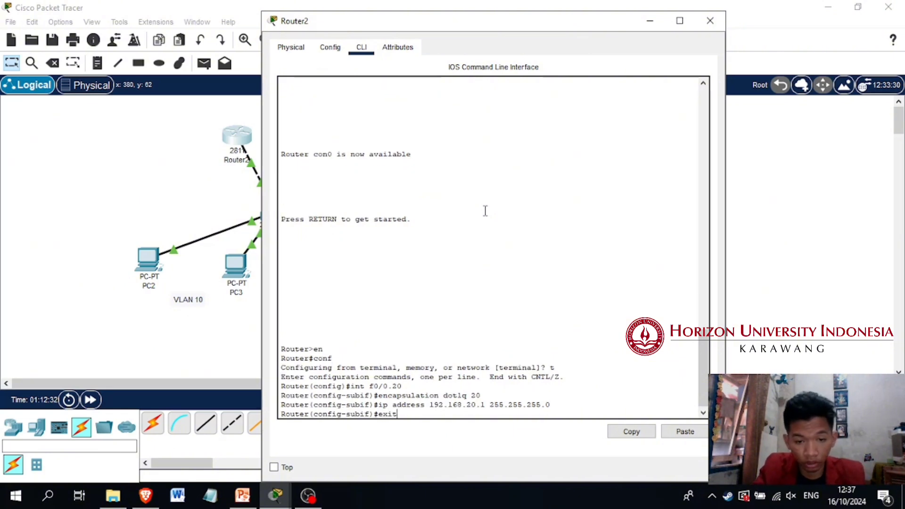
pyautogui.press('Return')
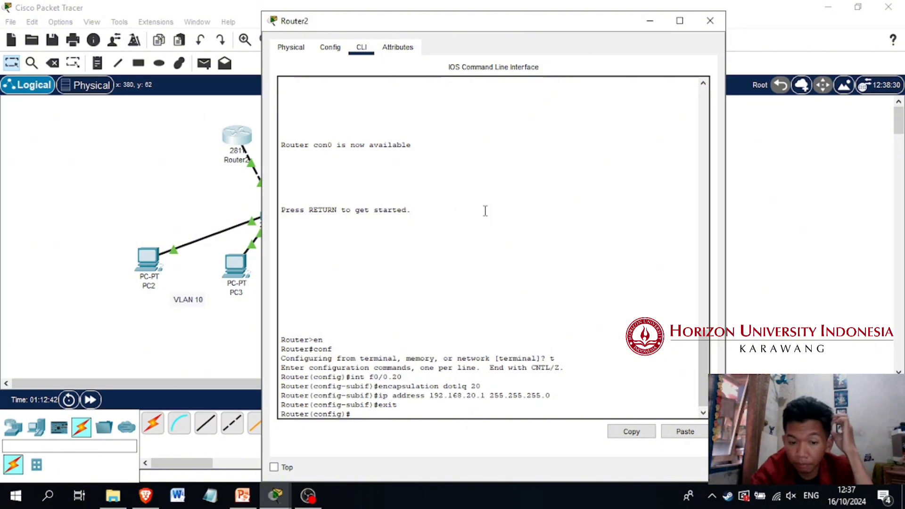
pyautogui.write('ip')
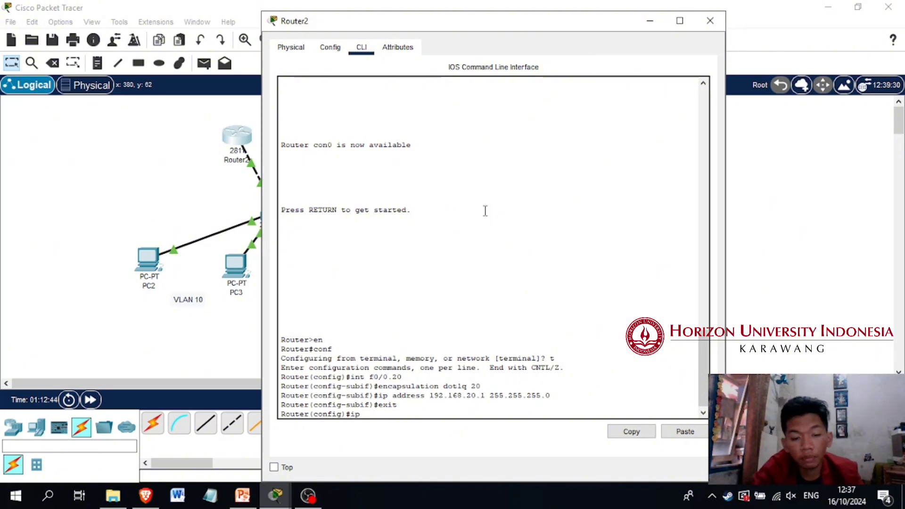
pyautogui.write(' dhcp pool')
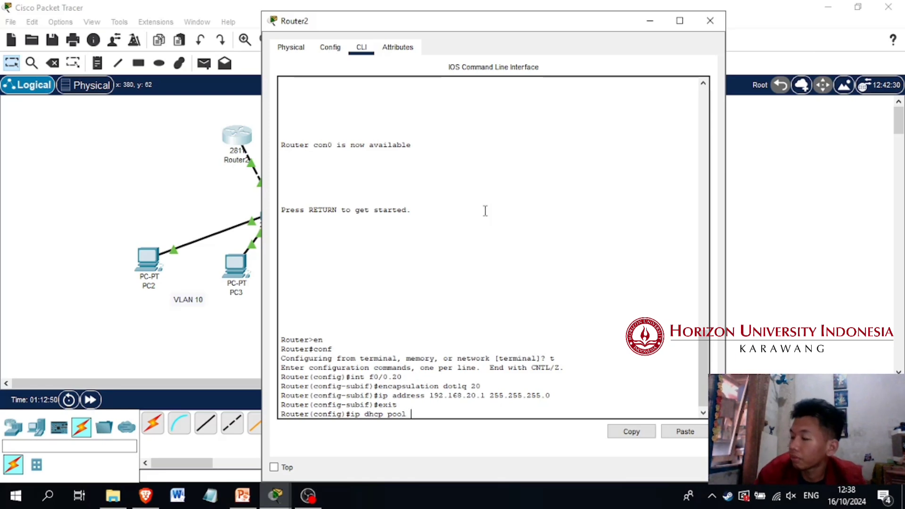
pyautogui.press('BackSpace')
pyautogui.press('BackSpace')
pyautogui.press('BackSpace')
pyautogui.press('BackSpace')
pyautogui.press('BackSpace')
pyautogui.press('BackSpace')
pyautogui.press('BackSpace')
pyautogui.press('BackSpace')
pyautogui.press('BackSpace')
pyautogui.press('BackSpace')
pyautogui.press('BackSpace')
pyautogui.press('BackSpace')
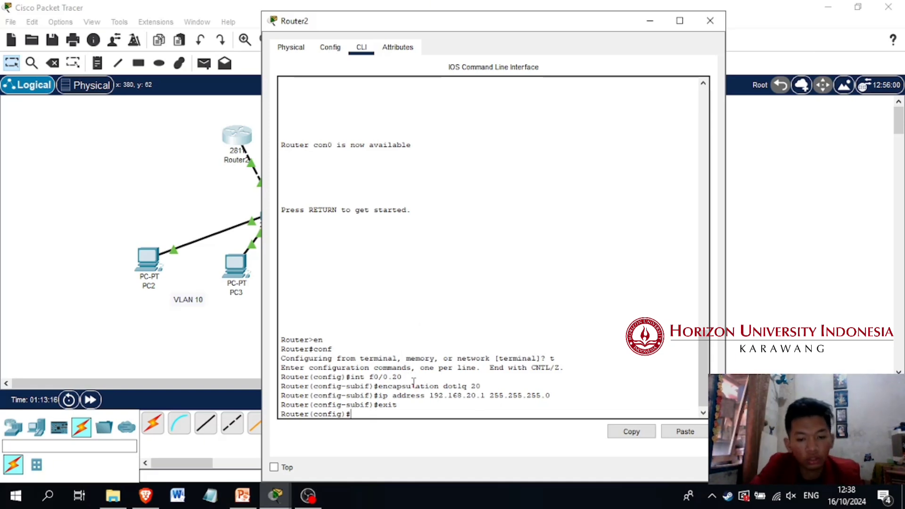
# Create a DHCP pool named vlan10 on the router and enter its configuration mode
pyautogui.write('ip d')
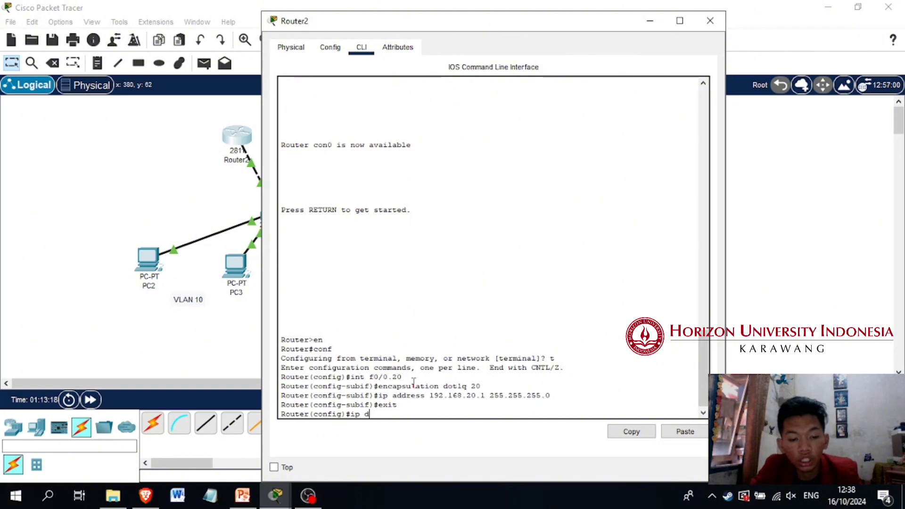
pyautogui.write('hcp pool vlan 10')
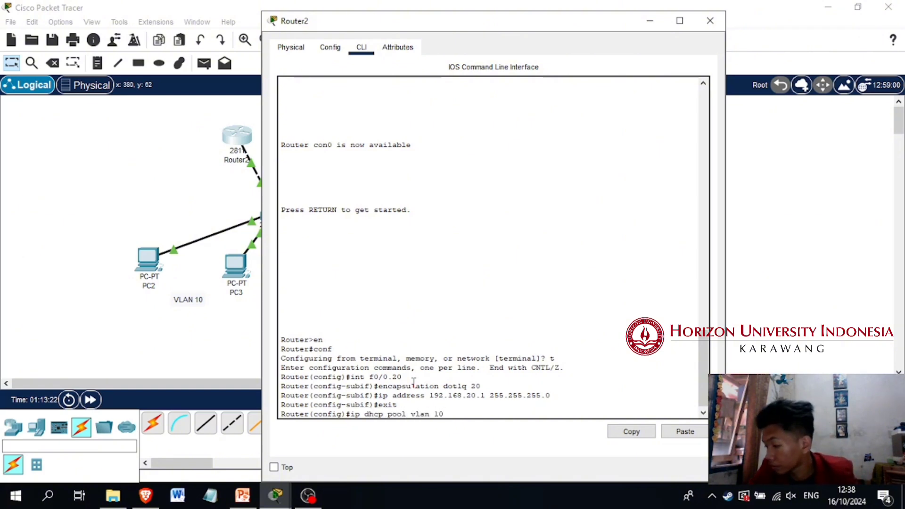
pyautogui.press('BackSpace')
pyautogui.press('BackSpace')
pyautogui.press('BackSpace')
pyautogui.write('10')
pyautogui.press('Return')
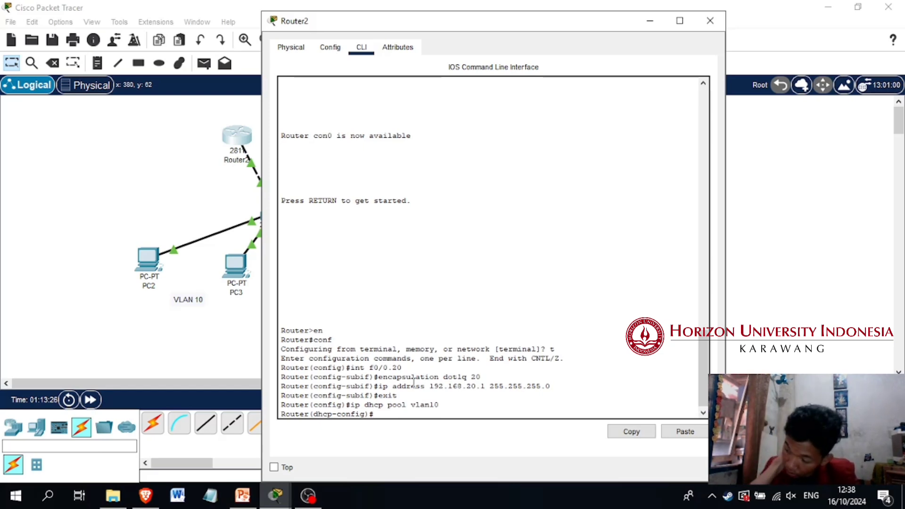
# Set the network of DHCP pool vlan10 to 192.168.10.0 with mask 255.255.255.0
pyautogui.write('network')
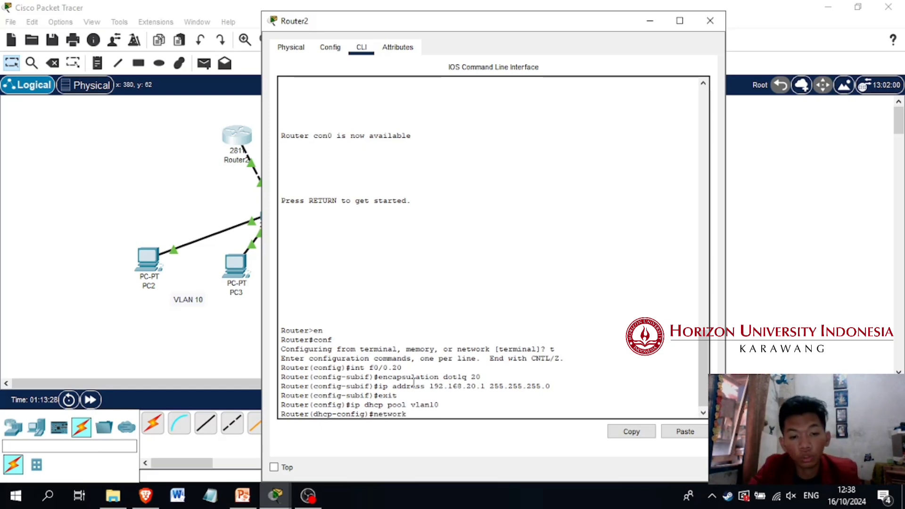
pyautogui.write(' 192.168')
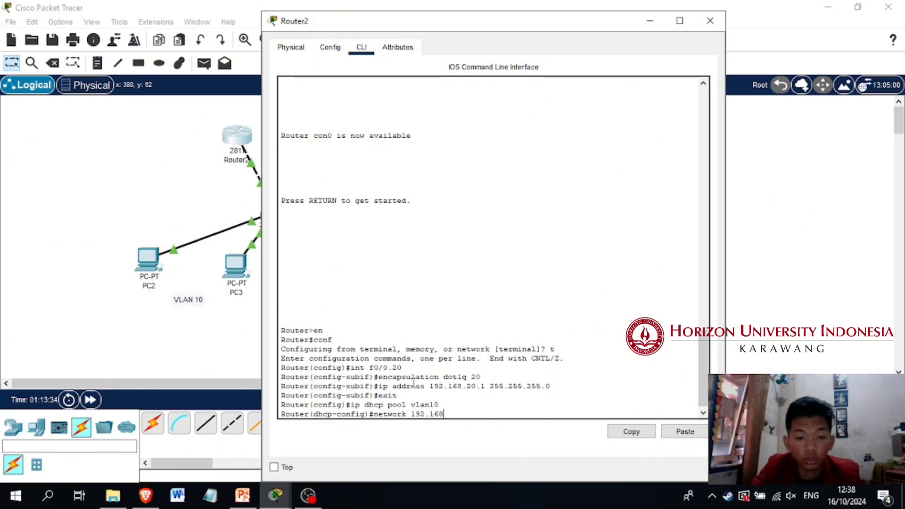
pyautogui.press('BackSpace')
pyautogui.press('BackSpace')
pyautogui.press('BackSpace')
pyautogui.press('BackSpace')
pyautogui.press('BackSpace')
pyautogui.press('BackSpace')
pyautogui.press('BackSpace')
pyautogui.press('BackSpace')
pyautogui.press('BackSpace')
pyautogui.press('BackSpace')
pyautogui.press('BackSpace')
pyautogui.press('BackSpace')
pyautogui.press('BackSpace')
pyautogui.press('BackSpace')
pyautogui.write('network')
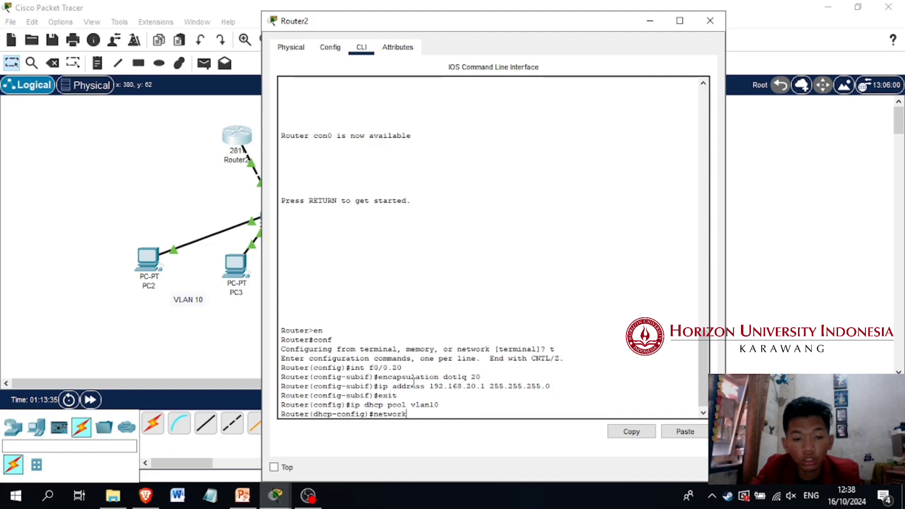
pyautogui.write(' 192.168.1')
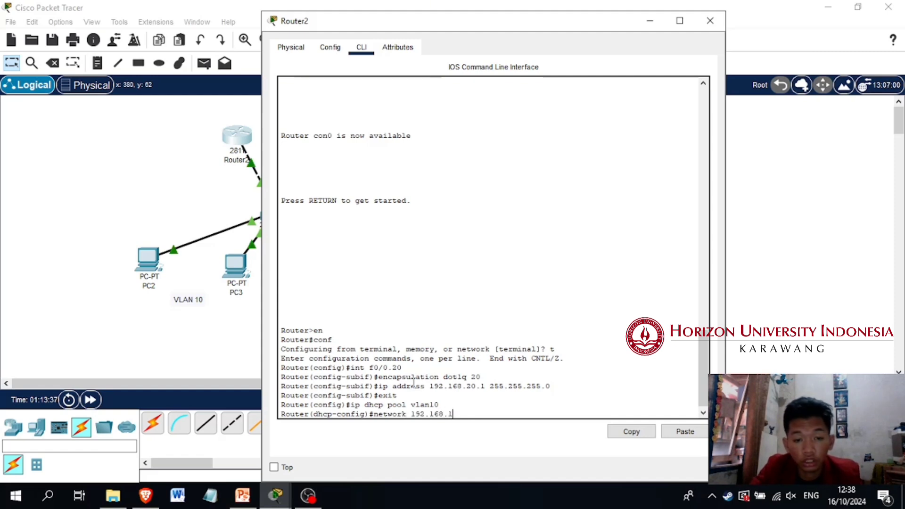
pyautogui.write('0.0 255.2')
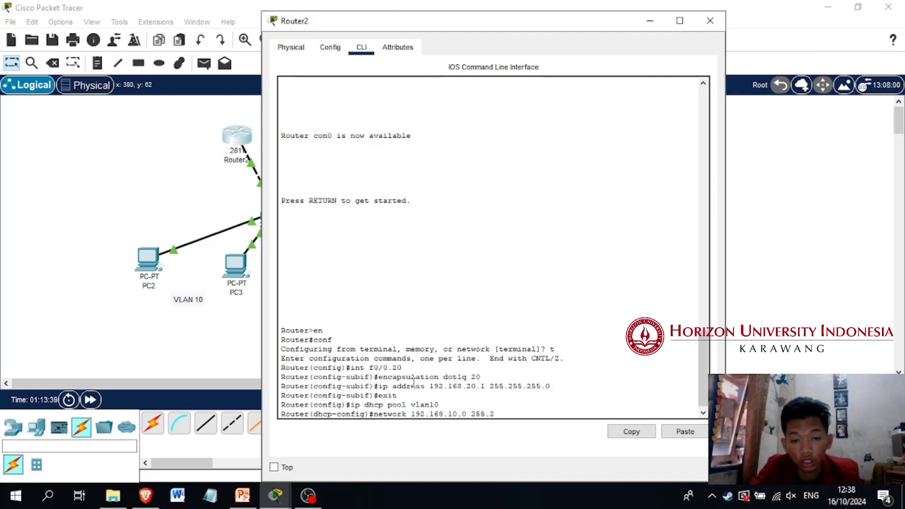
pyautogui.write('55.255.0')
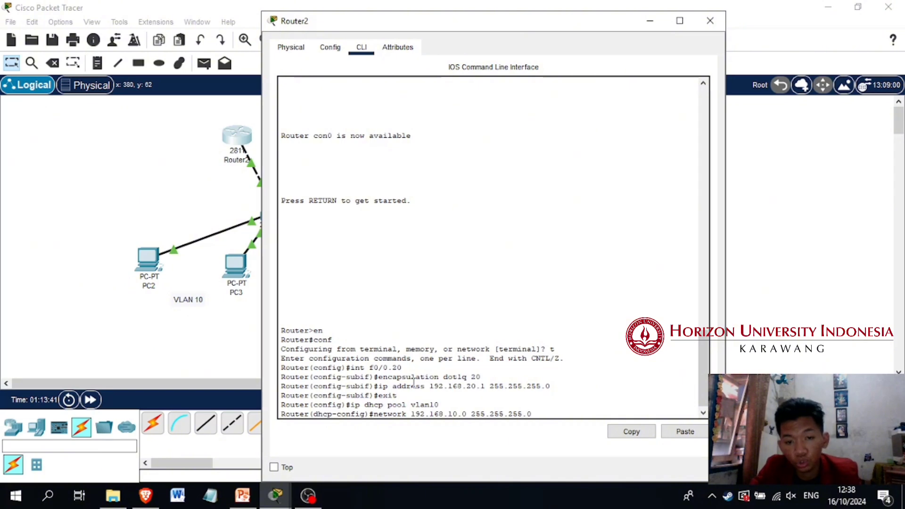
pyautogui.press('Return')
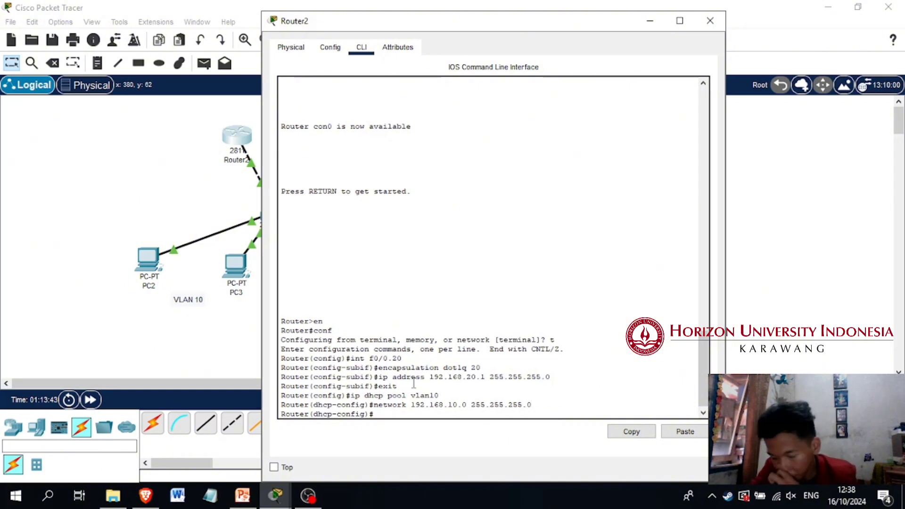
# Set the default router of DHCP pool vlan10 to 192.168.10.1
pyautogui.write('default-')
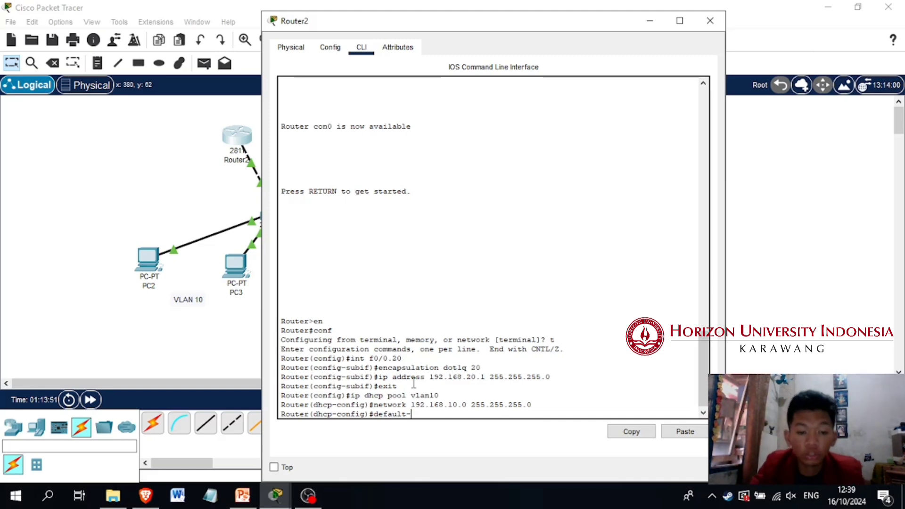
pyautogui.write('router 192.168')
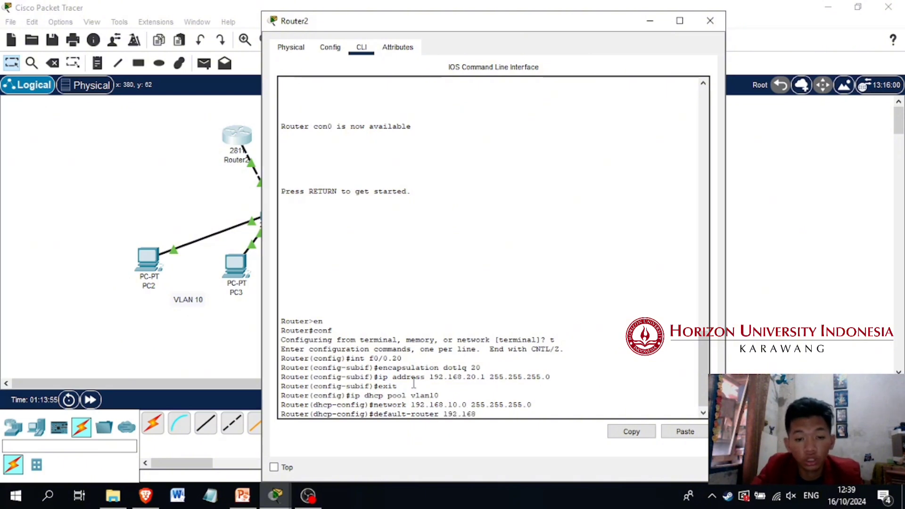
pyautogui.write('.10.')
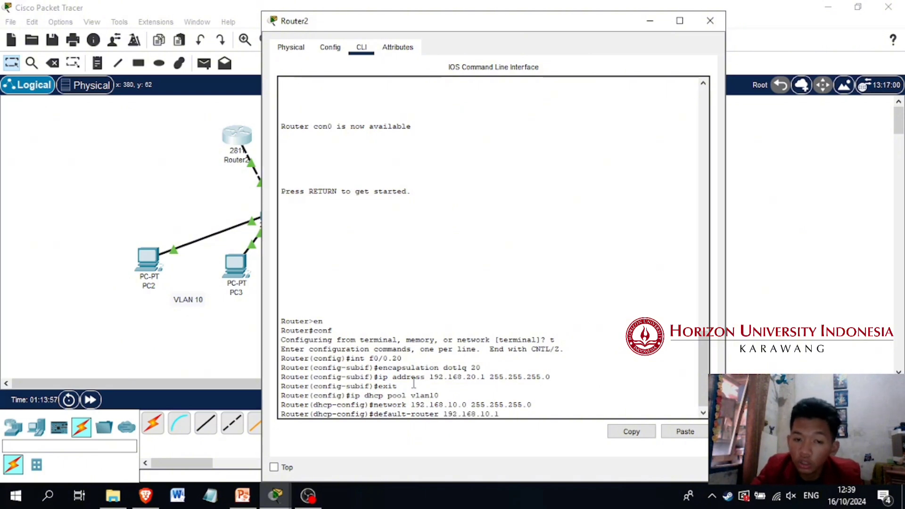
pyautogui.write('1')
pyautogui.press('Return')
# Set the DNS server of DHCP pool vlan10 to 8.8.8.8 and exit to global configuration mode
pyautogui.write('dhcp-config)#d')
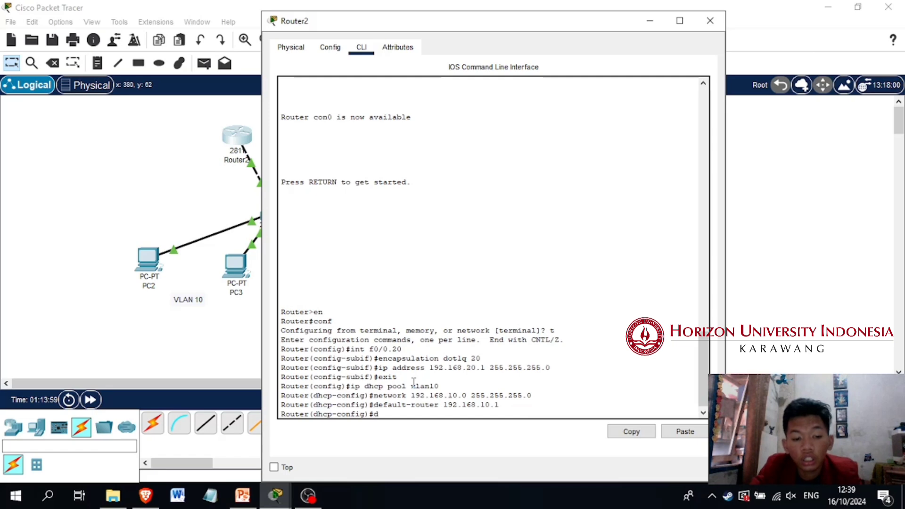
pyautogui.write('ns')
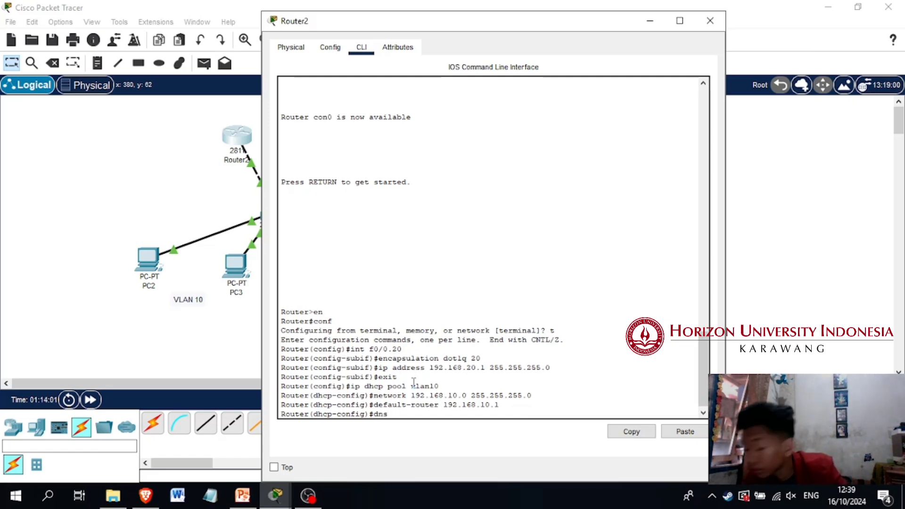
pyautogui.write('-server')
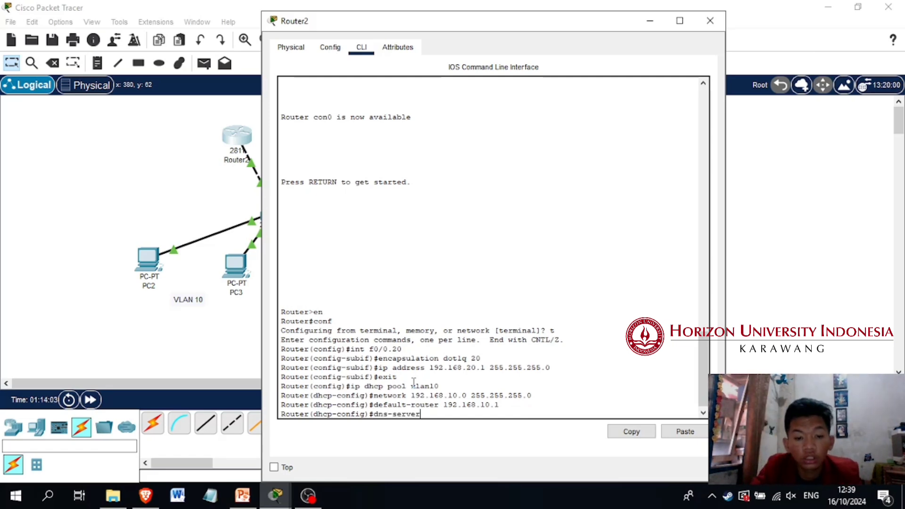
pyautogui.write(' 8.8.8.8')
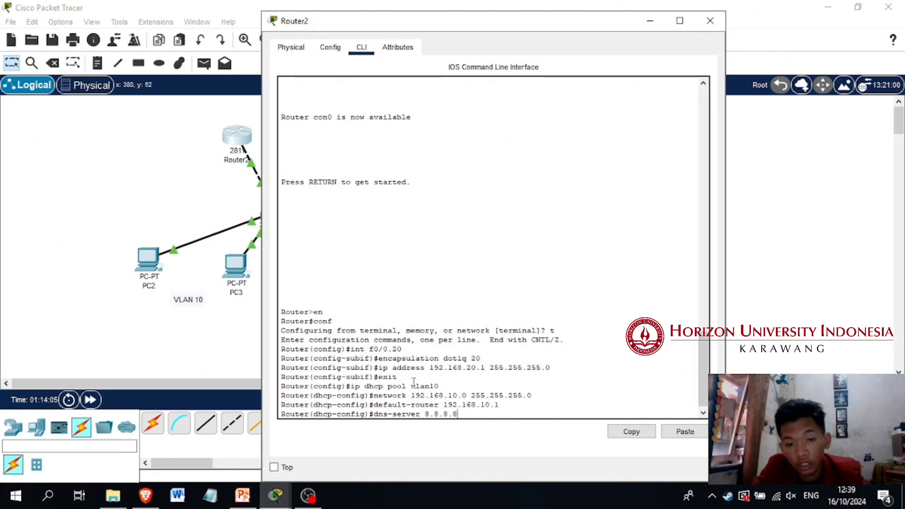
pyautogui.press('Return')
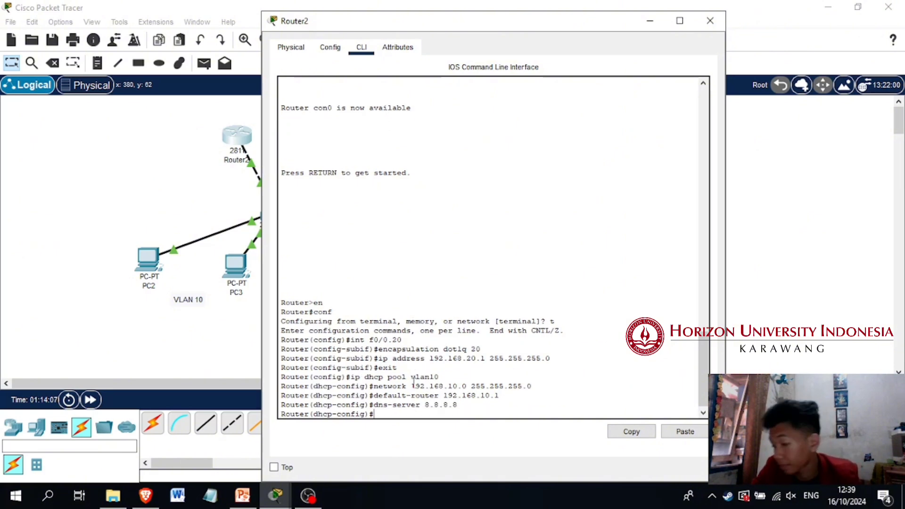
pyautogui.write('exit')
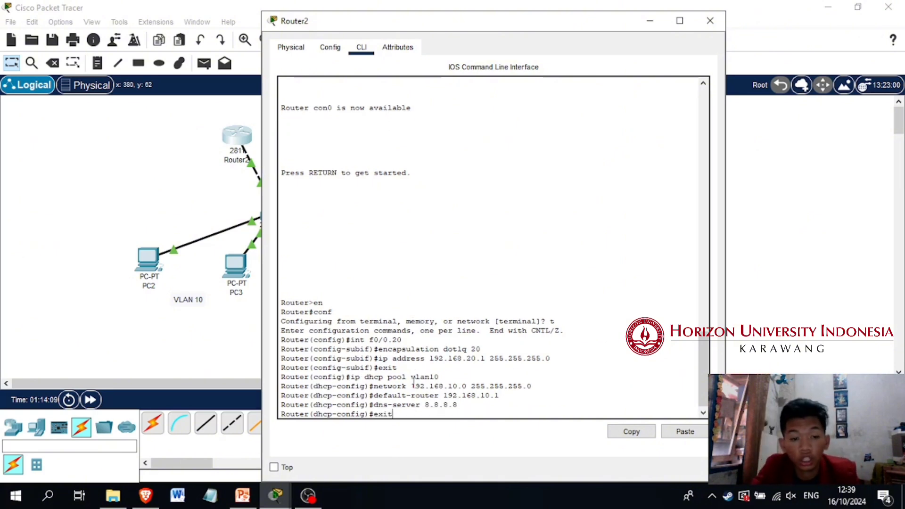
pyautogui.press('Return')
# Create a DHCP pool named vlan20 on the router and enter its configuration mode
pyautogui.write('ip dhcp')
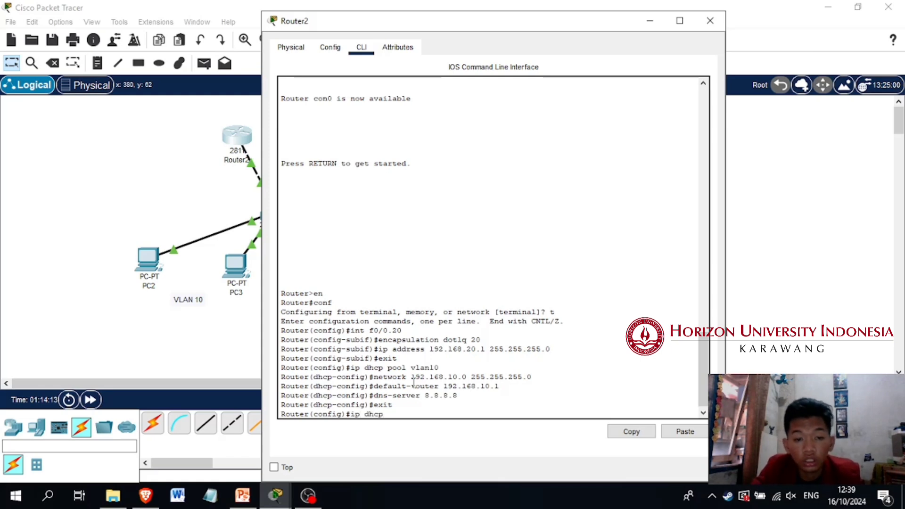
pyautogui.write(' pool v')
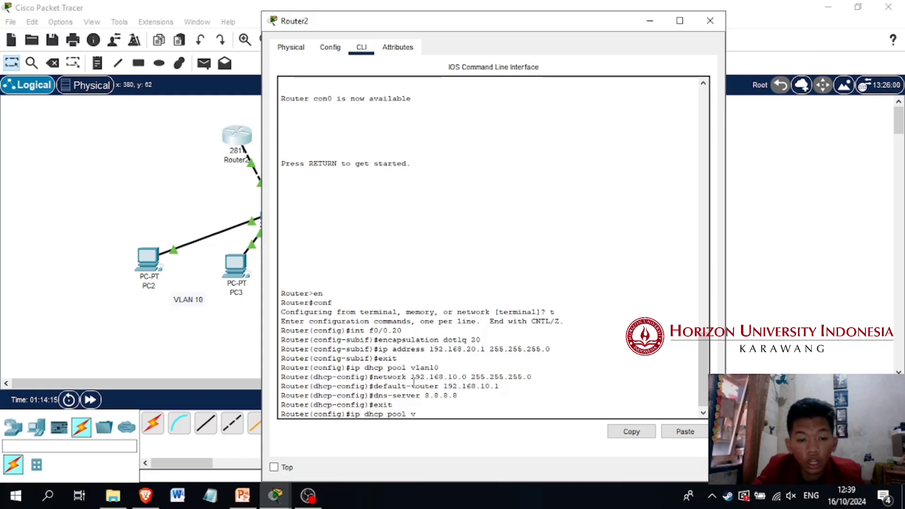
pyautogui.write('lan 2')
pyautogui.press('BackSpace')
pyautogui.press('BackSpace')
pyautogui.write('20')
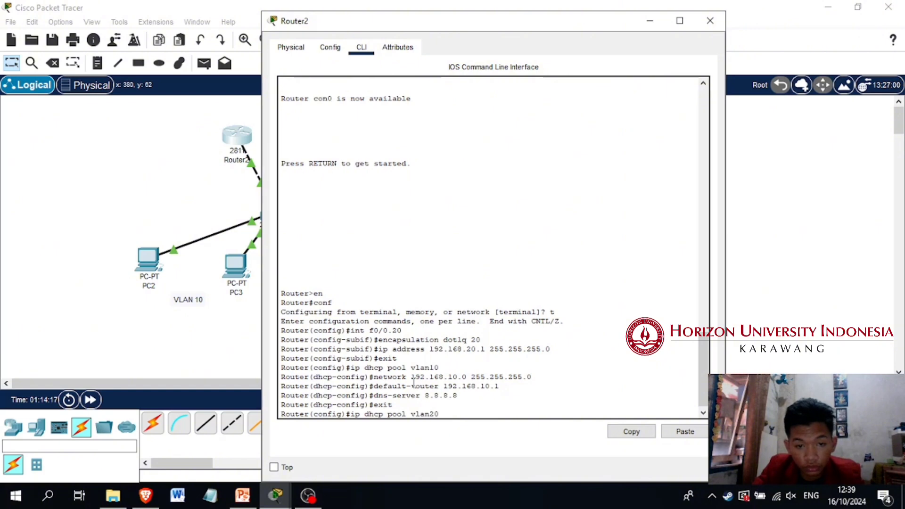
pyautogui.press('Return')
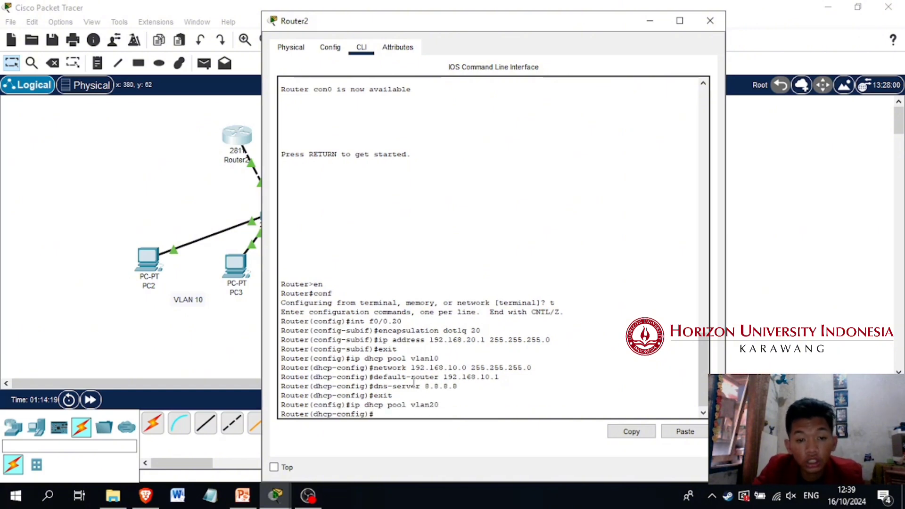
# Set the network of DHCP pool vlan20 to 192.168.20.0 with mask 255.255.255.0
pyautogui.write('network')
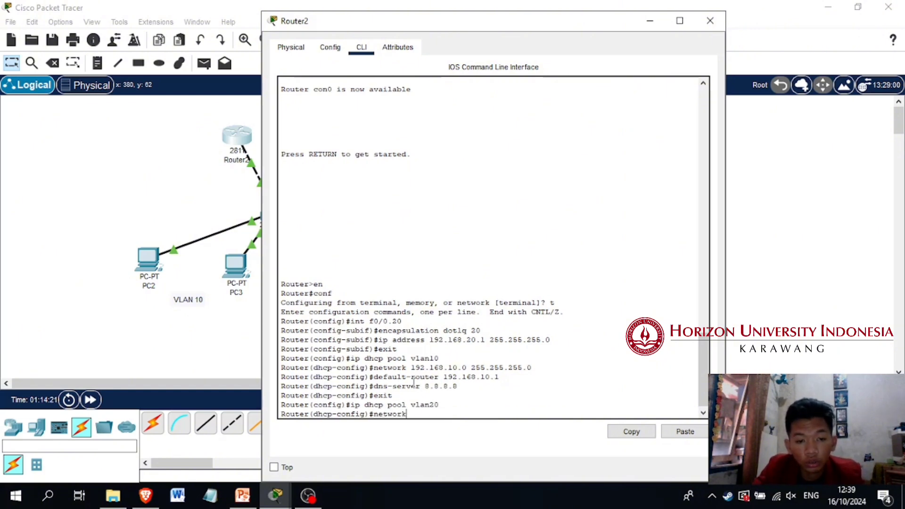
pyautogui.write(' 192.168.1')
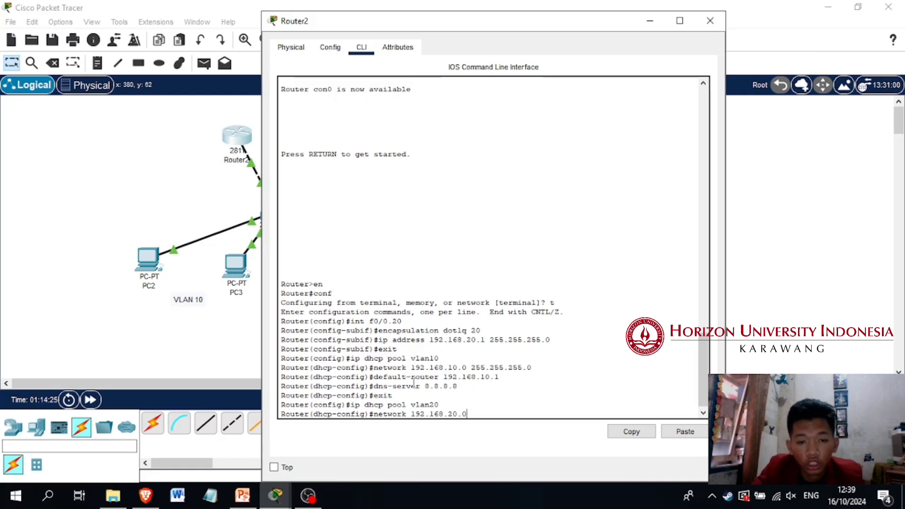
pyautogui.write('0.0 255.255.255.')
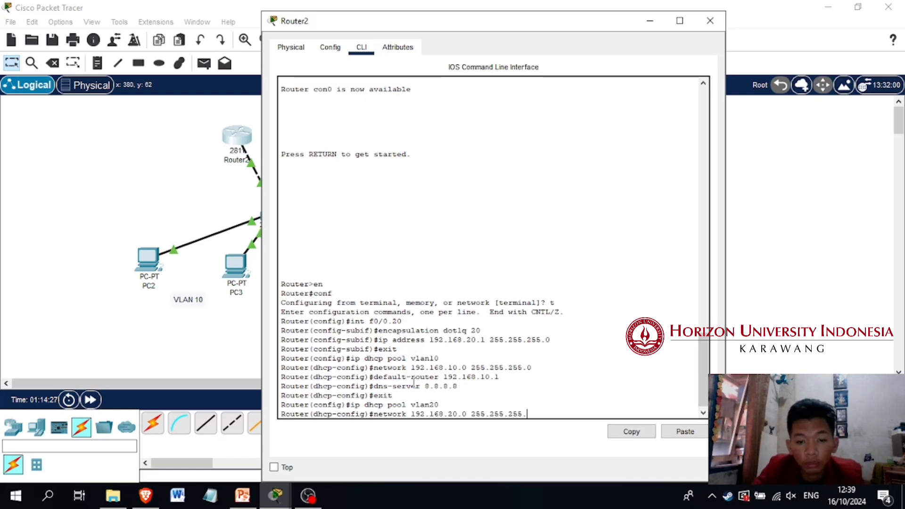
pyautogui.write('0')
pyautogui.press('Return')
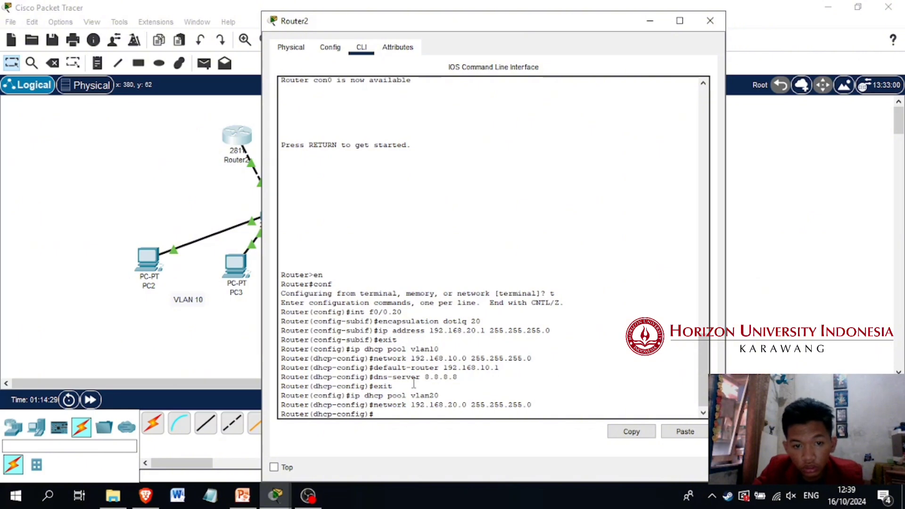
# Set the default router of DHCP pool vlan20 to 192.168.20.1
pyautogui.write('du')
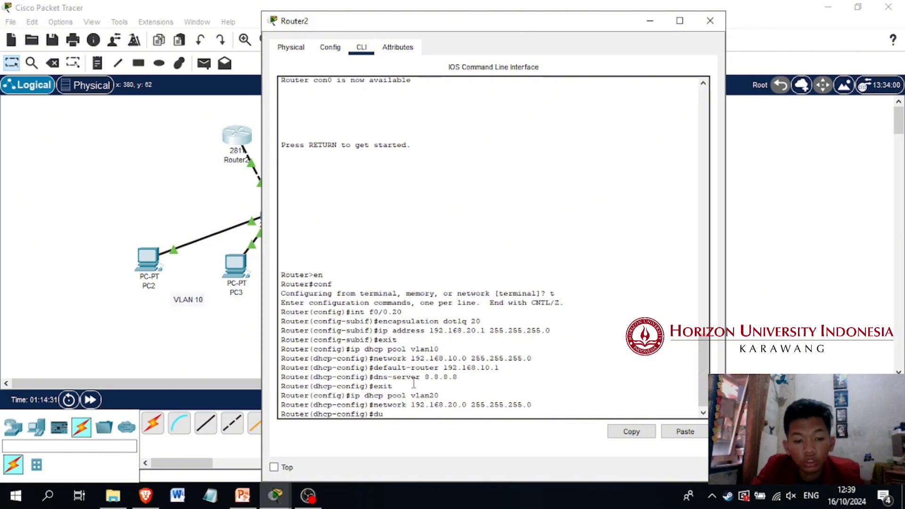
pyautogui.write('fualt')
pyautogui.press('BackSpace')
pyautogui.press('BackSpace')
pyautogui.write('au')
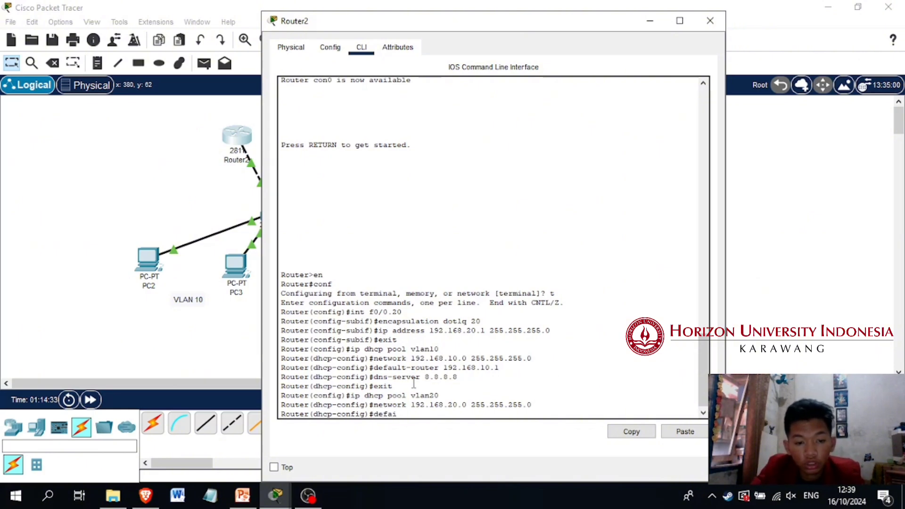
pyautogui.write('lt')
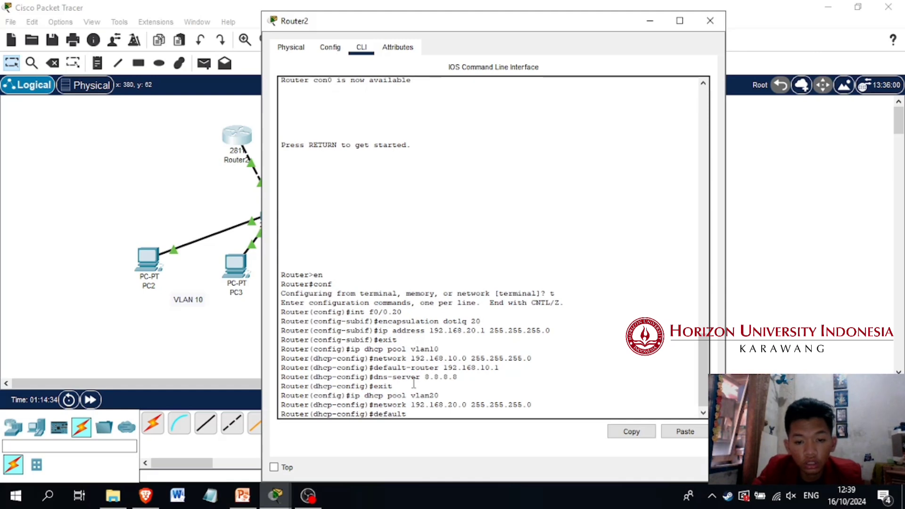
pyautogui.write('-router ')
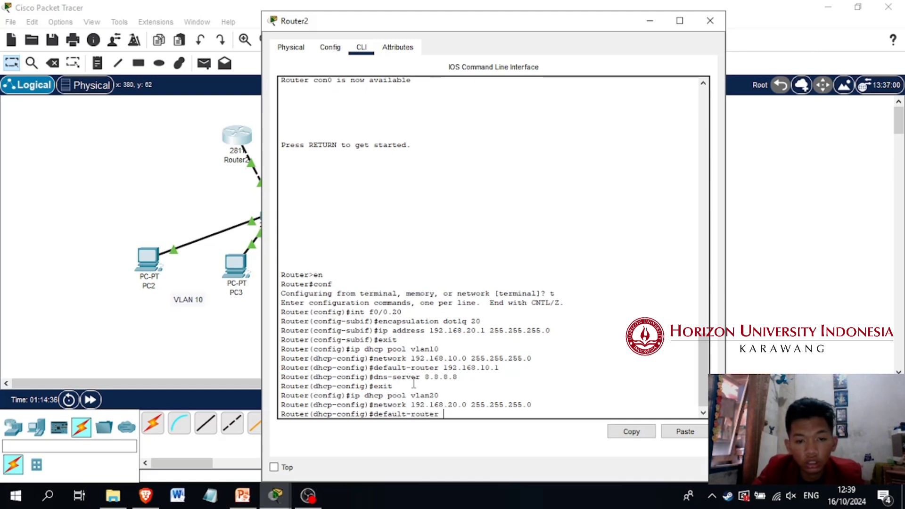
pyautogui.write('192.168.20.')
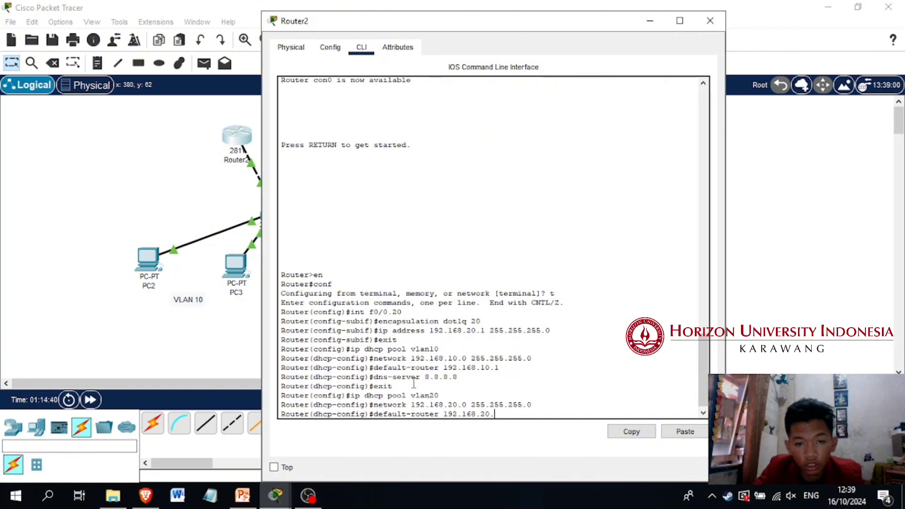
pyautogui.write('01')
pyautogui.press('Return')
# Set the DNS server of DHCP pool vlan20 to 8.8.8.8 and exit to global configuration mode
pyautogui.write('dns')
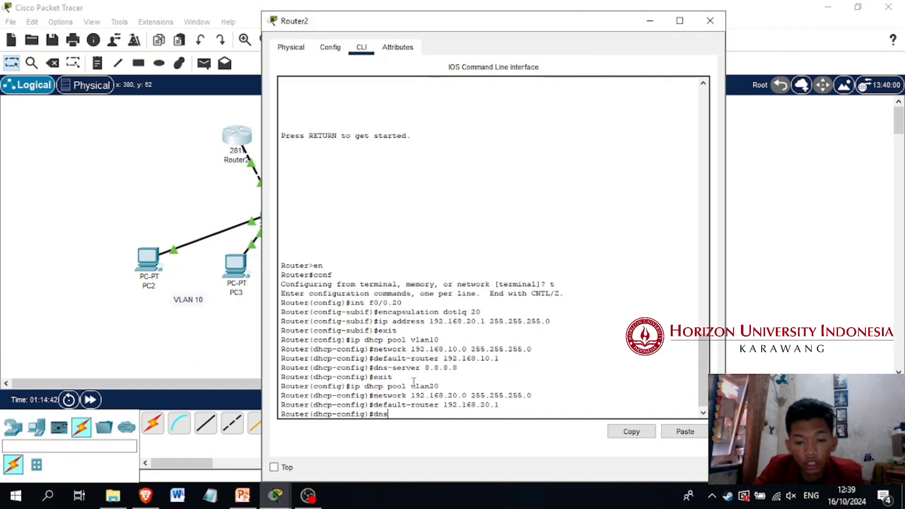
pyautogui.write('-server ')
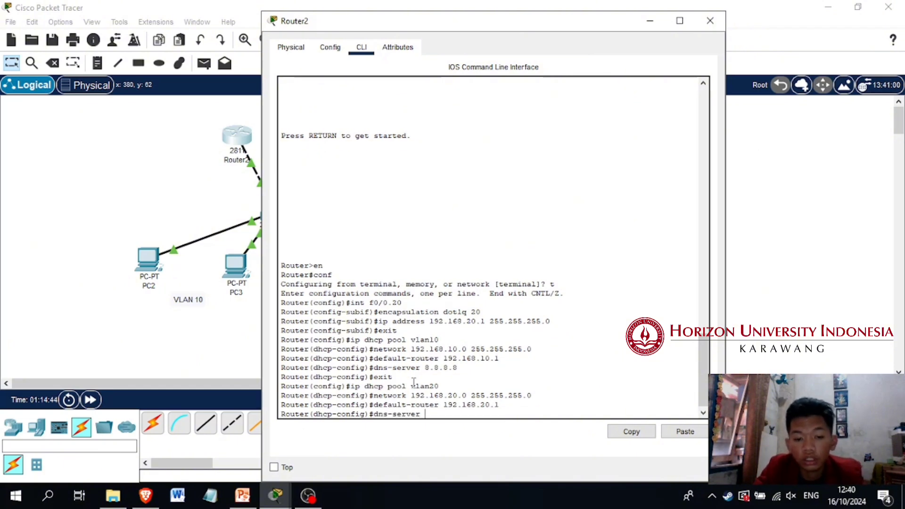
pyautogui.write('8.8.8.8')
pyautogui.press('Return')
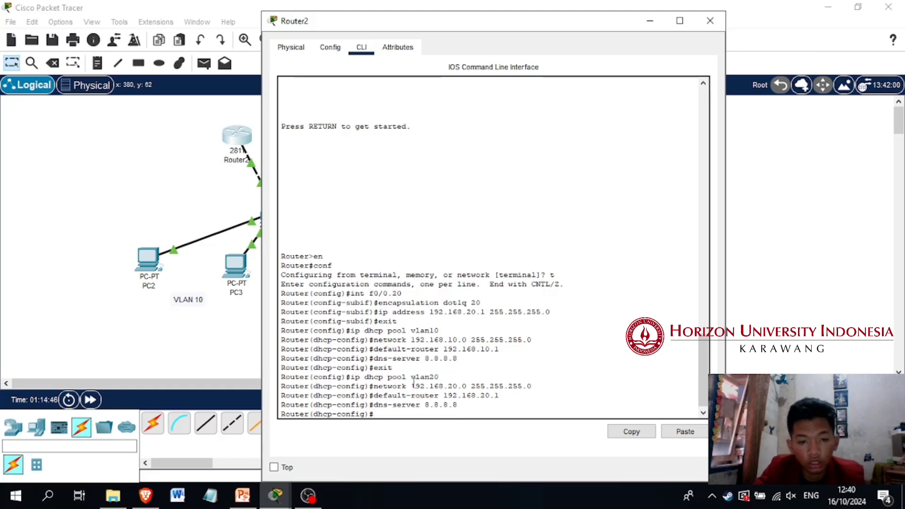
pyautogui.write('exit')
pyautogui.press('Return')
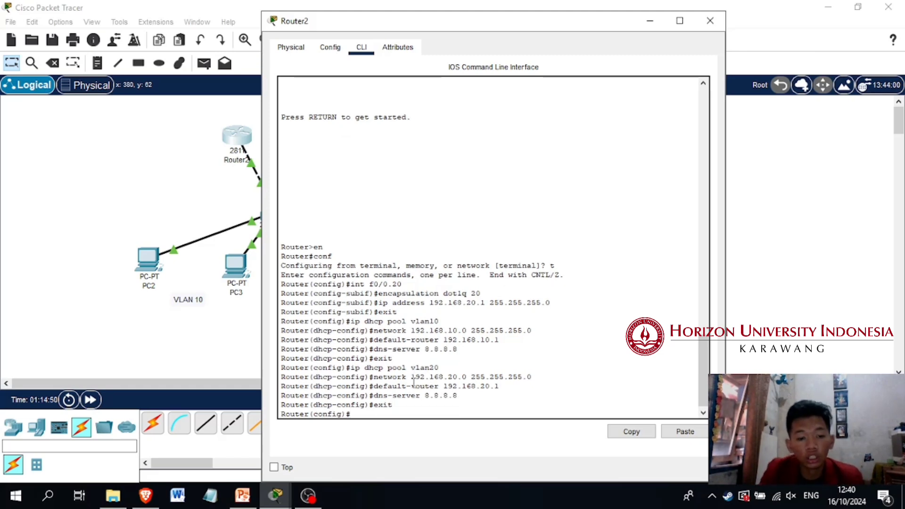
# Switch PC3's IPv4 configuration to DHCP so it requests an address from the router
pyautogui.click(213, 330)
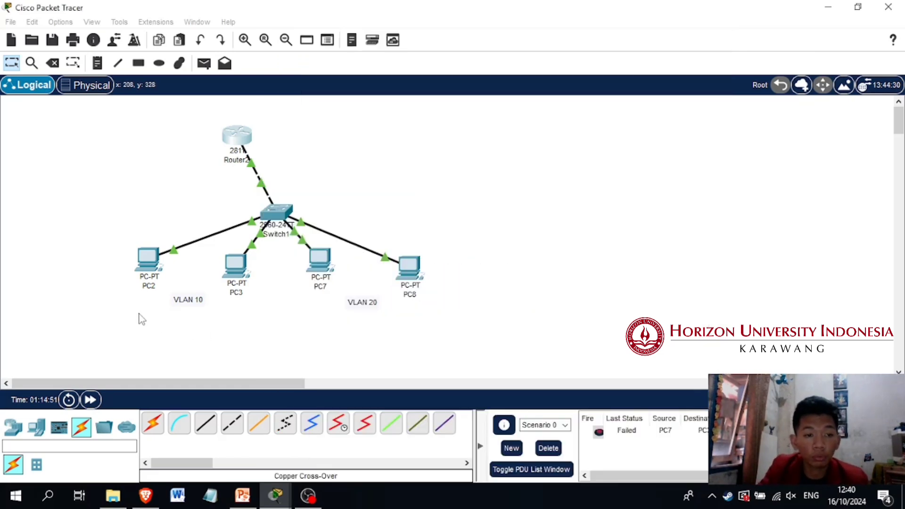
pyautogui.click(150, 260)
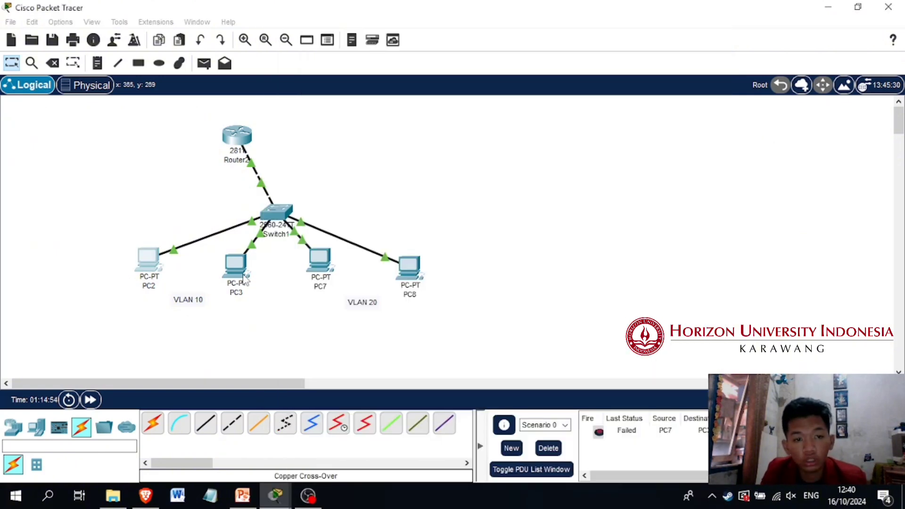
pyautogui.click(244, 277)
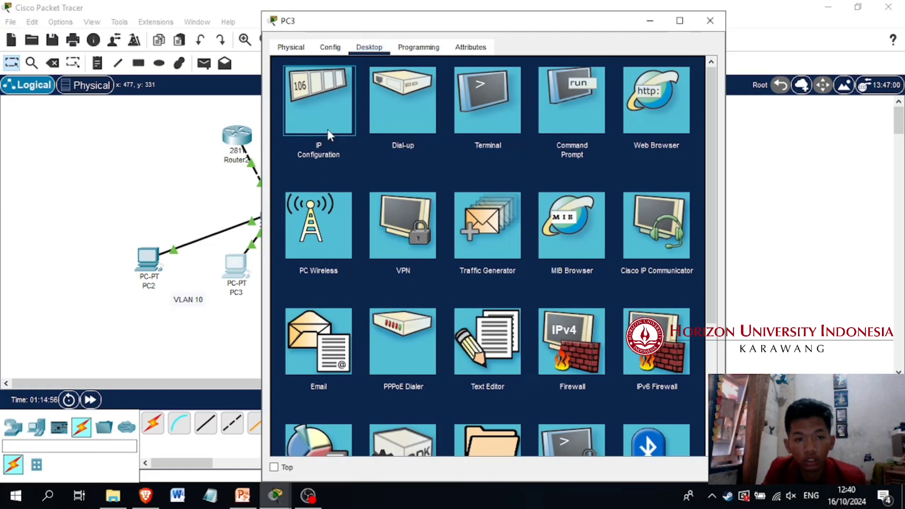
pyautogui.click(328, 129)
pyautogui.click(289, 121)
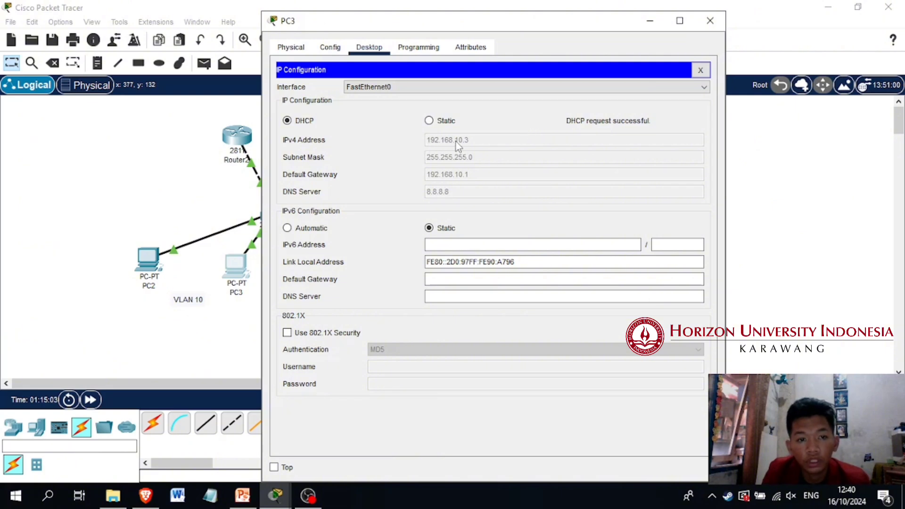
# Switch PC2's IPv4 configuration from static to DHCP
pyautogui.click(145, 267)
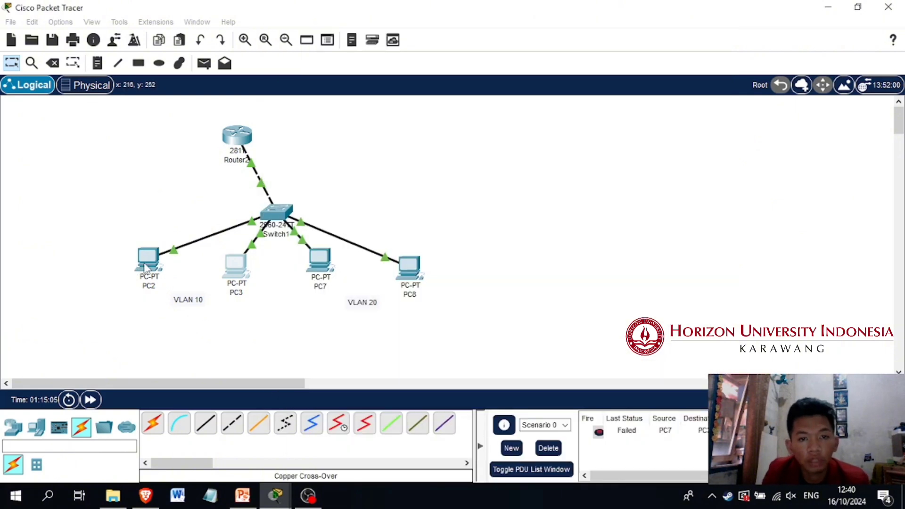
pyautogui.click(144, 271)
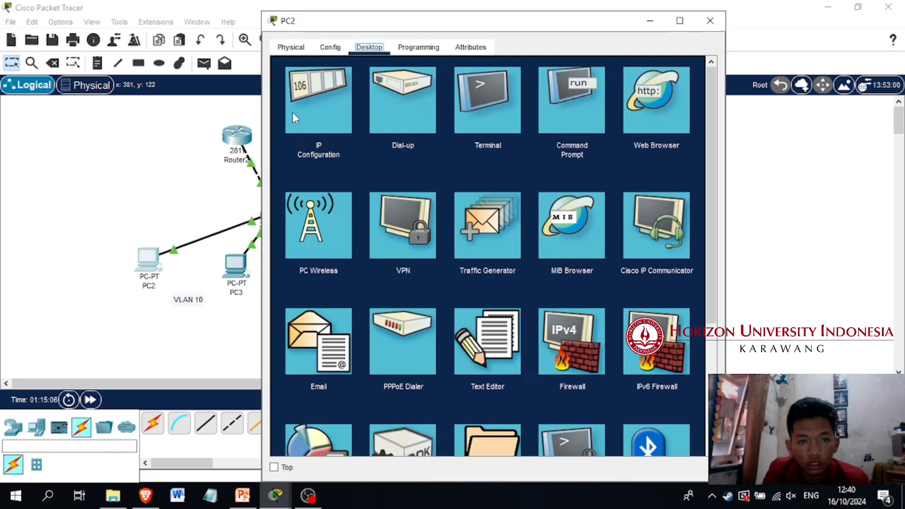
pyautogui.click(332, 110)
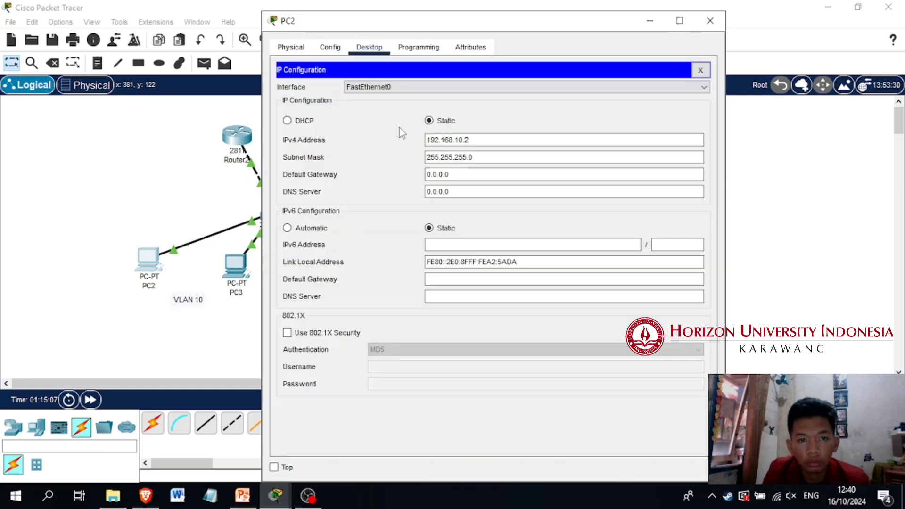
pyautogui.click(306, 122)
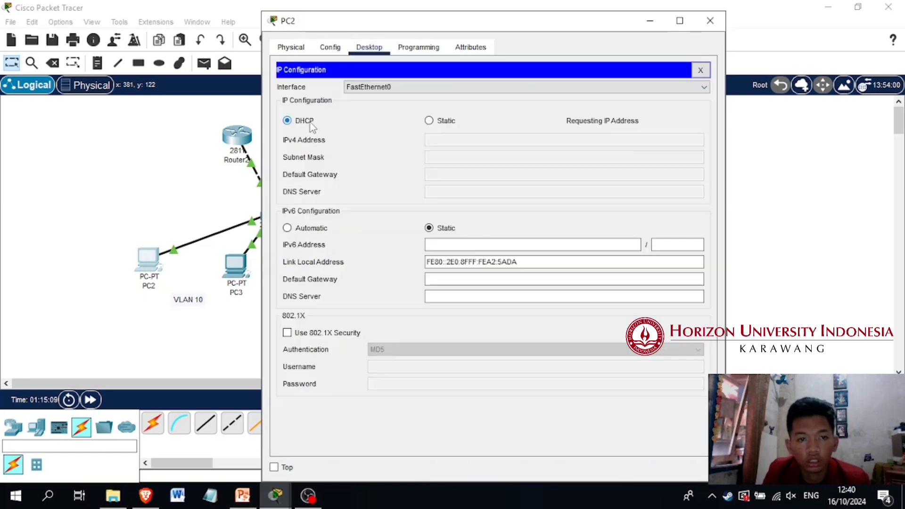
# Switch PC7's IPv4 configuration in VLAN 20 to DHCP
pyautogui.click(178, 203)
pyautogui.click(331, 268)
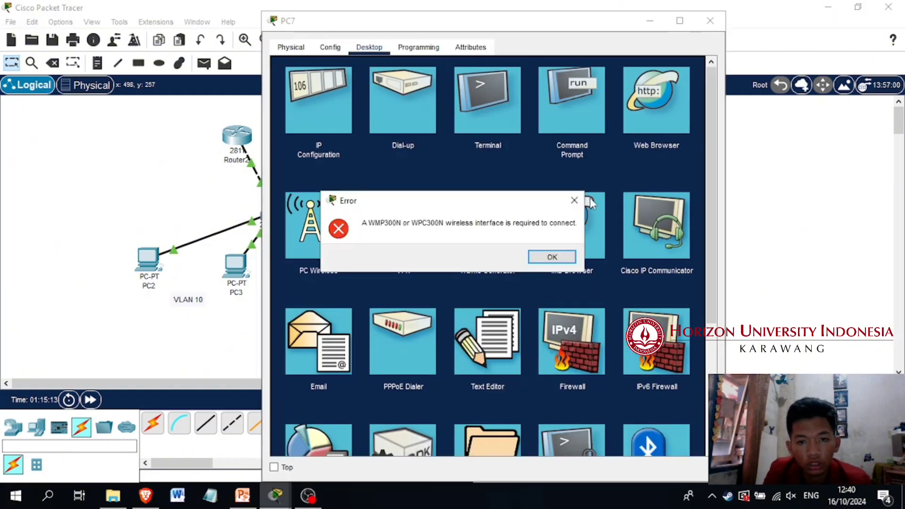
pyautogui.press('Return')
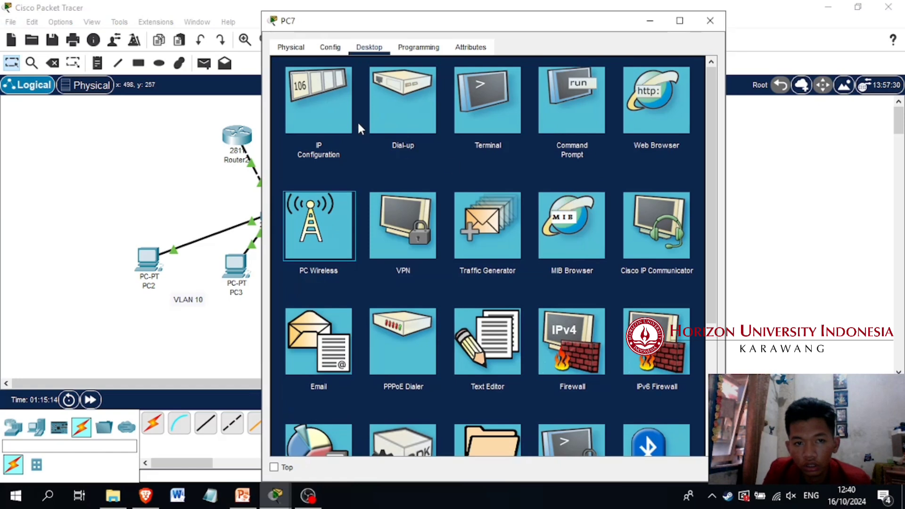
pyautogui.click(349, 121)
pyautogui.click(305, 121)
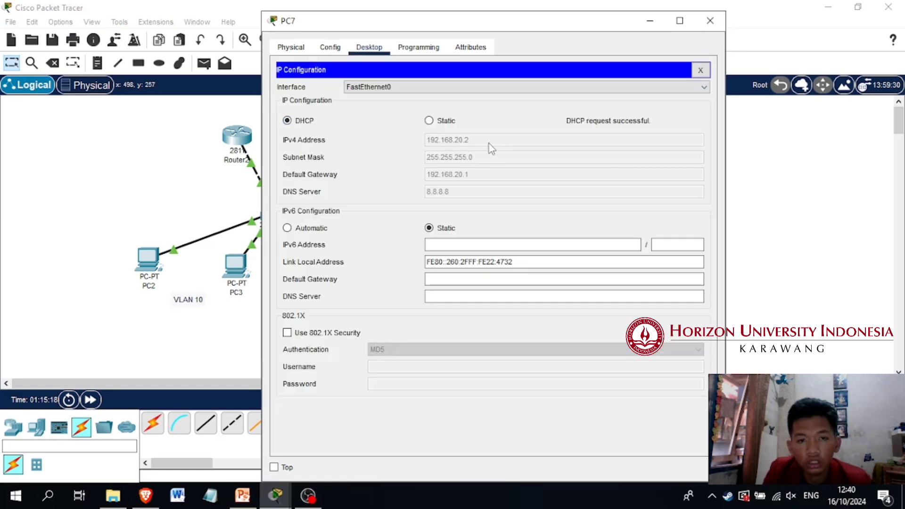
# Compare the IP configurations of PC2 in VLAN 10 and PC7 in VLAN 20, placing their windows apart
pyautogui.click(161, 259)
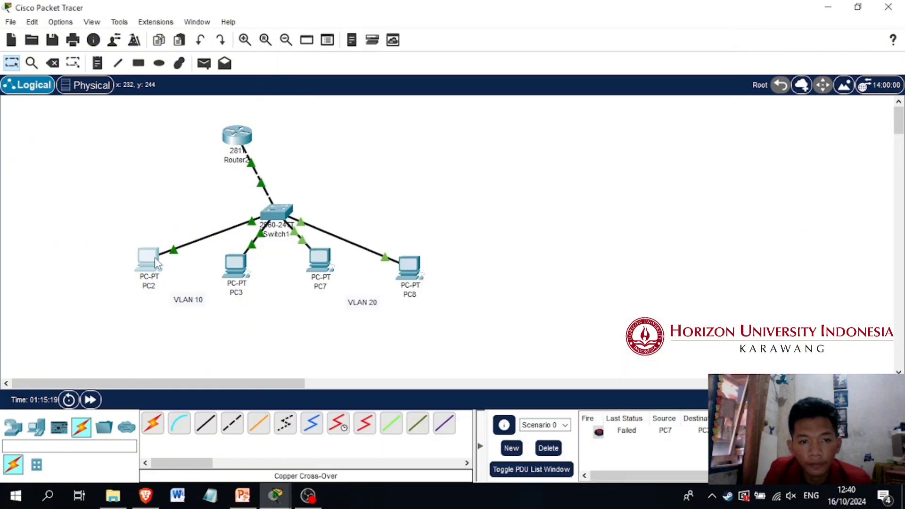
pyautogui.click(157, 264)
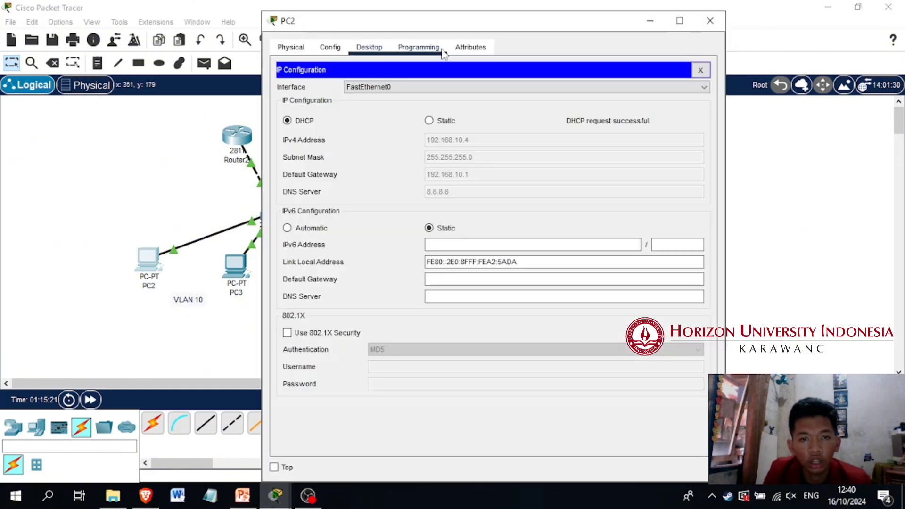
pyautogui.moveTo(449, 22); pyautogui.dragTo(286, 33)
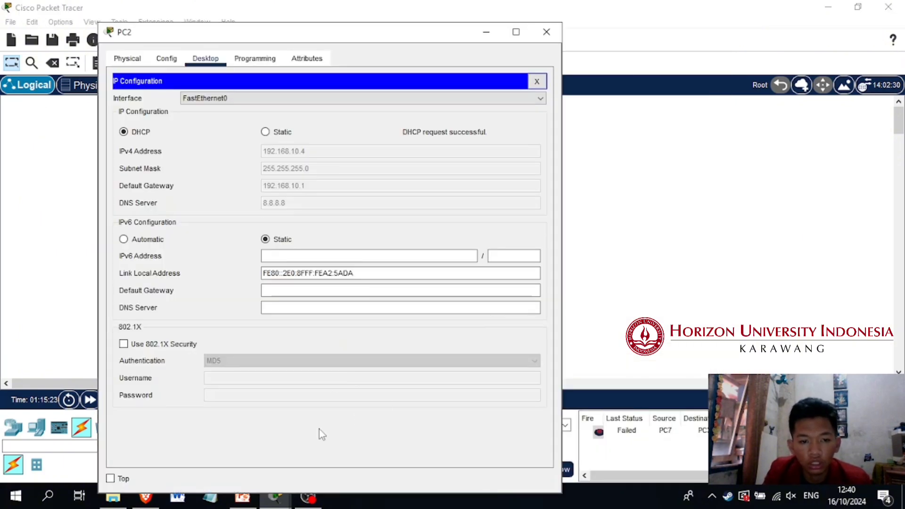
pyautogui.moveTo(276, 495)
pyautogui.click(515, 429)
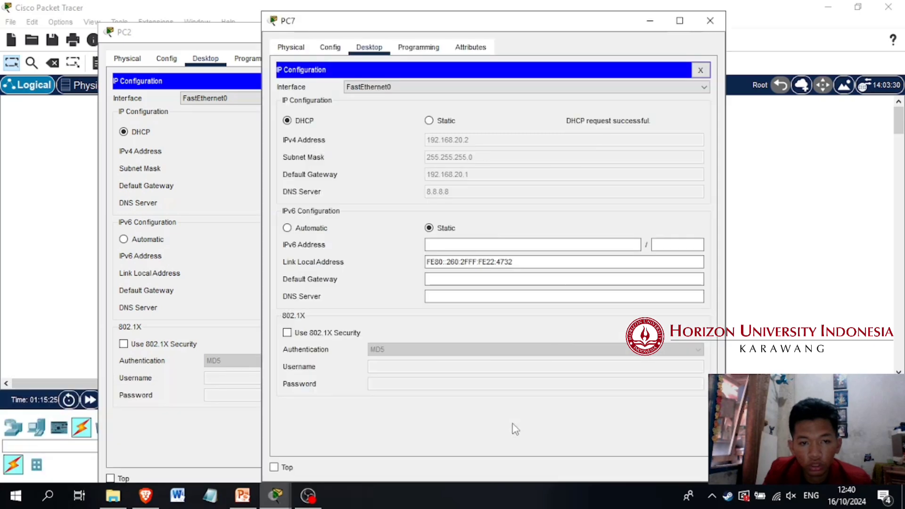
pyautogui.moveTo(505, 27); pyautogui.dragTo(649, 36)
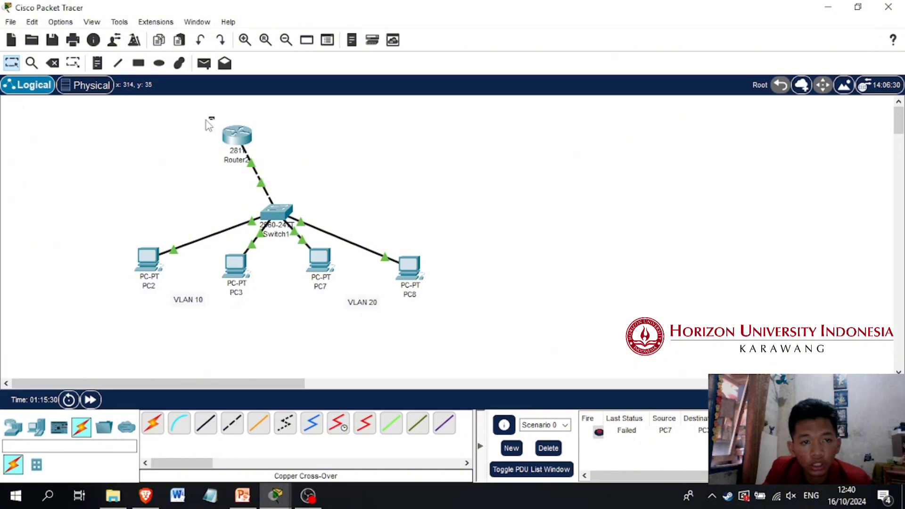
pyautogui.click(334, 265)
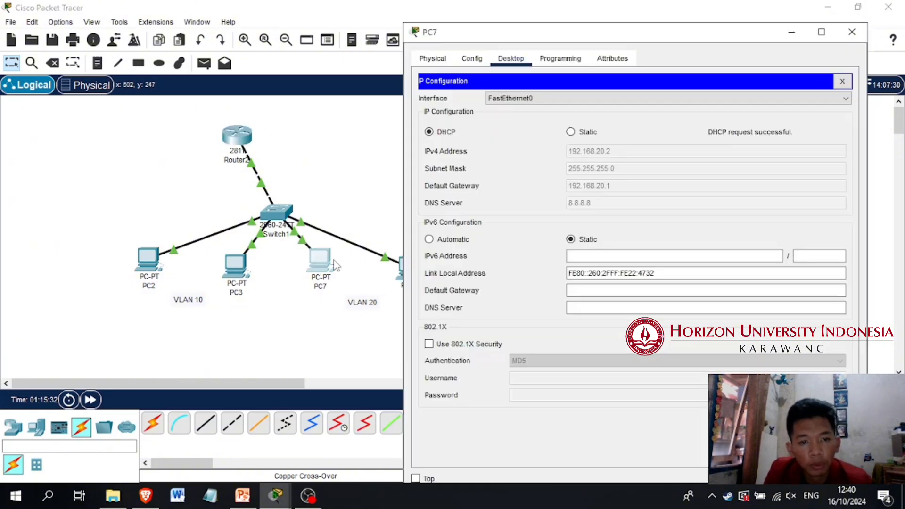
pyautogui.click(334, 265)
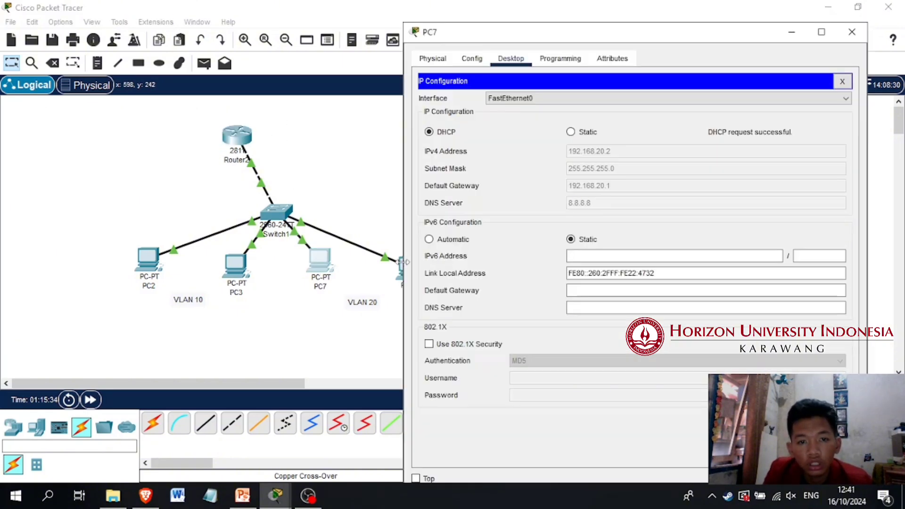
# Switch PC8's IPv4 configuration to DHCP and close its device window
pyautogui.click(402, 261)
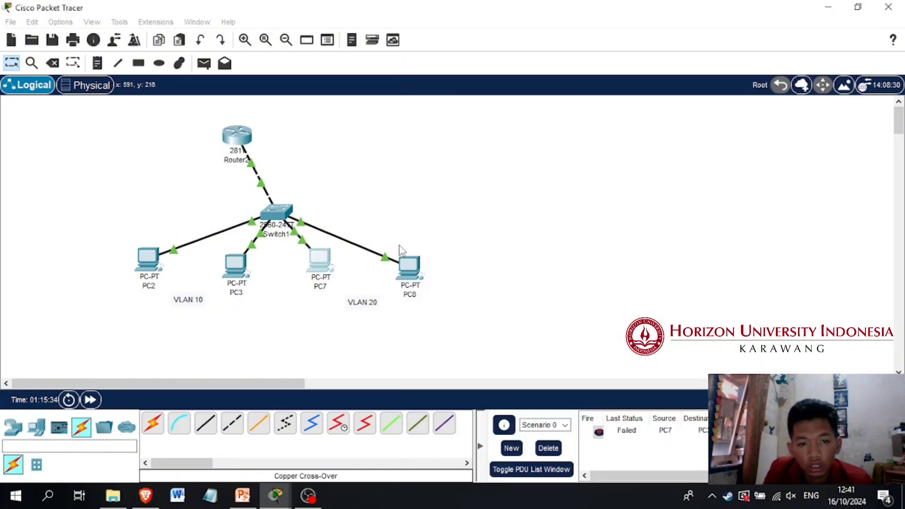
pyautogui.click(416, 271)
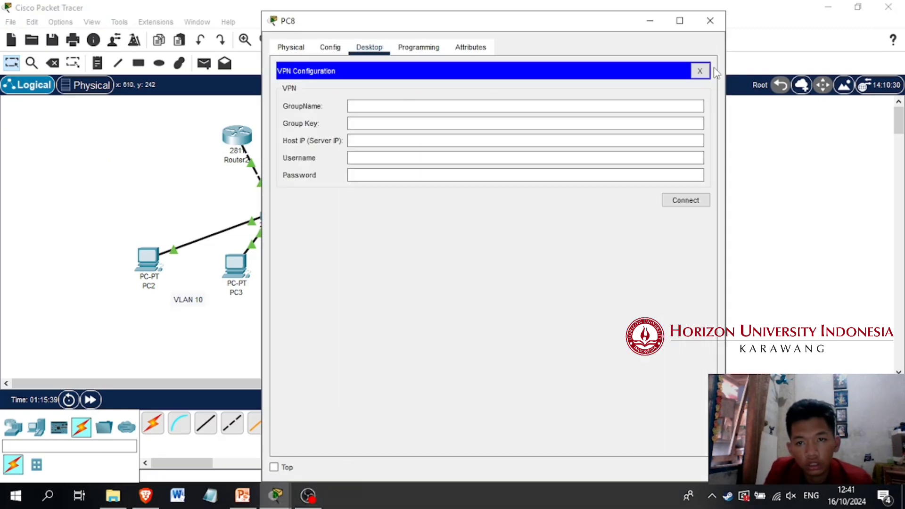
pyautogui.click(698, 74)
pyautogui.click(322, 123)
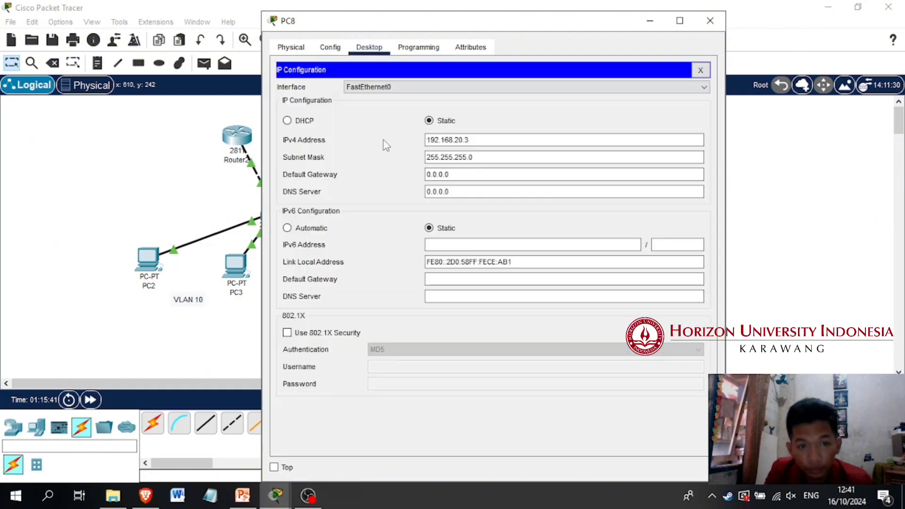
pyautogui.click(304, 121)
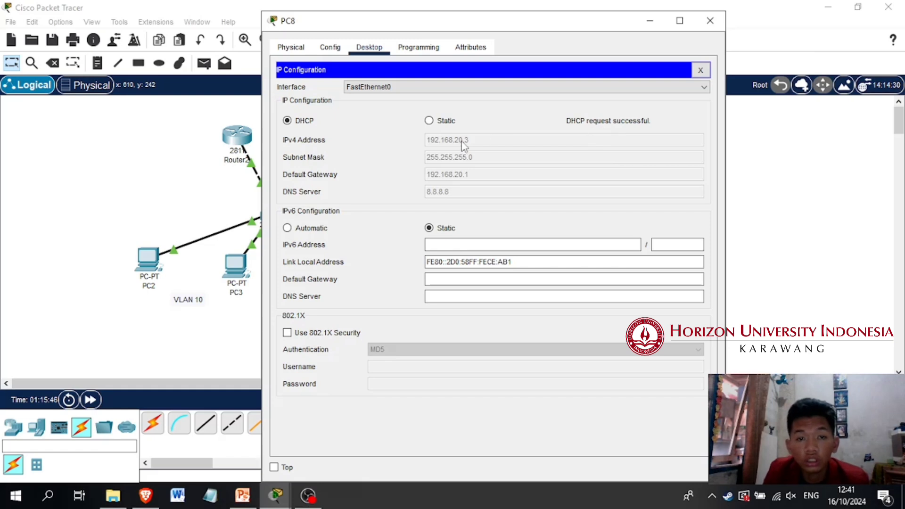
pyautogui.click(701, 70)
pyautogui.click(710, 21)
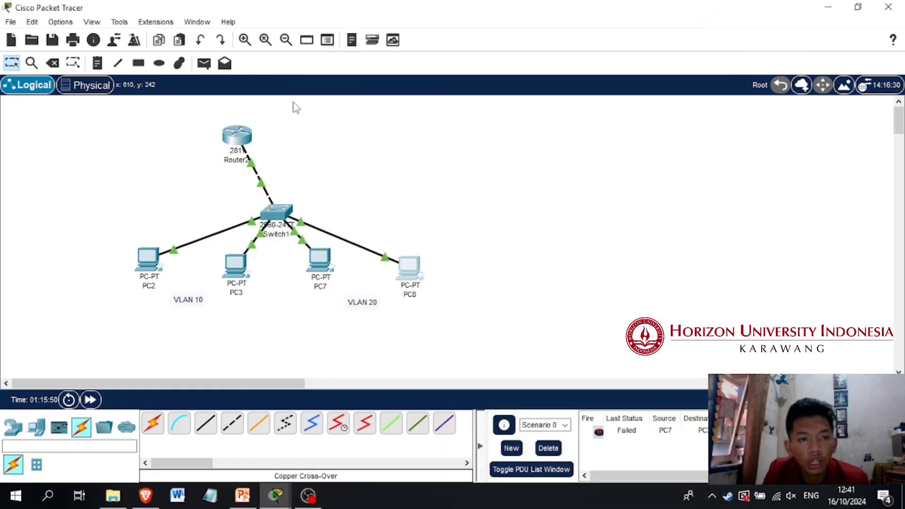
# Send a simple PDU from PC2 to PC3 within VLAN 10 and check its entry in the PDU list
pyautogui.click(205, 64)
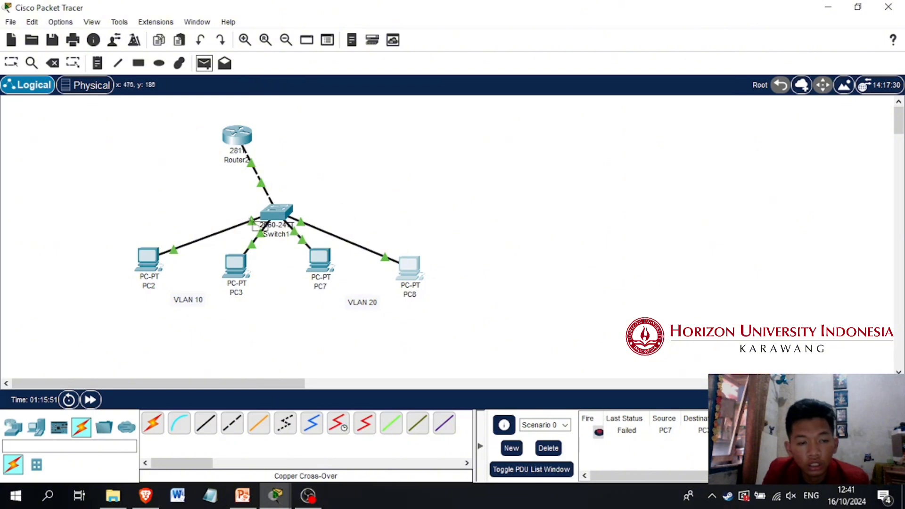
pyautogui.click(147, 283)
pyautogui.click(236, 264)
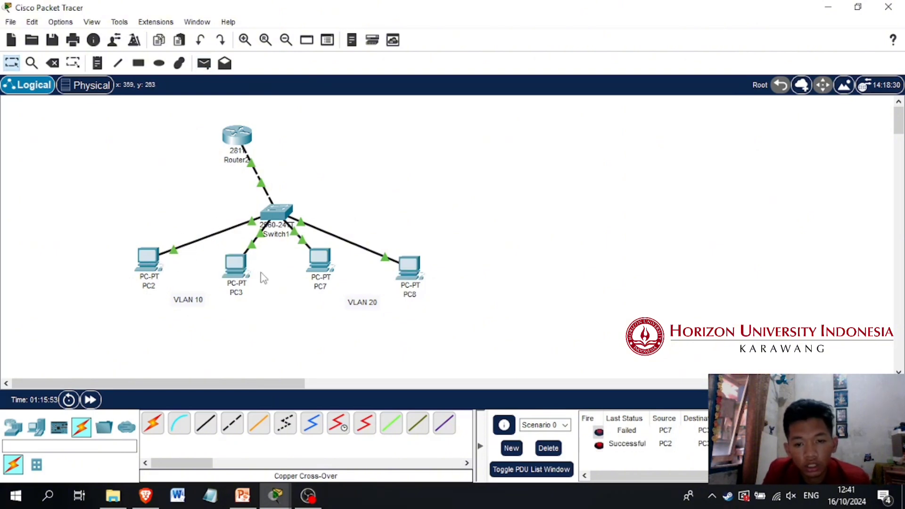
pyautogui.click(665, 443)
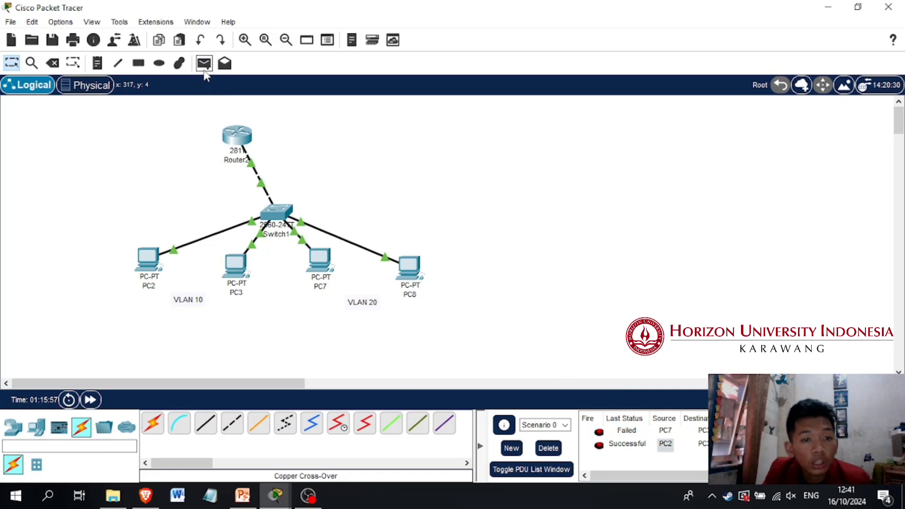
# Send a simple PDU from PC2 in VLAN 10 to PC7 in VLAN 20, and clear all entries by deleting Scenario 0
pyautogui.click(204, 66)
pyautogui.click(147, 257)
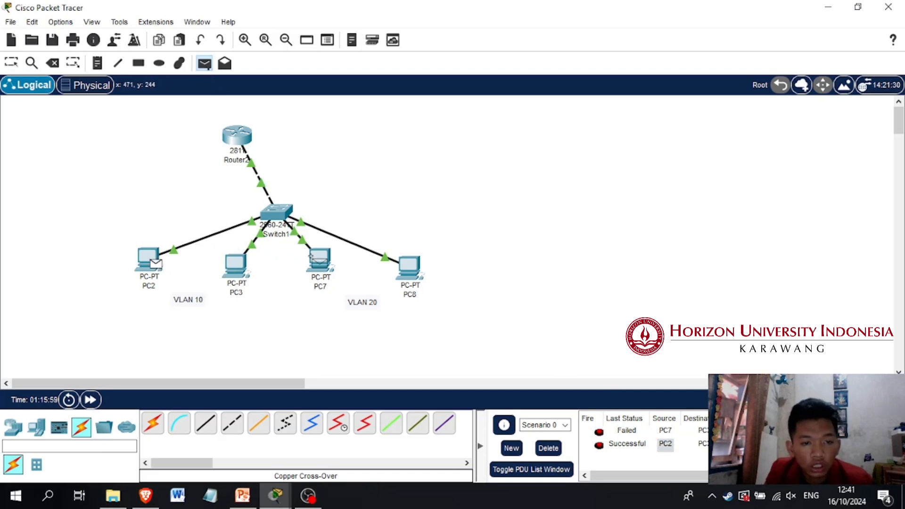
pyautogui.click(317, 260)
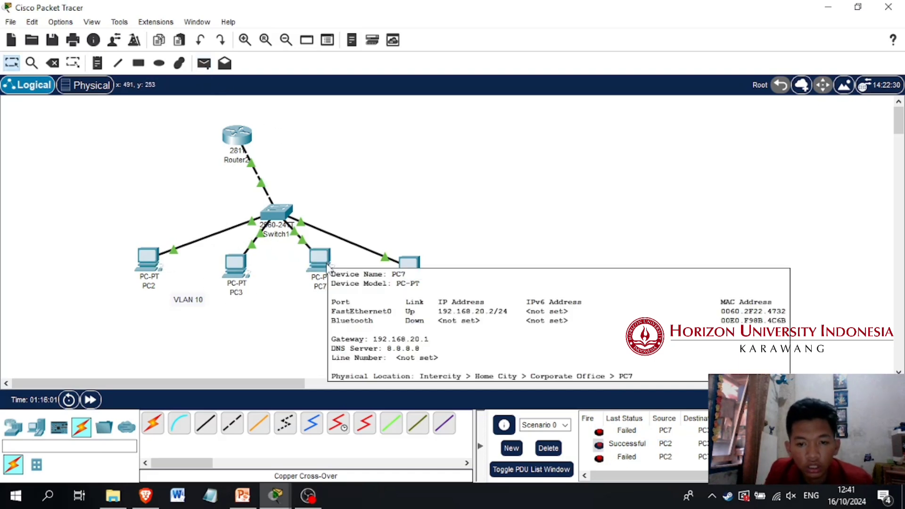
pyautogui.click(554, 445)
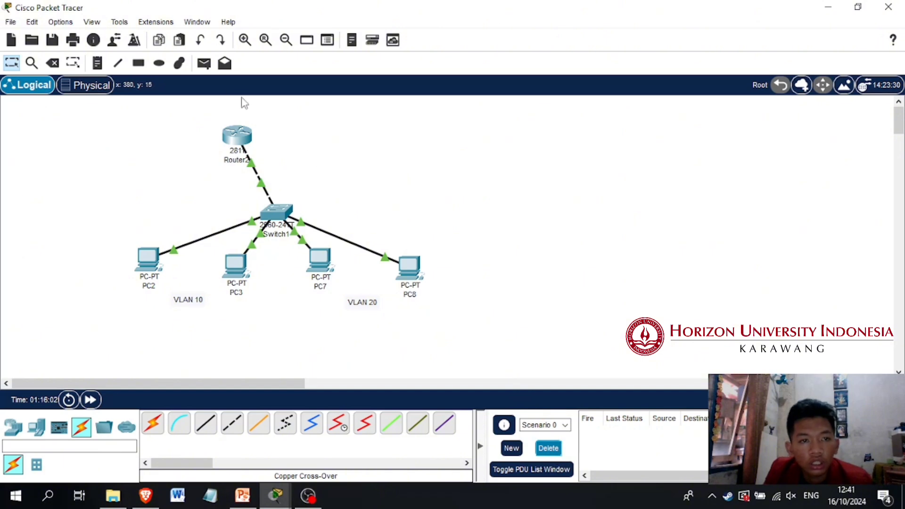
# Repeat the simple PDU test from PC2 to PC7 across the VLANs and check its last status in the PDU list
pyautogui.click(204, 63)
pyautogui.click(150, 261)
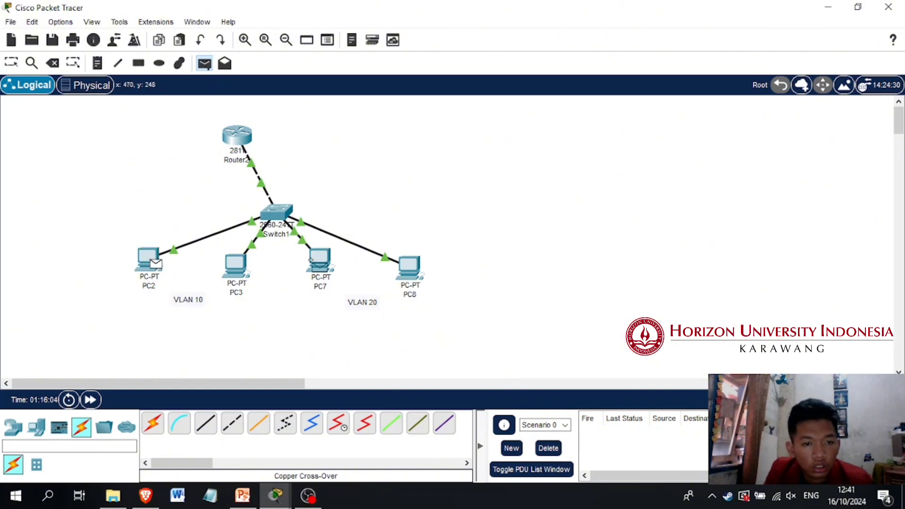
pyautogui.click(319, 261)
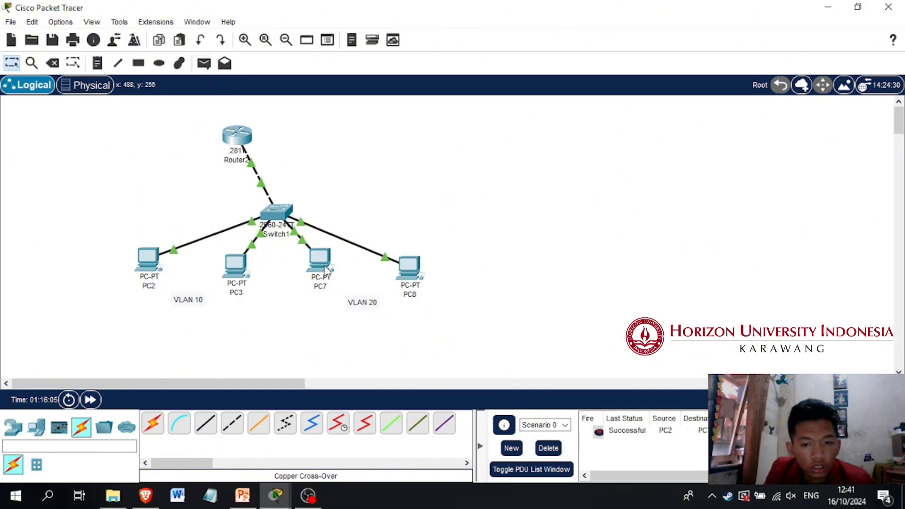
pyautogui.click(639, 431)
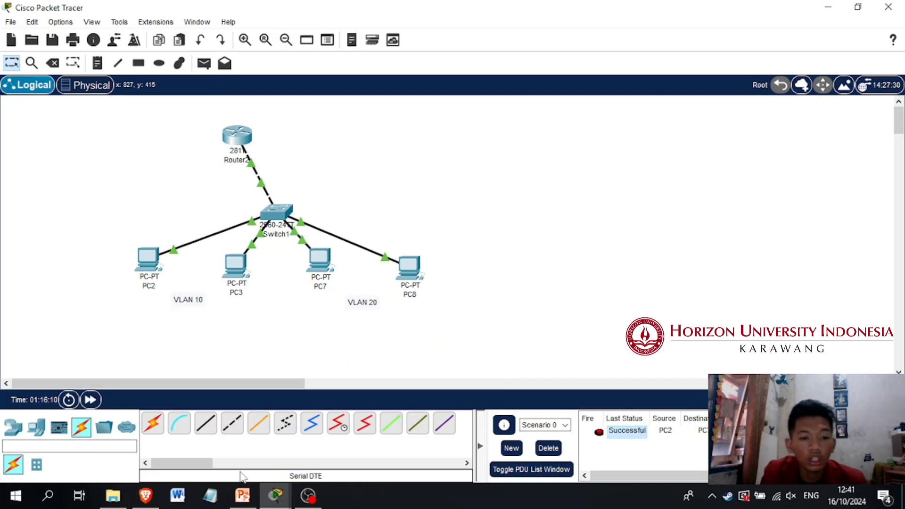
# Switch to the PowerPoint presentation and bring the slide thumbnails back to the beginning of the deck
pyautogui.click(243, 496)
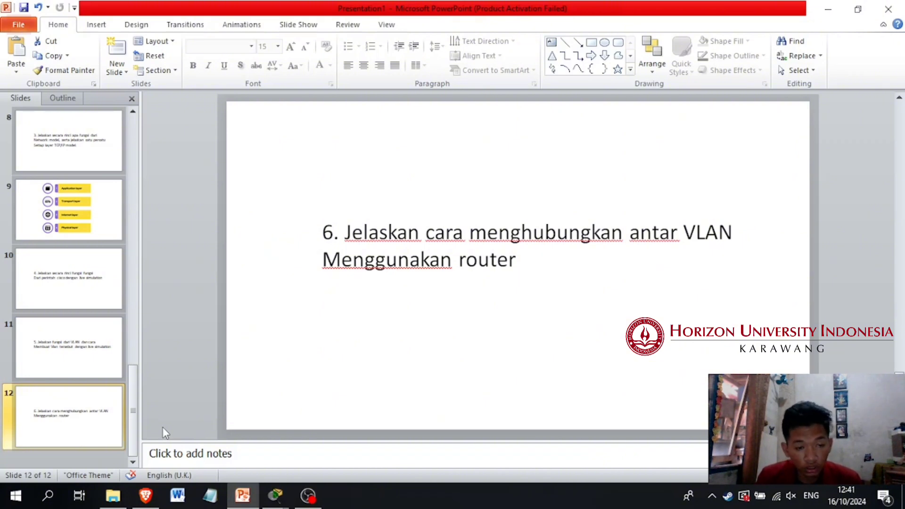
pyautogui.moveTo(133, 410); pyautogui.dragTo(137, 188)
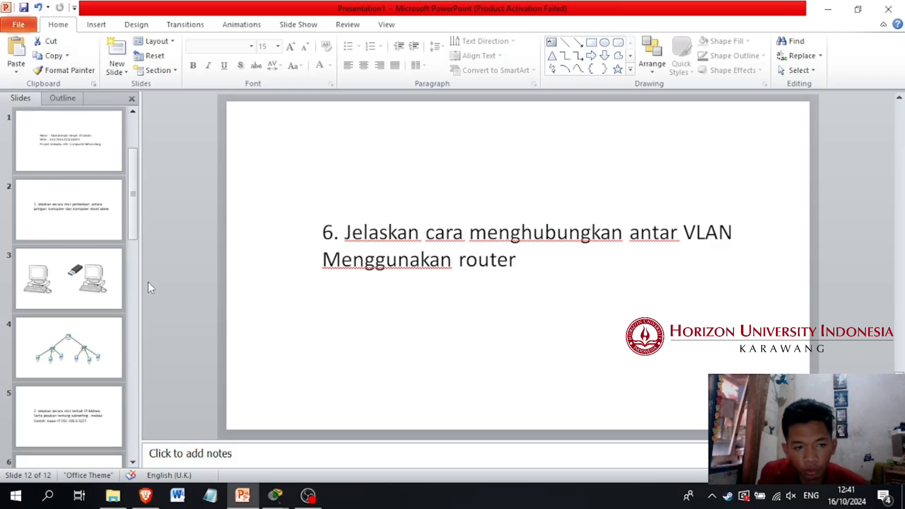
pyautogui.moveTo(136, 228); pyautogui.dragTo(137, 202)
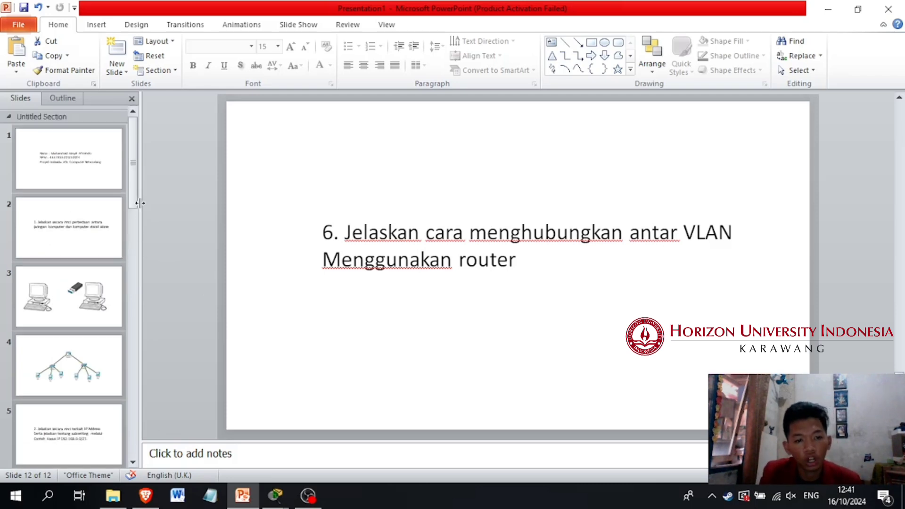